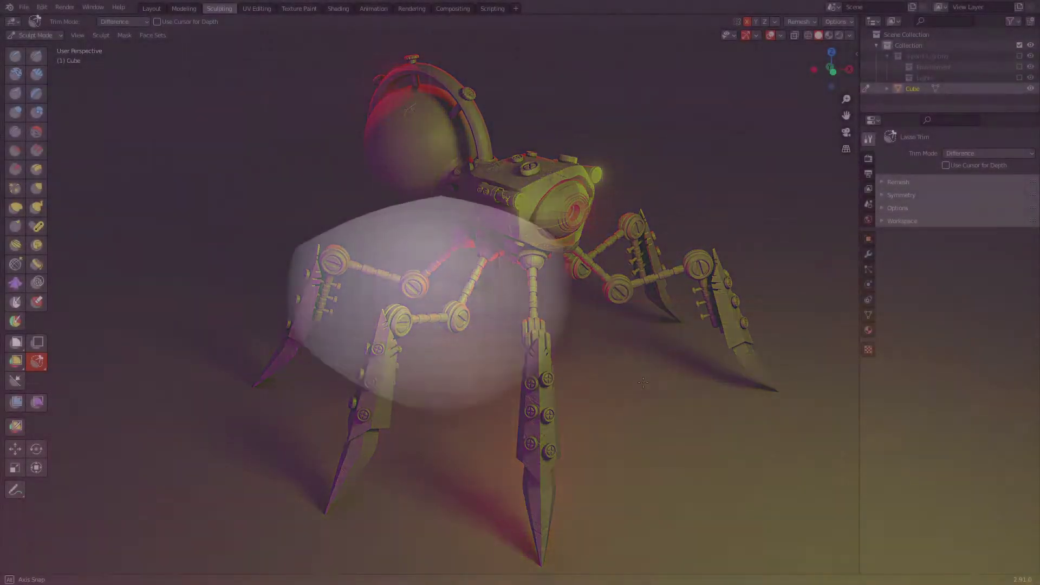
Step: Lasso-trim a section off the side of the body block in Sculpt Mode
middle_click_drag(643, 382, 736, 397, "alt")
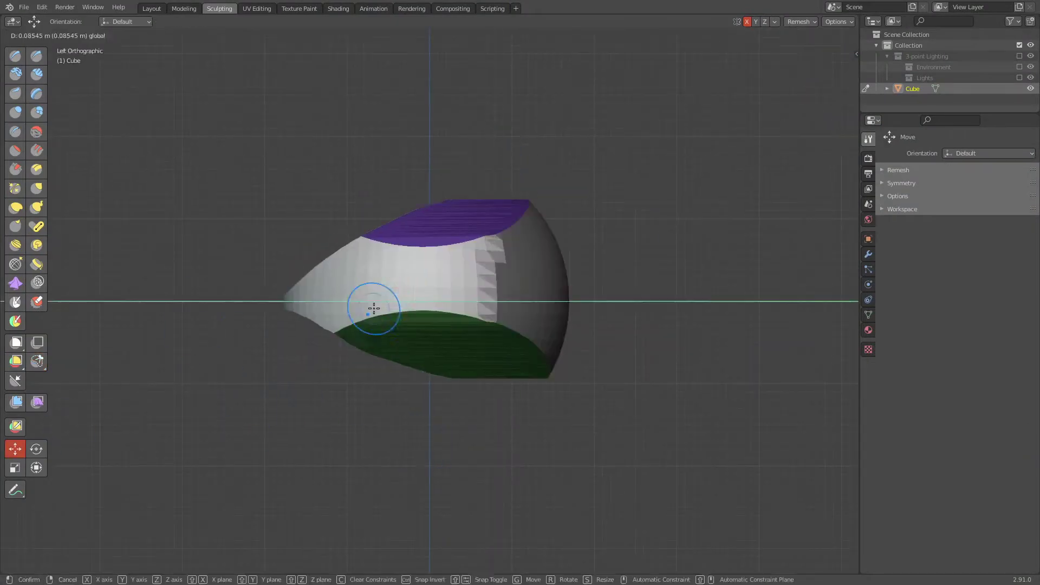
mouse_move(612, 224)
left_mouse_down()
mouse_move(575, 375)
mouse_move(739, 416)
left_mouse_up()
middle_click_drag(740, 416, 696, 366)
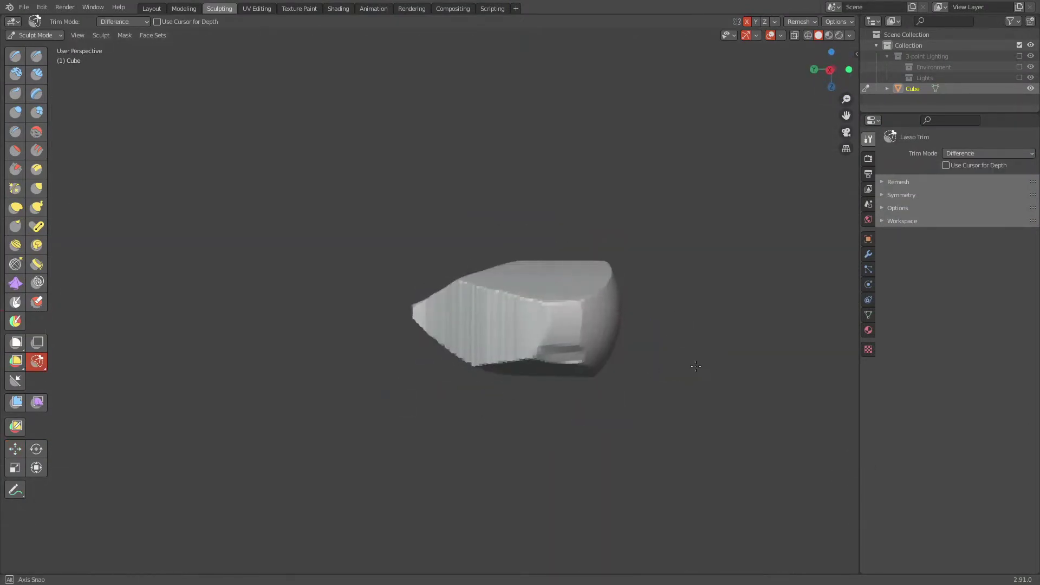
Step: Add a UV sphere and move it along Y beside the body
key("ctrl+Tab")
key("shift+a")
left_click(684, 158)
key("g")
key("y")
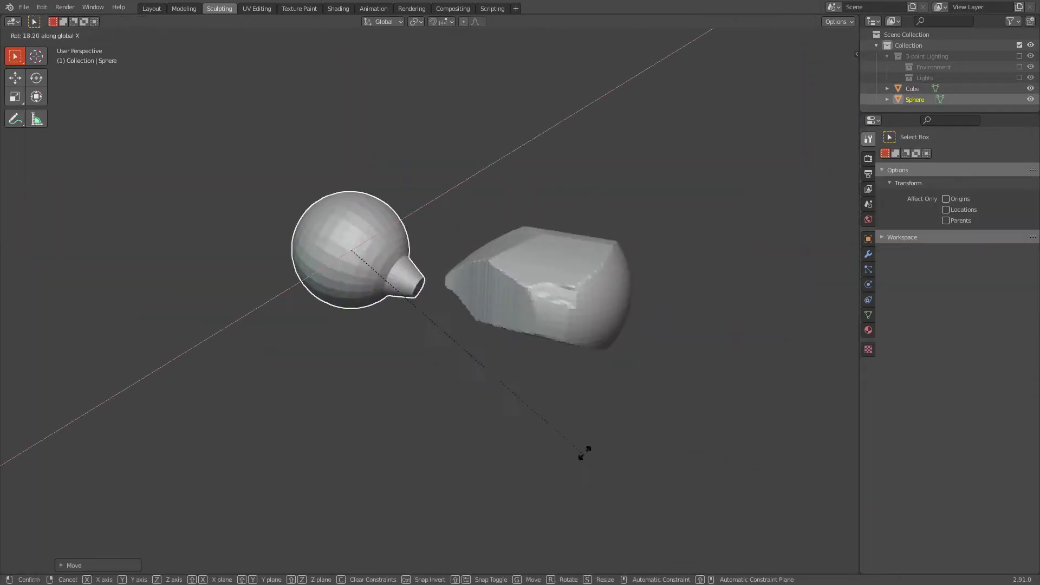
Step: Add a cube, flatten it along Z and widen it into a plate beneath the body
left_click(584, 453)
mouse_move(584, 453)
middle_mouse_down()
mouse_move(631, 356)
mouse_move(696, 336)
middle_mouse_up()
key("shift+a")
left_click(709, 141)
key("s")
key("z")
key("Tab")
key("KP_1")
key("shift+z")
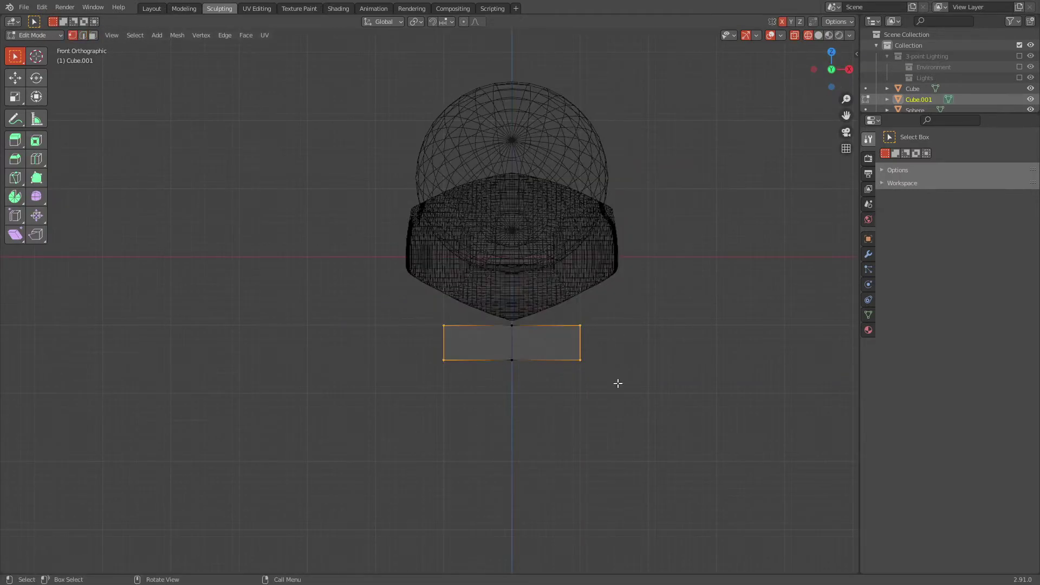
key("s")
mouse_move(618, 383)
middle_mouse_down()
mouse_move(637, 282)
mouse_move(729, 408)
mouse_move(648, 364)
middle_mouse_up()
Step: Scale the plate along Y to finish its size in solid shading
key("Tab")
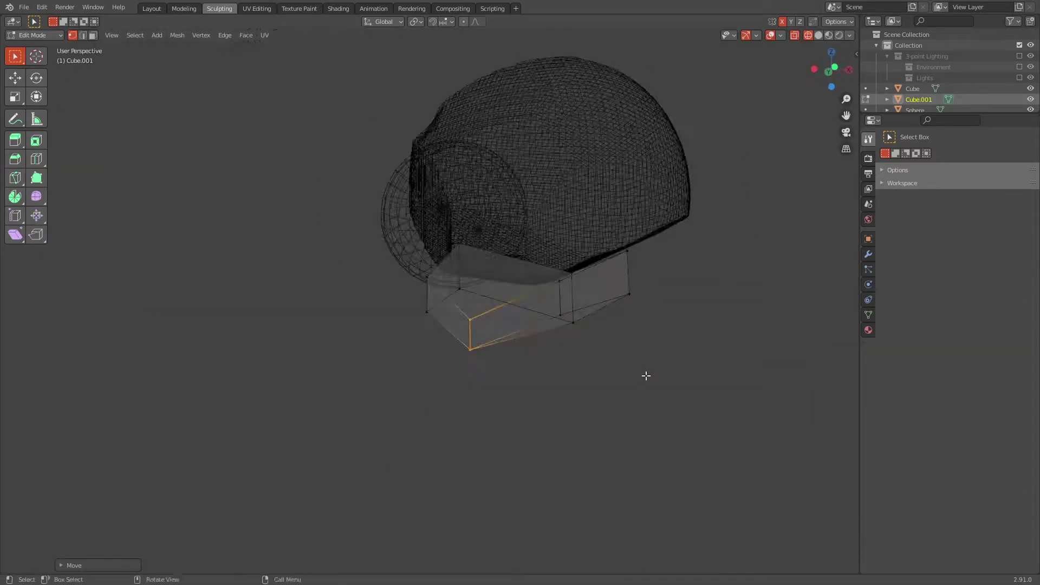
key("shift+z")
key("s")
key("y")
left_click(676, 418)
Step: Add a cylinder over the sphere, inset its cap and delete the inner faces to form a ring
middle_click_drag(675, 418, 638, 346)
key("shift+a")
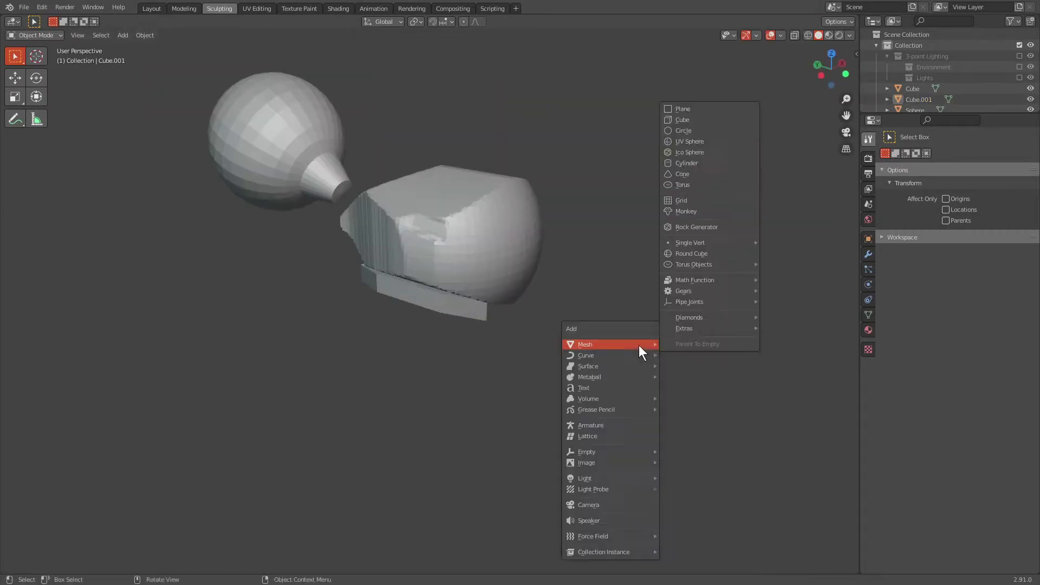
left_click(472, 257)
key("ctrl+KP_3")
key("g")
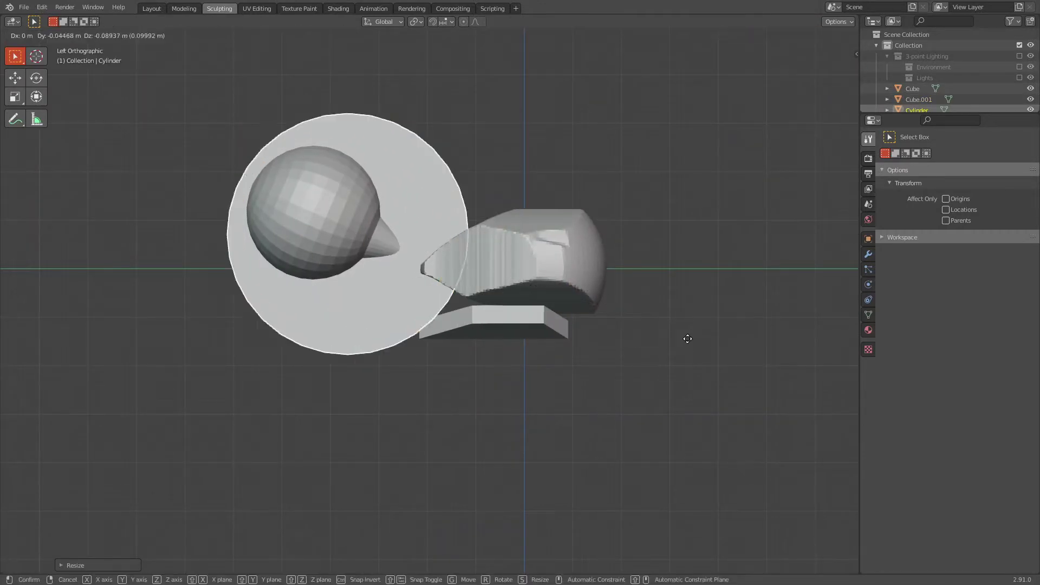
key("Tab")
mouse_move(686, 328)
middle_mouse_down()
mouse_move(678, 327)
mouse_move(726, 312)
mouse_move(635, 339)
middle_mouse_up()
key("i")
left_click(682, 293)
key("x")
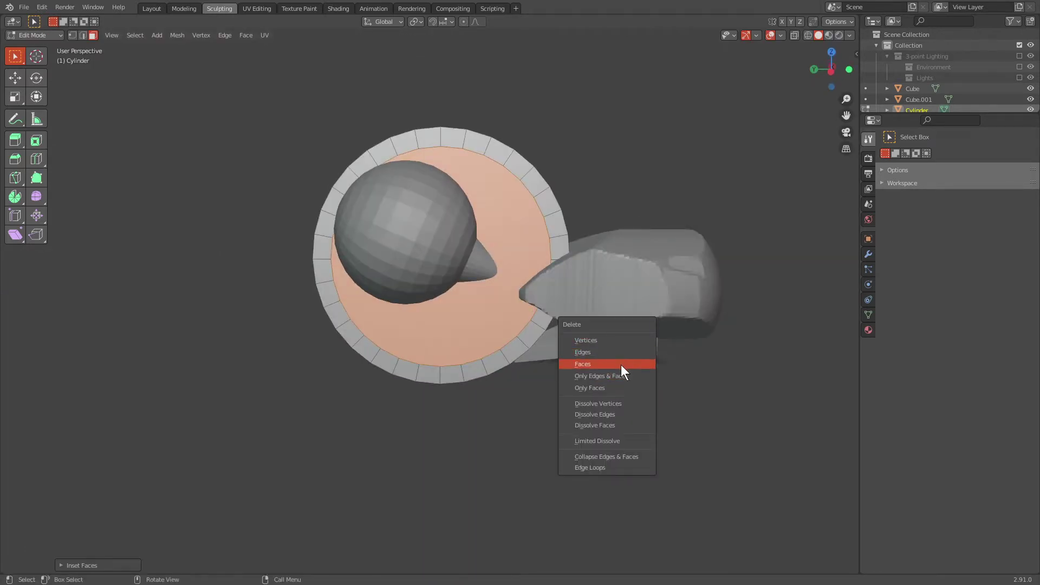
left_click(621, 366)
Step: Remove the lower half of the ring to leave an arch over the sphere
key("ctrl+KP_3")
key("1")
key("shift+z")
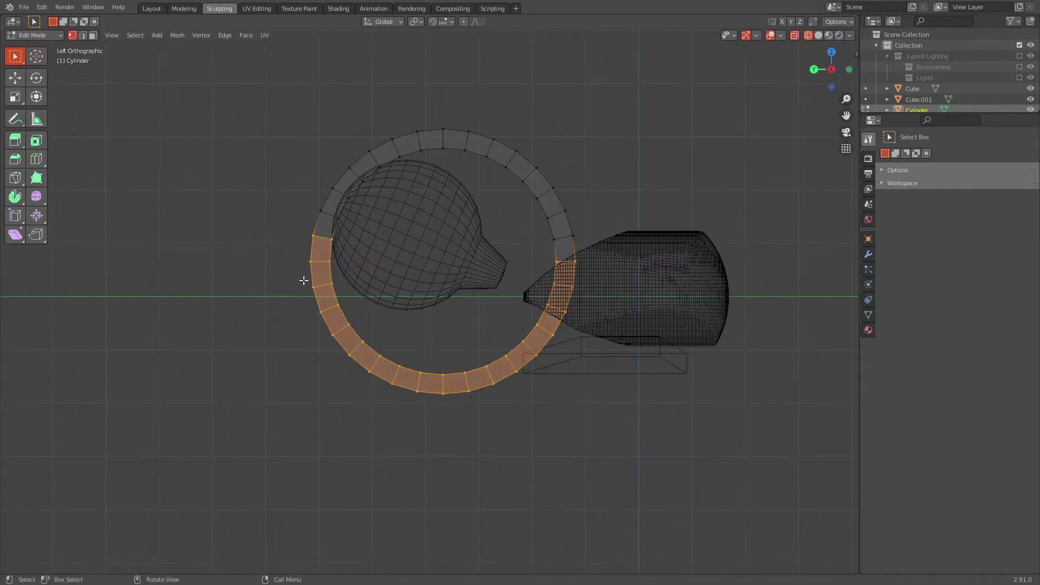
mouse_move(613, 347)
middle_mouse_down()
mouse_move(669, 342)
mouse_move(639, 325)
mouse_move(668, 398)
mouse_move(662, 367)
mouse_move(689, 397)
mouse_move(726, 355)
mouse_move(652, 401)
middle_mouse_up()
key("shift+z")
left_click(225, 34)
key("ctrl+z")
key("ctrl+z")
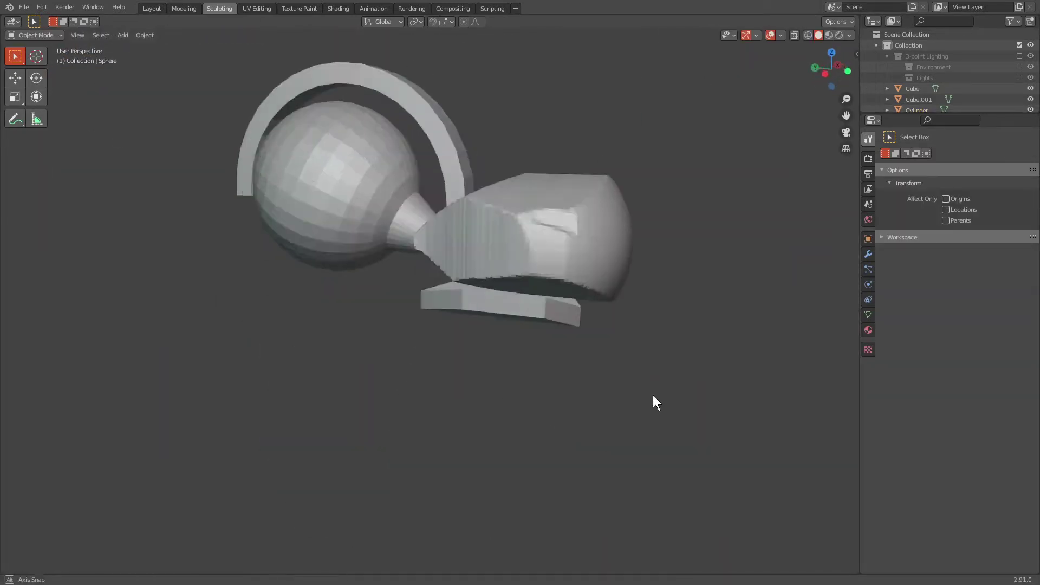
left_click(652, 401)
right_click(678, 209)
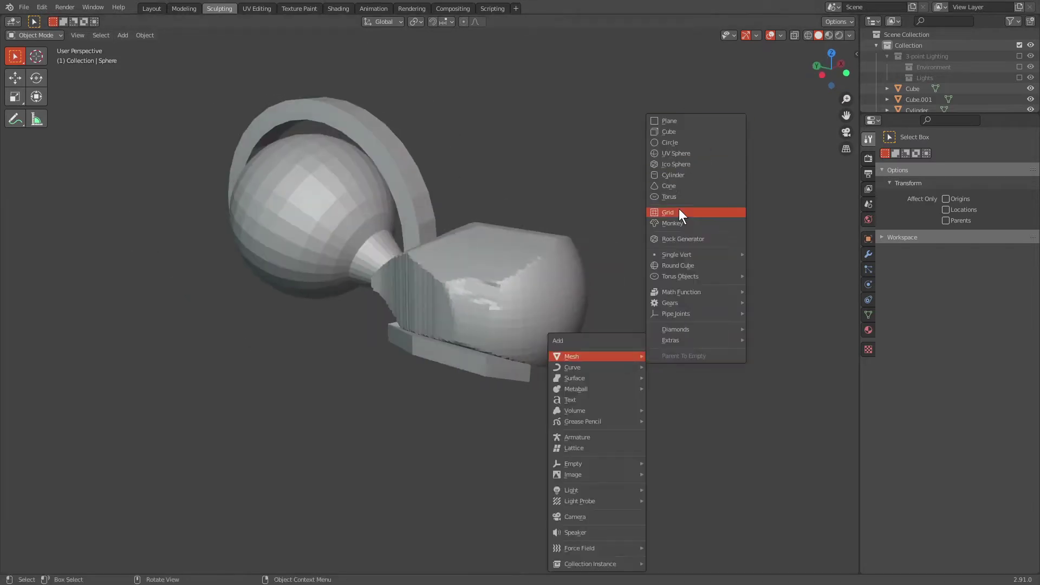
mouse_move(678, 209)
middle_mouse_down()
mouse_move(588, 285)
mouse_move(547, 275)
mouse_move(500, 197)
mouse_move(709, 358)
mouse_move(675, 293)
mouse_move(577, 244)
mouse_move(619, 395)
mouse_move(650, 344)
middle_mouse_up()
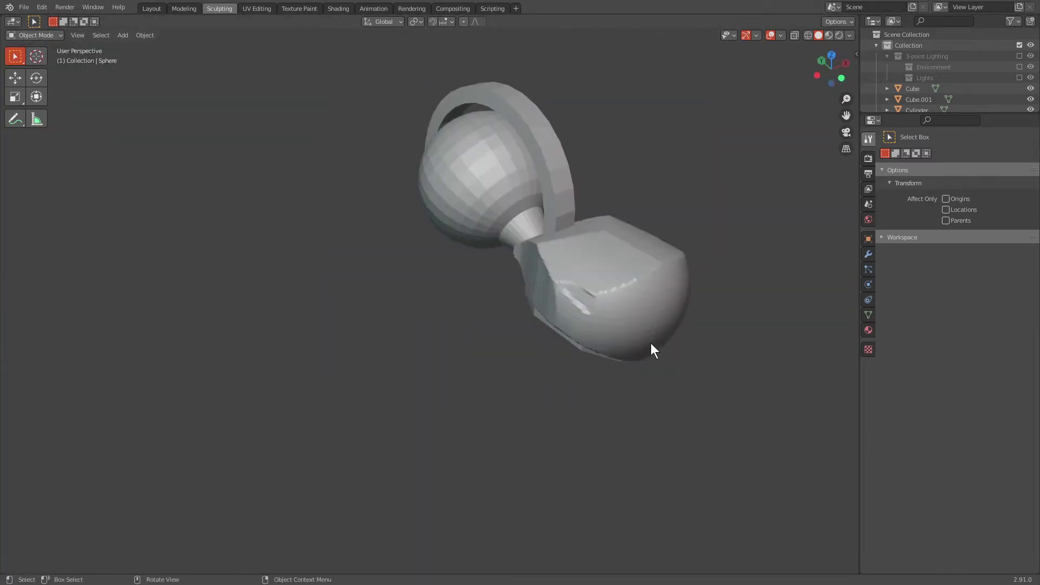
Step: Move the selected body parts into a new Spider Body collection
key("shift+a")
scroll(622, 280, "up", 5)
scroll(621, 281, "down", 3)
middle_click_drag(622, 280, 639, 310)
right_click(641, 316)
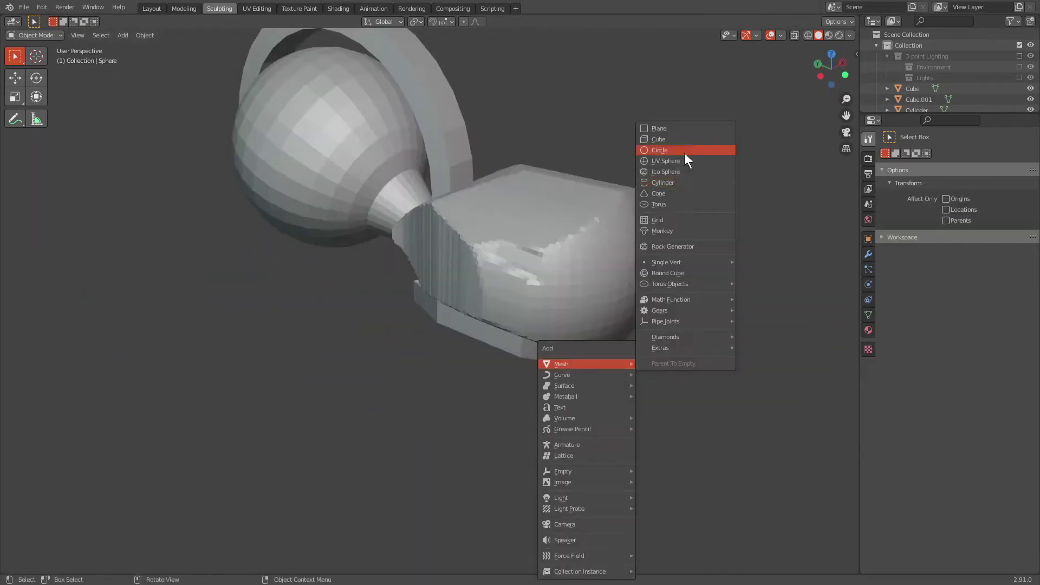
middle_click_drag(548, 330, 631, 391)
key("m")
left_click(631, 345)
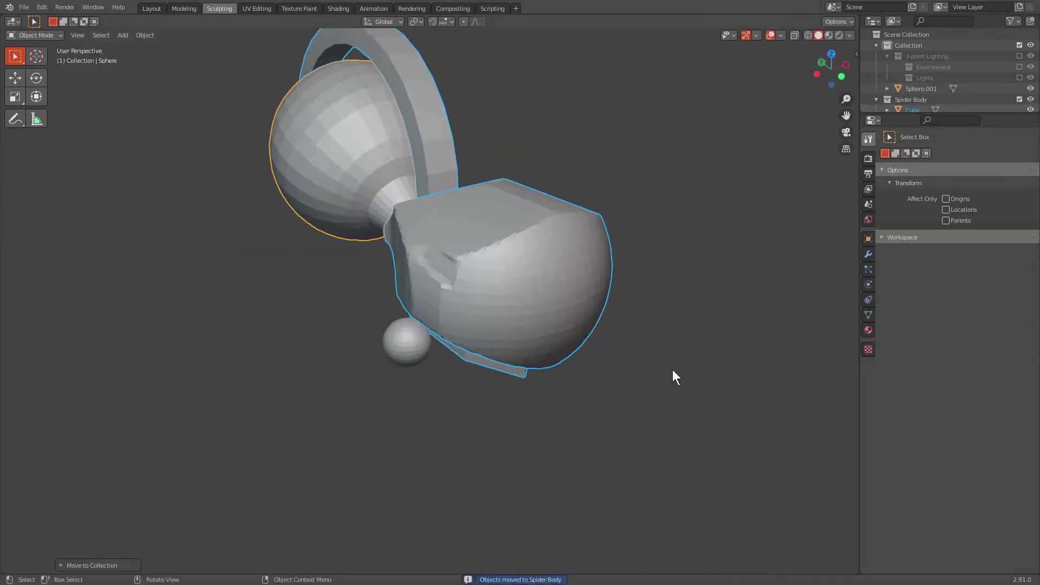
Step: Add a cylinder and scale it into a thin rod below the sphere
key("shift+a")
left_click(719, 353)
key("s")
left_click(672, 369)
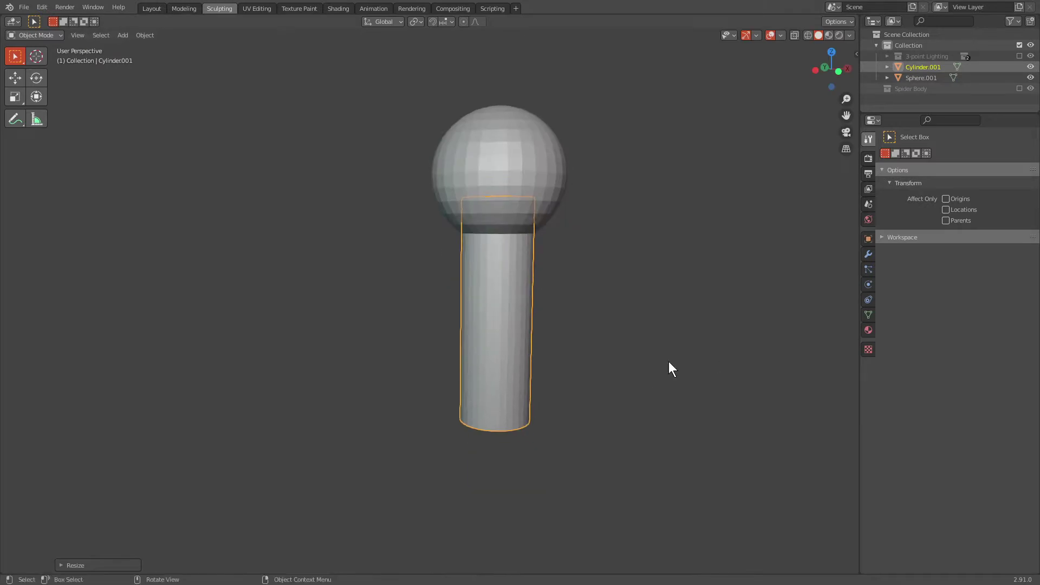
key("KP_1")
Step: Add a wide cylinder turned sideways below the rod as a pivot disc
key("shift+a")
left_click(720, 212)
key("g")
left_click(667, 488)
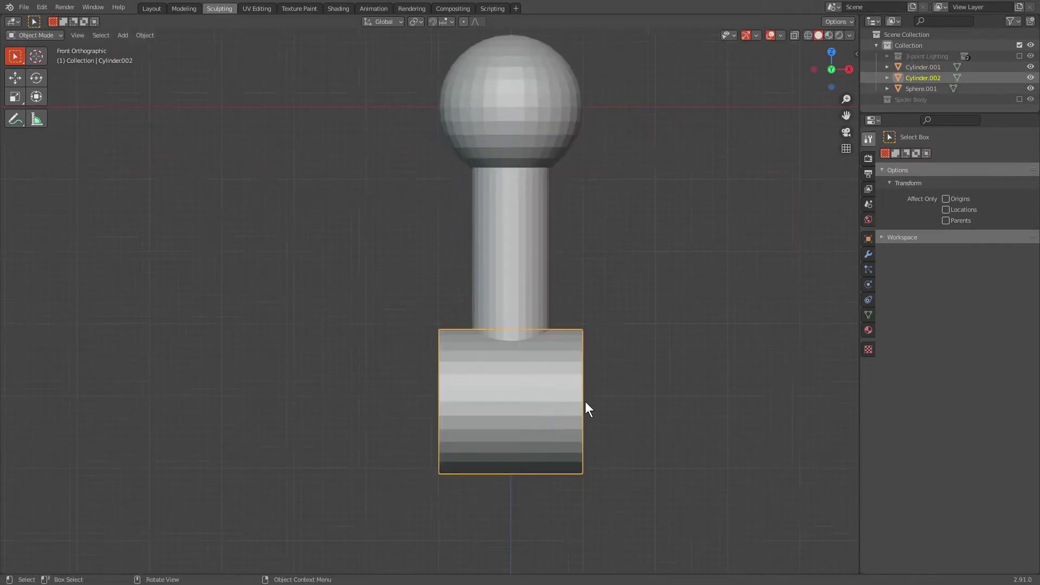
middle_click_drag(585, 401, 544, 364)
Step: Add a cylinder between the wheel discs and shrink the discs without changing thickness
key("shift+a")
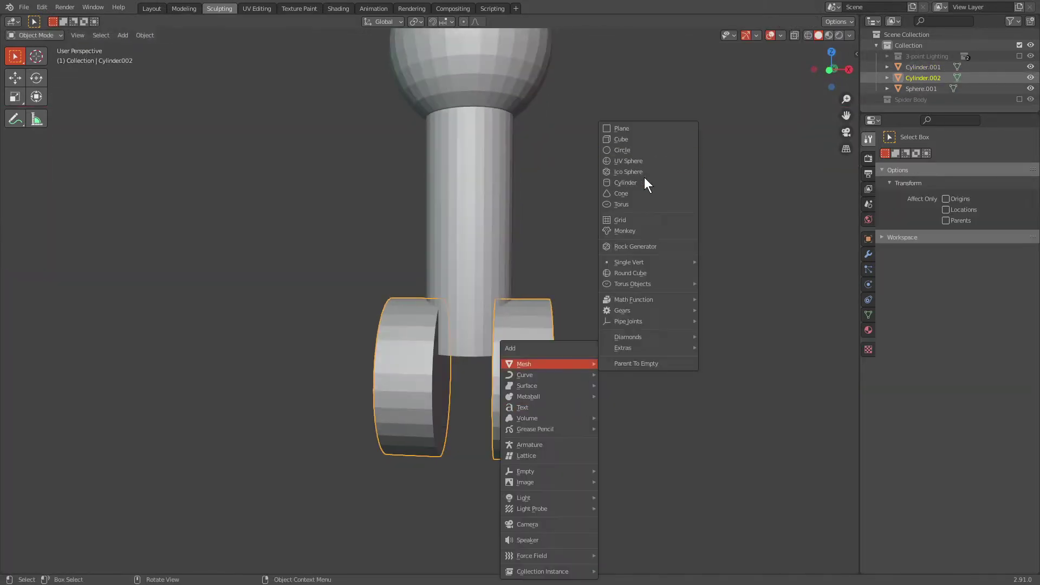
left_click(644, 183)
key("s")
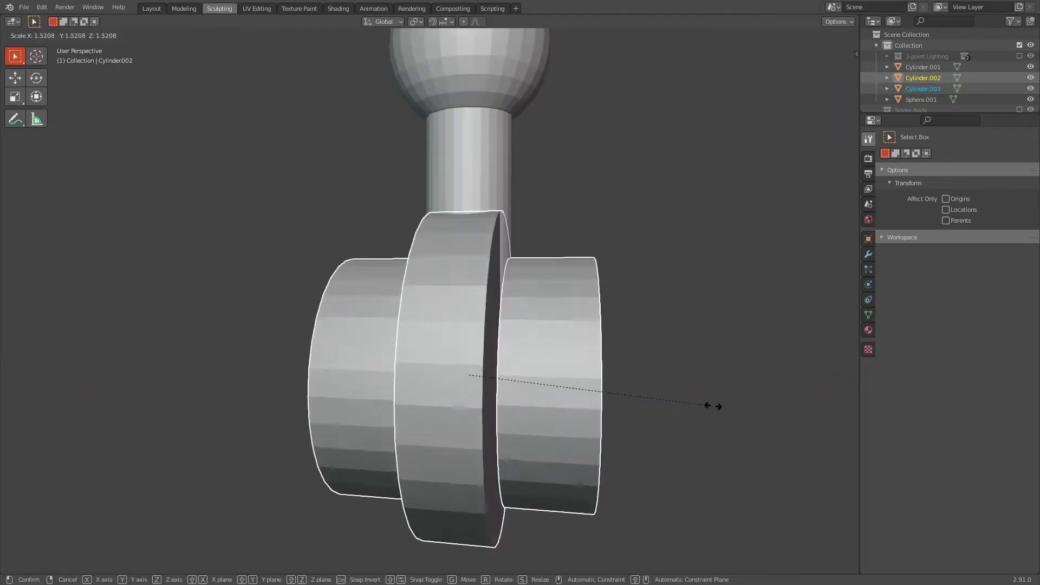
key("shift+z")
key("shift+z")
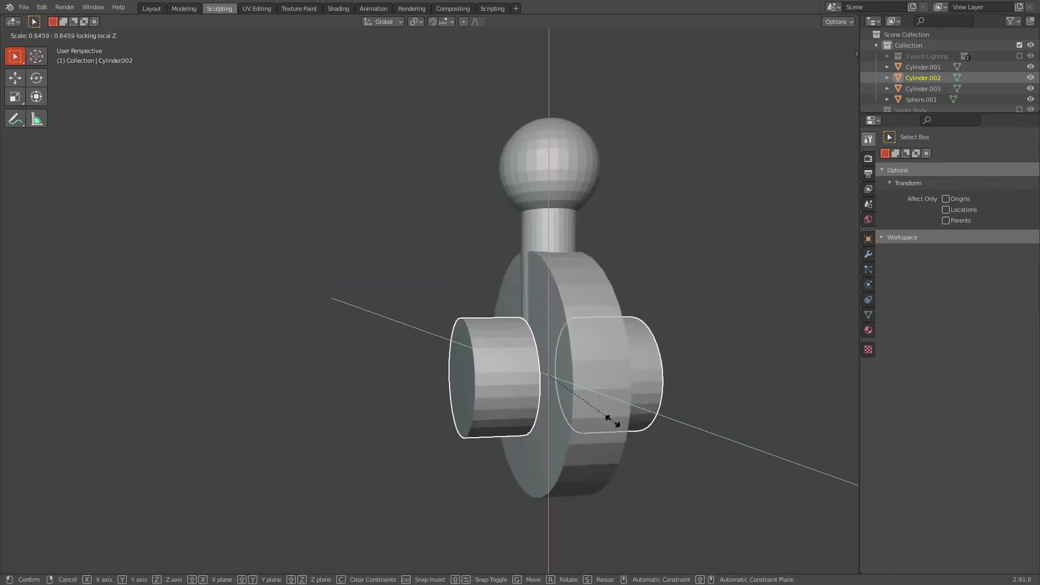
left_click(612, 420)
mouse_move(612, 420)
middle_mouse_down()
mouse_move(843, 440)
mouse_move(715, 434)
mouse_move(746, 421)
middle_mouse_up()
key("Tab")
key("shift+z")
key("Tab")
Step: Resize the middle cylinder with its depth fixed and seat the ball on the rod
left_click_drag(832, 70, 721, 392)
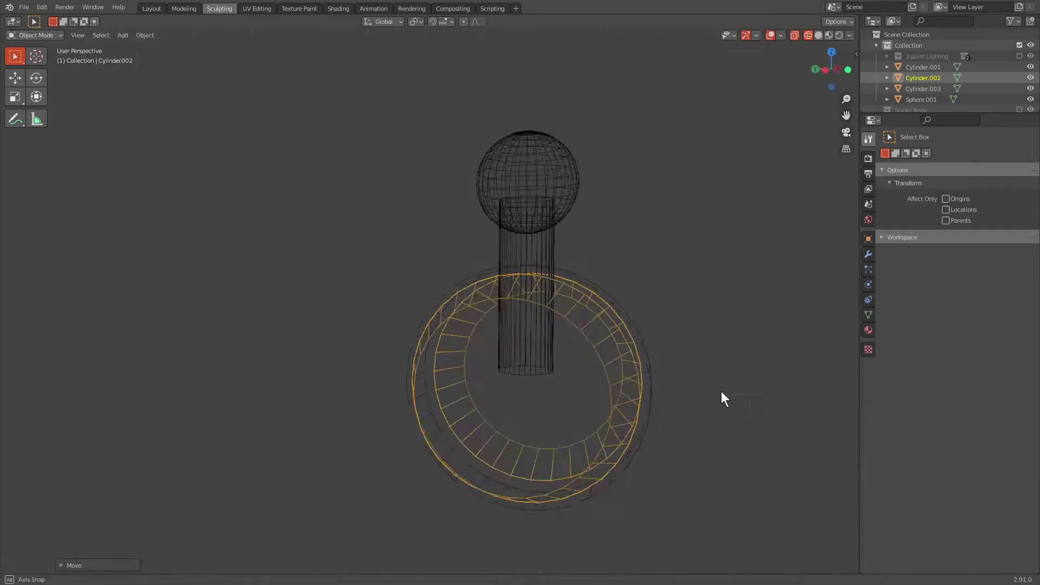
middle_click_drag(722, 392, 658, 398)
key("s")
key("shift+z")
left_click(666, 284)
key("shift+z")
mouse_move(667, 285)
middle_mouse_down()
mouse_move(779, 418)
mouse_move(637, 439)
middle_mouse_up()
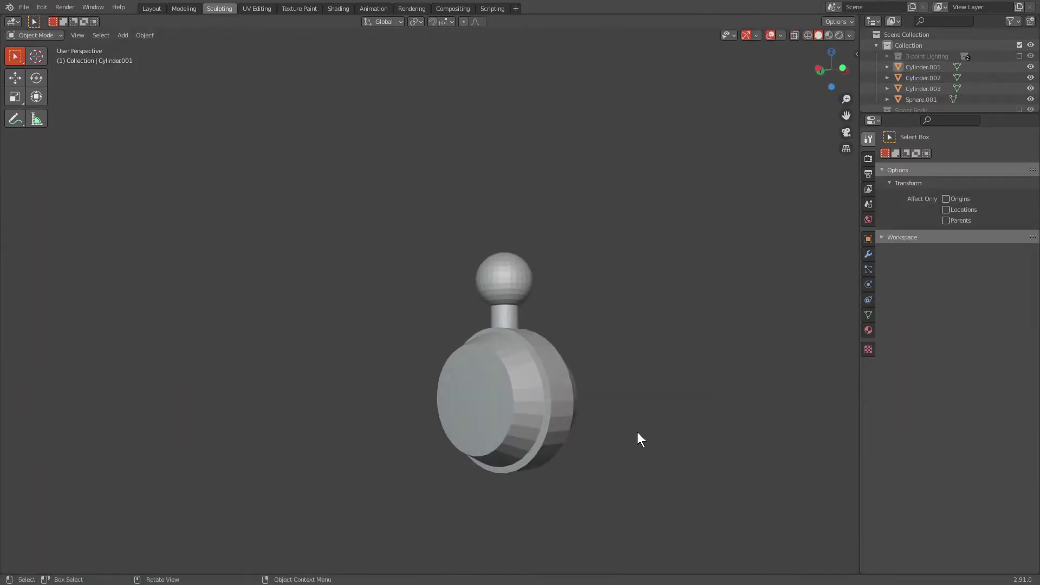
left_click(698, 381)
Step: Duplicate the rod below the joint and select the lower rod and ball
key("shift+d")
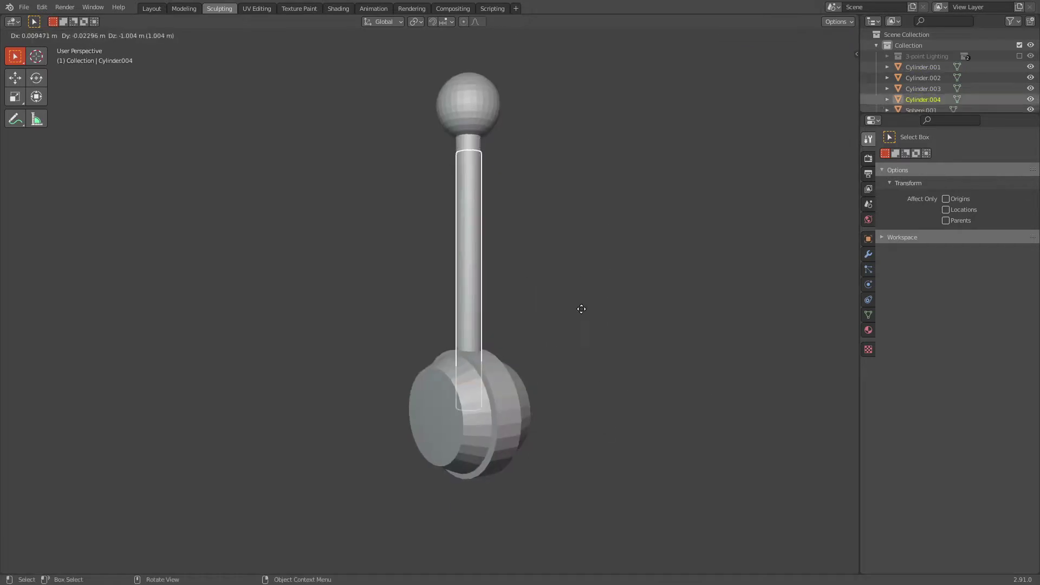
left_click(606, 449)
mouse_move(606, 449)
middle_mouse_down()
mouse_move(664, 331)
mouse_move(665, 402)
mouse_move(572, 504)
middle_mouse_up()
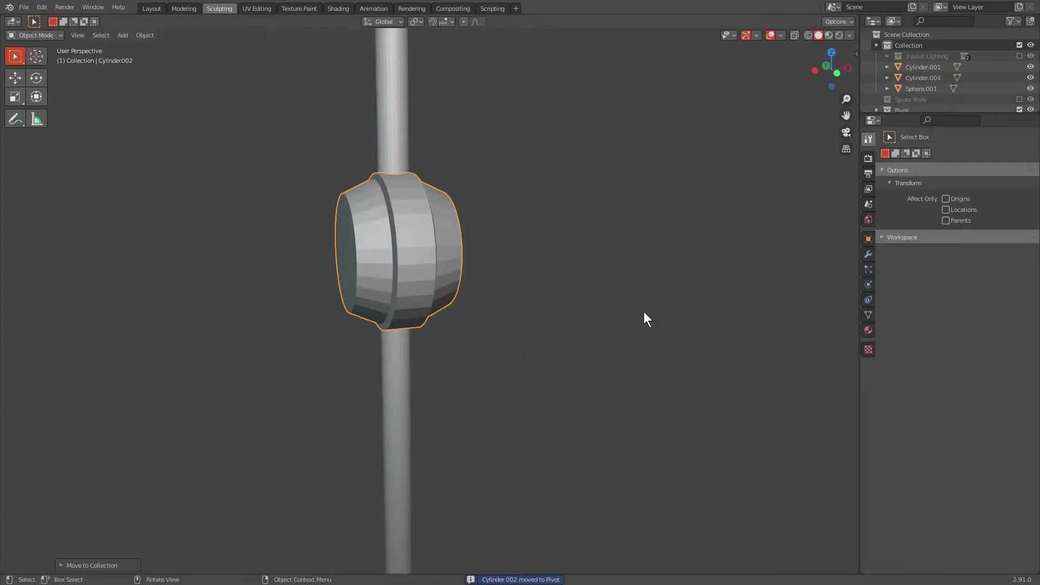
left_click(921, 72, "shift")
scroll(619, 365, "down", 4)
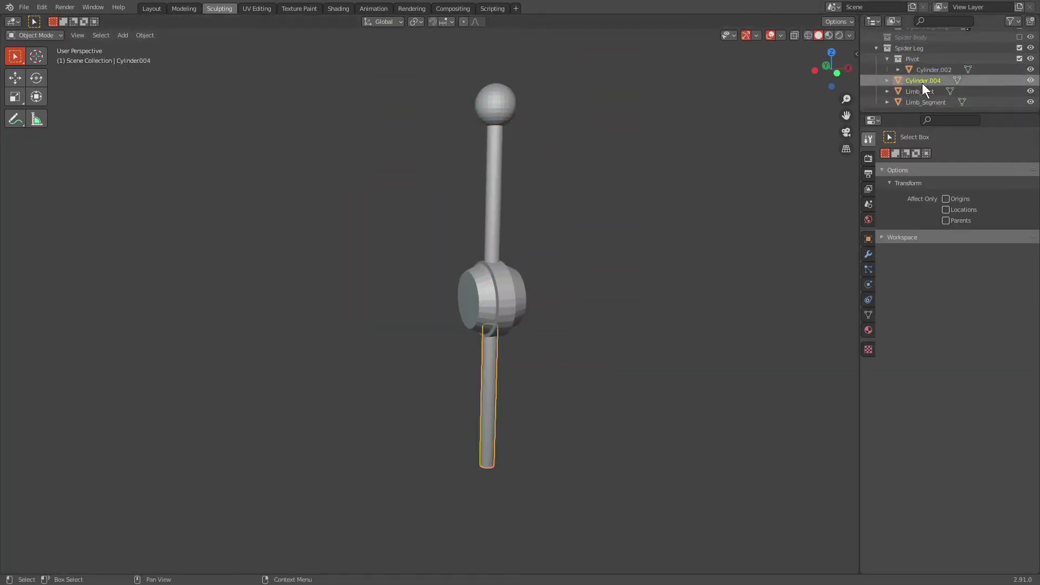
Step: Select the lower rod Cylinder.004 and view the tapered segment from the top
left_click(921, 82)
middle_click_drag(604, 311, 540, 371)
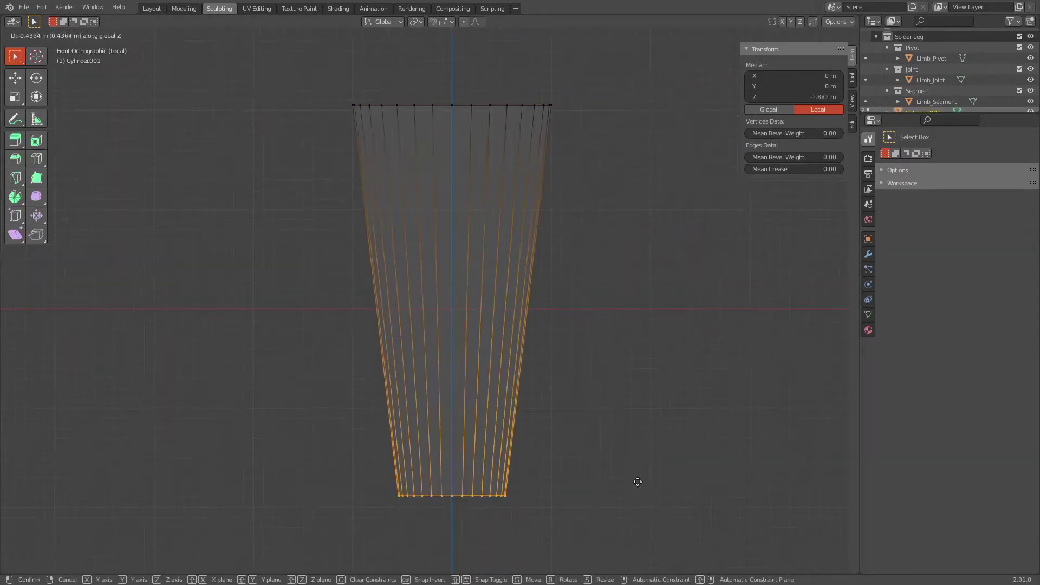
middle_click_drag(640, 411, 701, 313)
key("Tab")
key("shift+z")
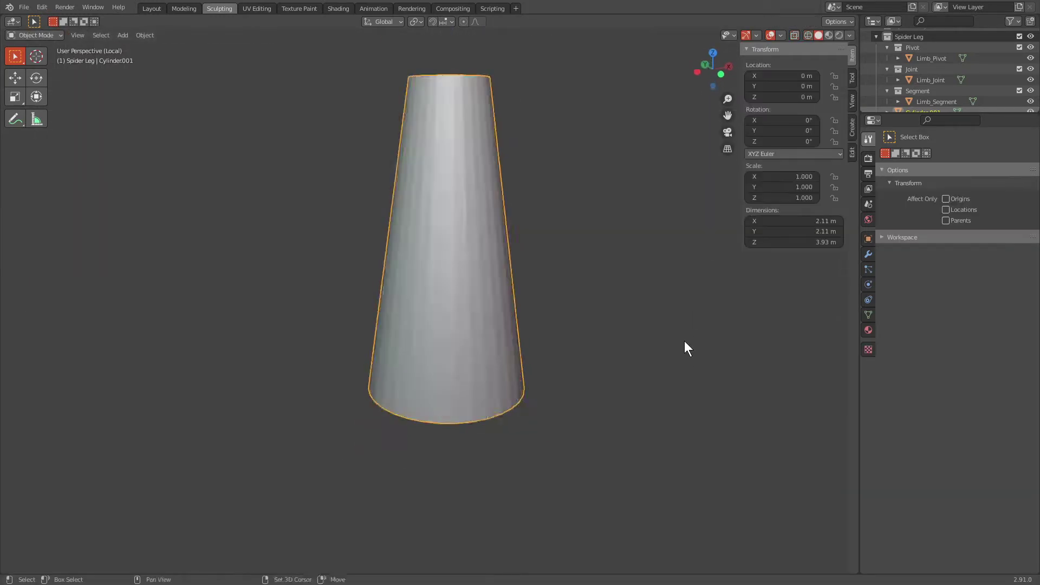
left_click(713, 70)
Step: Delete half of the tapered cone in Edit Mode, leaving an open shell
key("Tab")
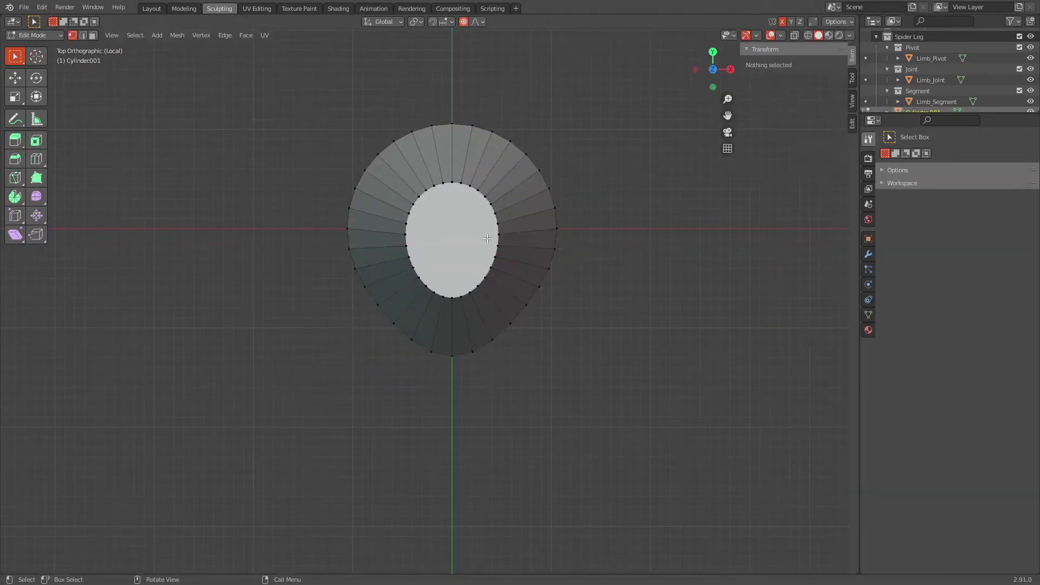
left_click_drag(285, 99, 615, 226)
key("Delete")
key("Tab")
middle_click_drag(615, 225, 636, 346)
left_click(869, 254)
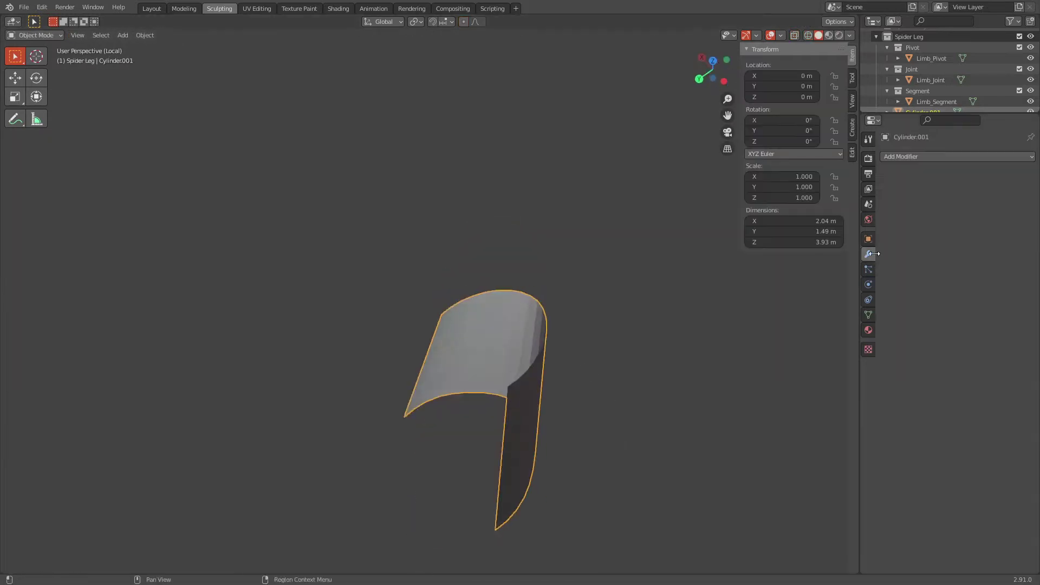
mouse_move(686, 308)
middle_mouse_down()
mouse_move(632, 363)
mouse_move(606, 428)
middle_mouse_up()
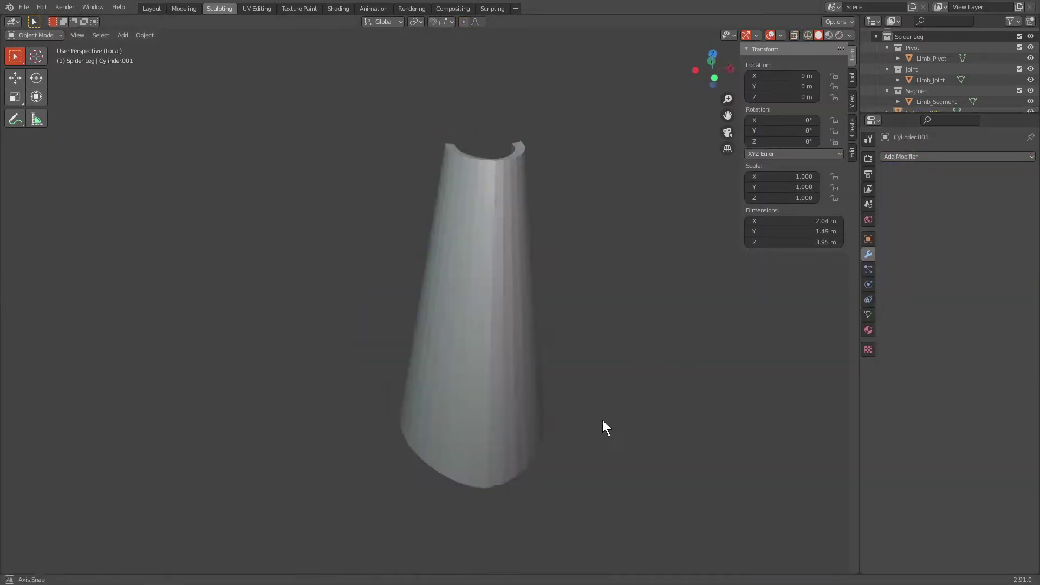
Step: Try stretching the cone tip higher with soft falloff, then cancel it
key("Tab")
key("KP_1")
key("i")
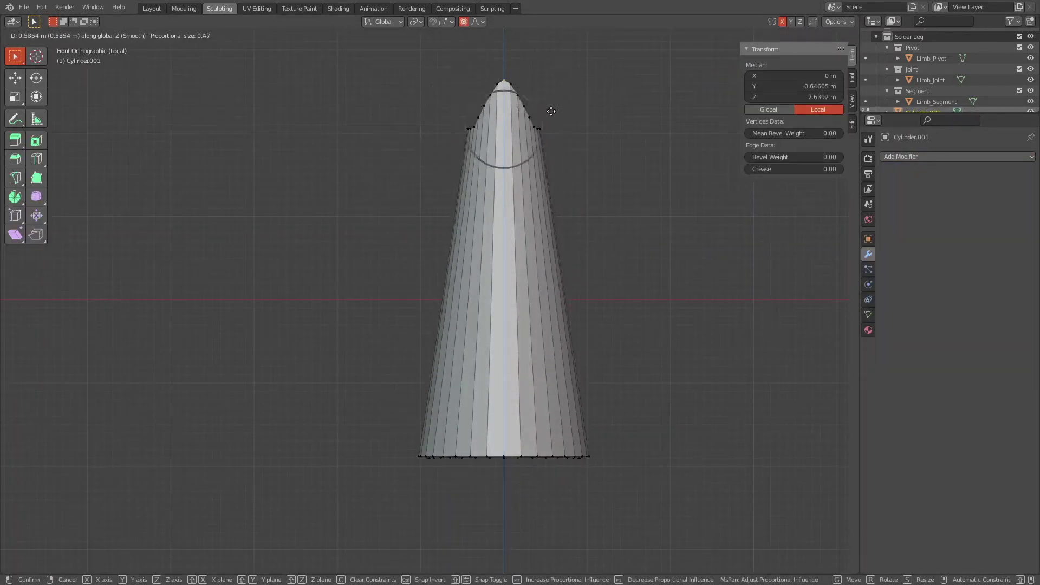
mouse_move(521, 113)
middle_mouse_down()
mouse_move(661, 364)
mouse_move(629, 406)
mouse_move(585, 319)
mouse_move(437, 294)
middle_mouse_up()
key("Escape")
Step: Move the cone's bottom-centre vertex down to reshape the armor shell
middle_click_drag(604, 357, 528, 424, "alt")
key("alt+z")
left_click(528, 424)
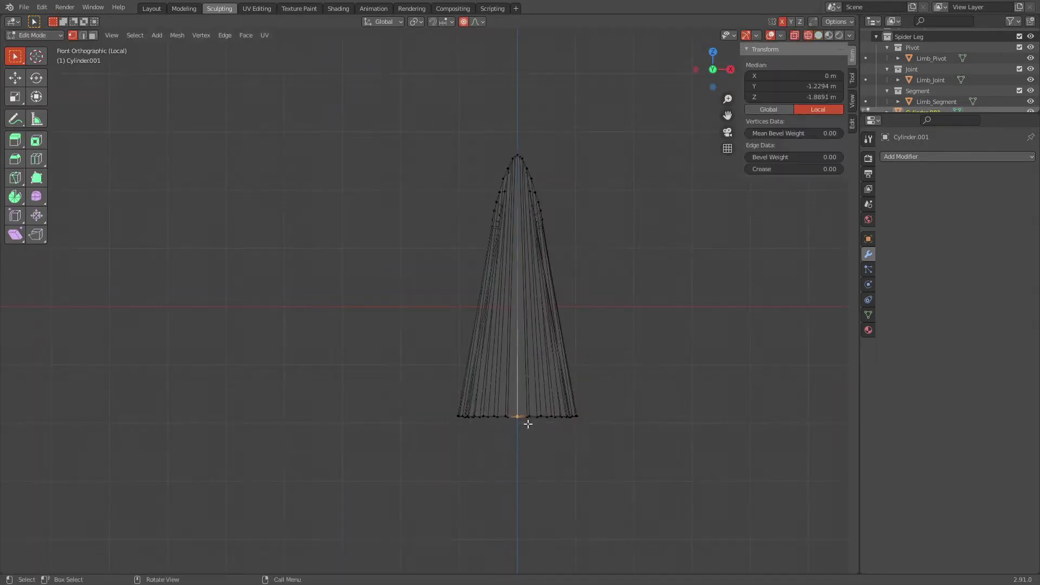
left_click(510, 488)
key("Tab")
key("alt+z")
mouse_move(510, 487)
middle_mouse_down()
mouse_move(655, 417)
mouse_move(622, 404)
middle_mouse_up()
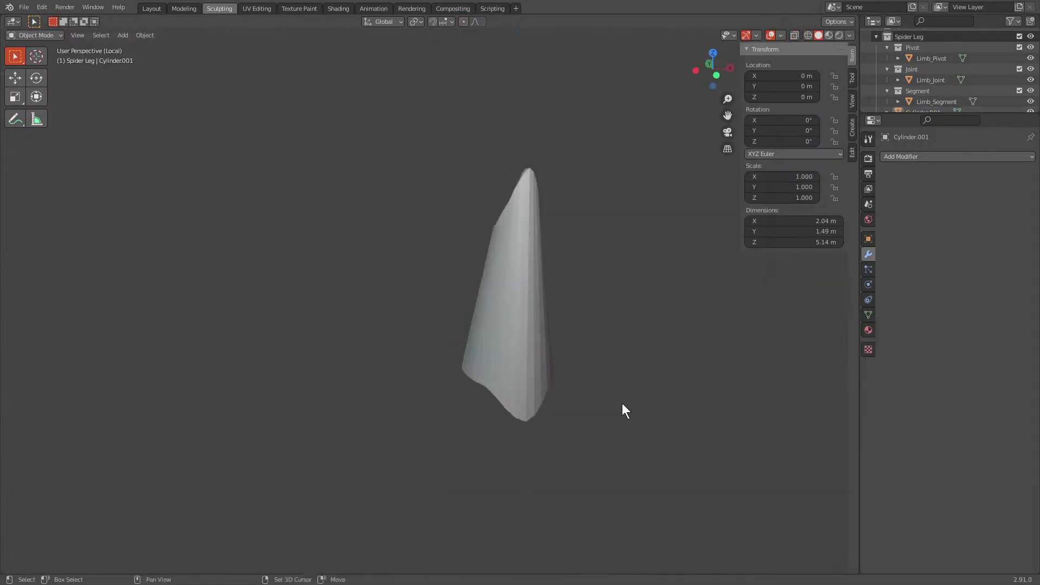
mouse_move(642, 331)
middle_mouse_down()
mouse_move(655, 434)
mouse_move(607, 369)
middle_mouse_up()
Step: Extrude the lower cylinder downward into a pointed blade tip
key("Tab")
key("alt+z")
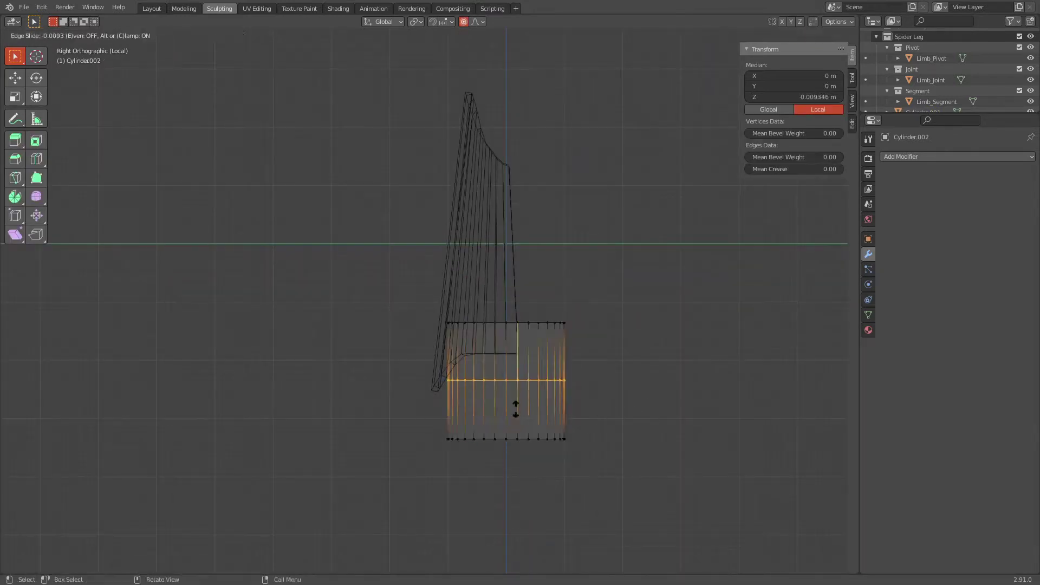
left_click(583, 544)
middle_click_drag(492, 497, 509, 417, "shift")
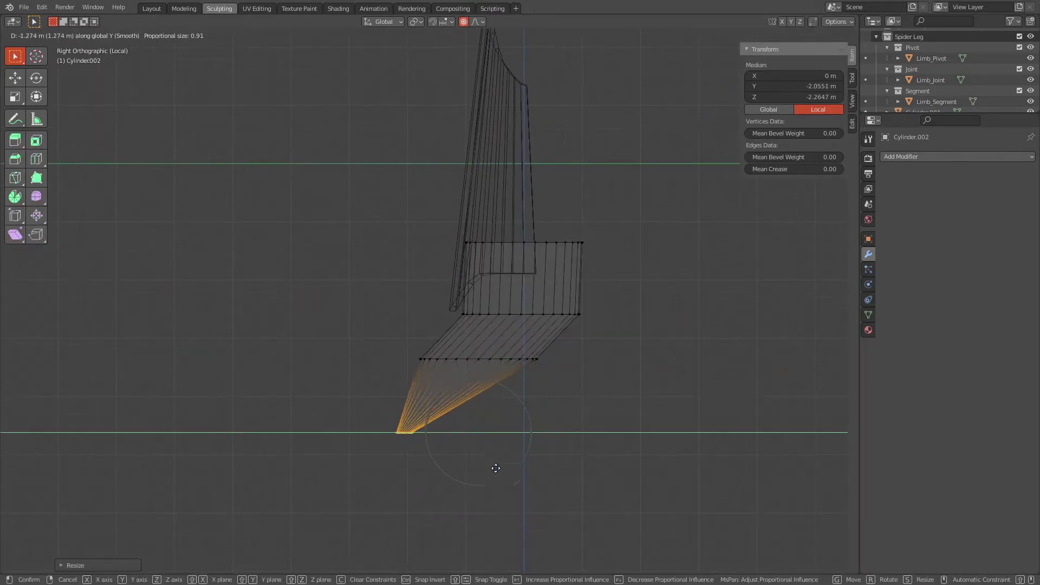
middle_click_drag(543, 292, 454, 325)
key("alt+a")
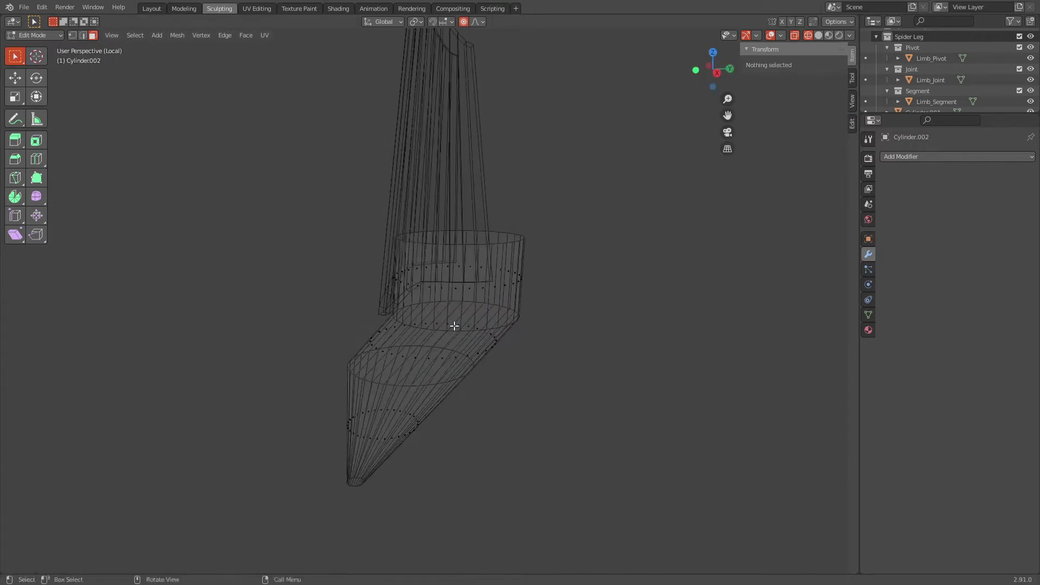
key("ctrl+z")
middle_click_drag(685, 226, 596, 271)
scroll(552, 327, "up", 5)
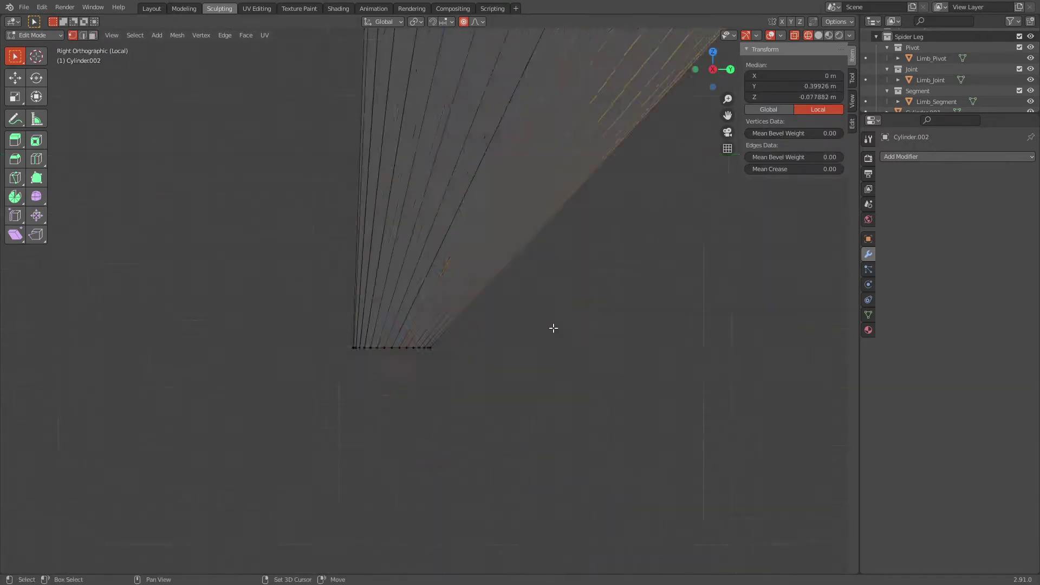
middle_click_drag(553, 327, 591, 457)
key("ctrl+shift+z")
key("KP_1")
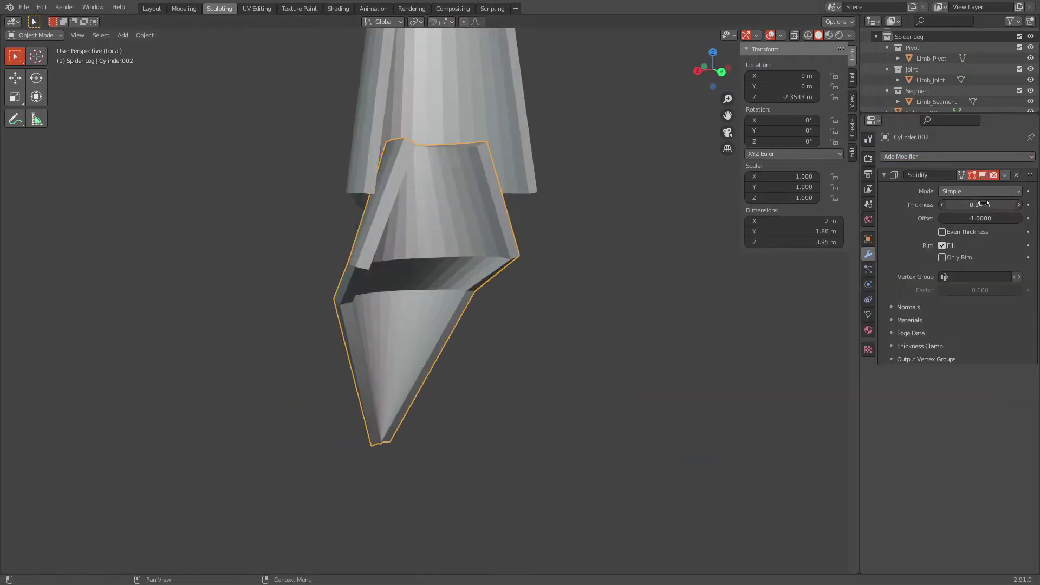
Step: Slant the blade's edge vertices with proportional editing from the left and right side views
middle_click_drag(751, 391, 712, 362)
key("Tab")
key("shift+z")
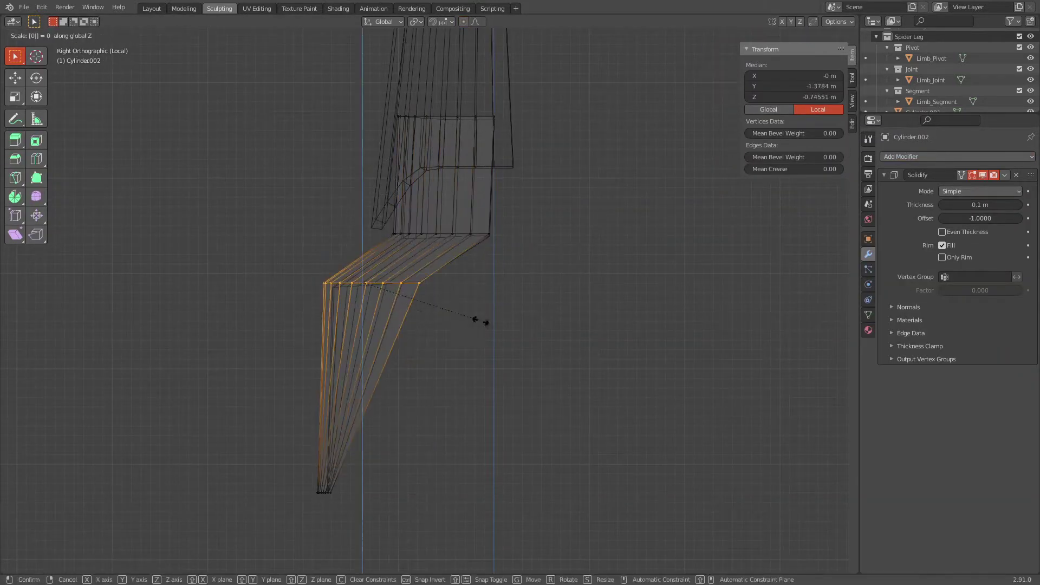
mouse_move(447, 404)
middle_mouse_down()
mouse_move(648, 416)
mouse_move(514, 361)
mouse_move(743, 406)
mouse_move(711, 401)
middle_mouse_up()
key("ctrl+KP_3")
key("o")
key("g")
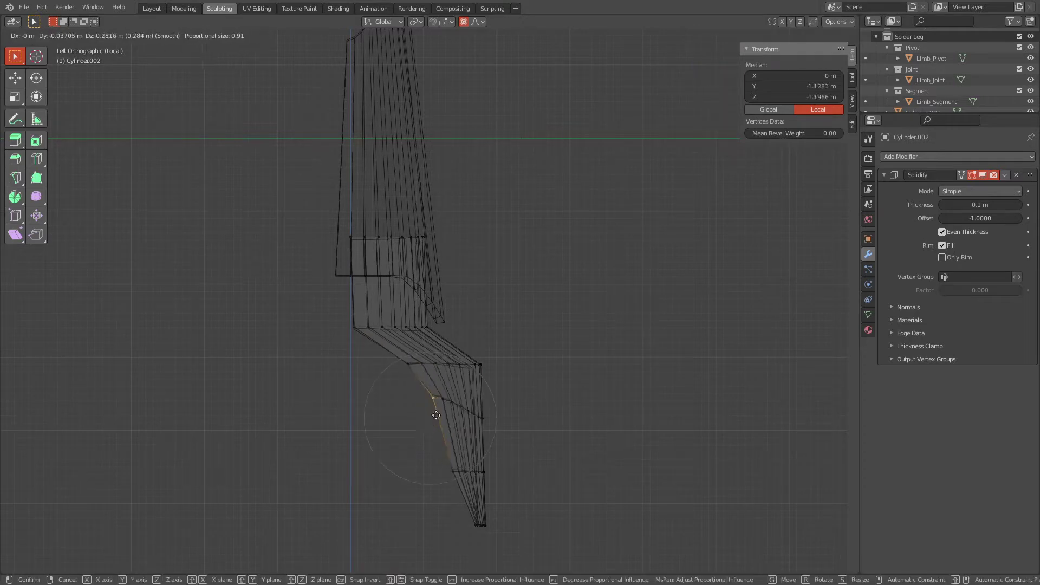
key("KP_3")
key("b")
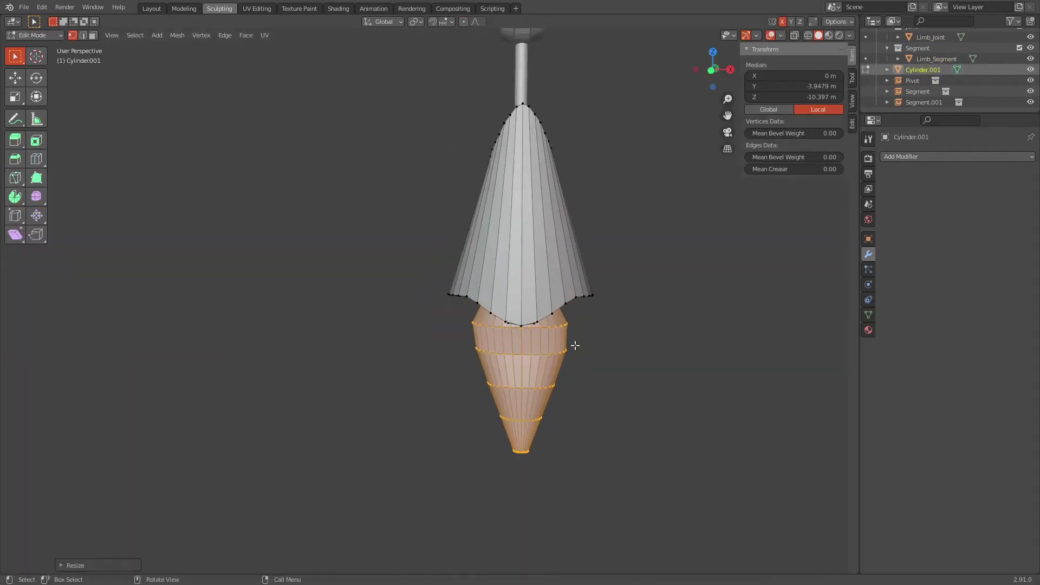
Step: Bend the leg by rotating its segments about the joints in see-through wireframe view
key("shift+z")
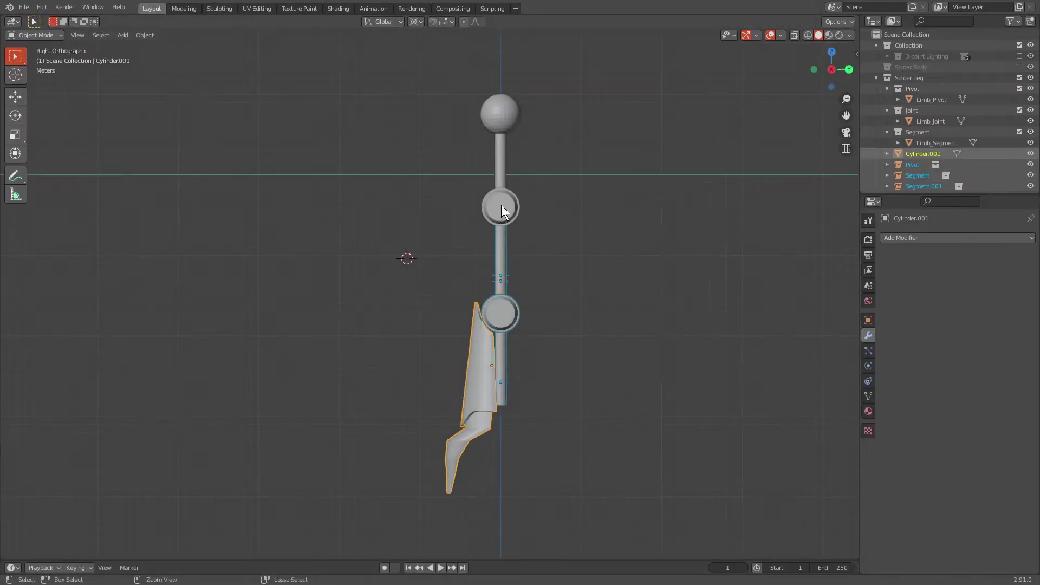
key("r")
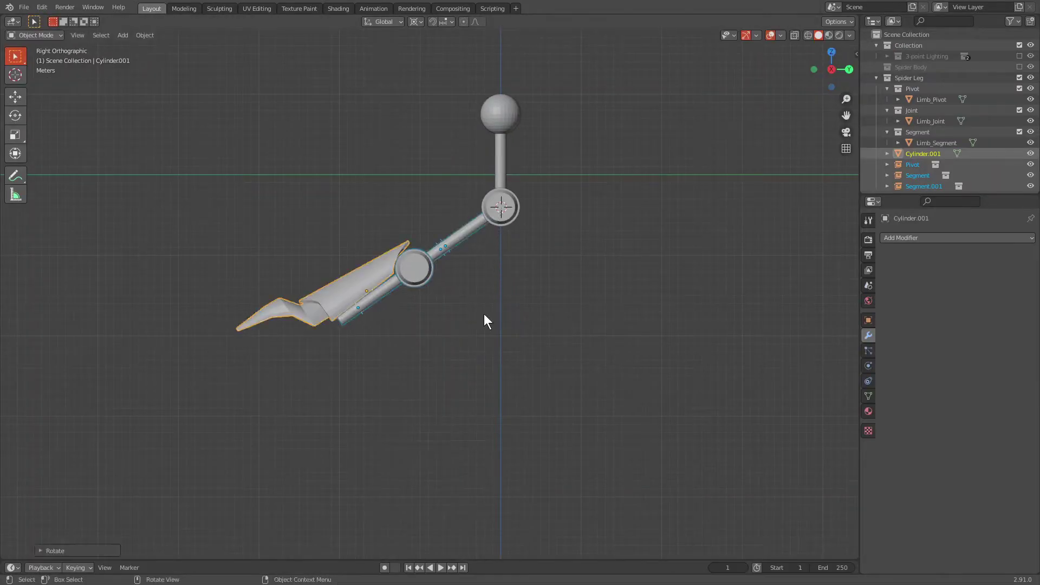
left_click(444, 252, "shift")
key("r")
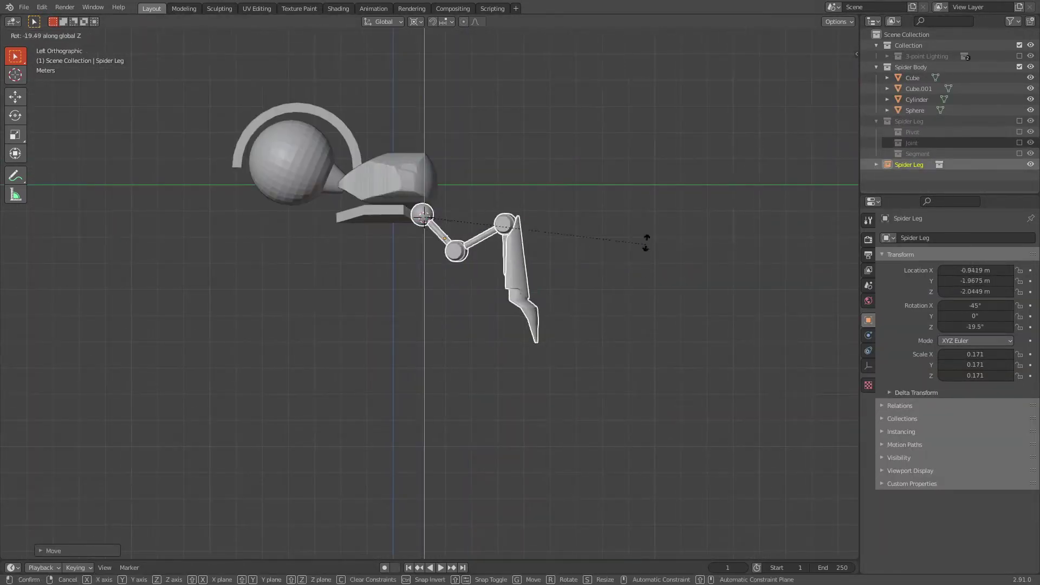
Step: Check all three legs and move a leg copy along Y beneath the body
key("n")
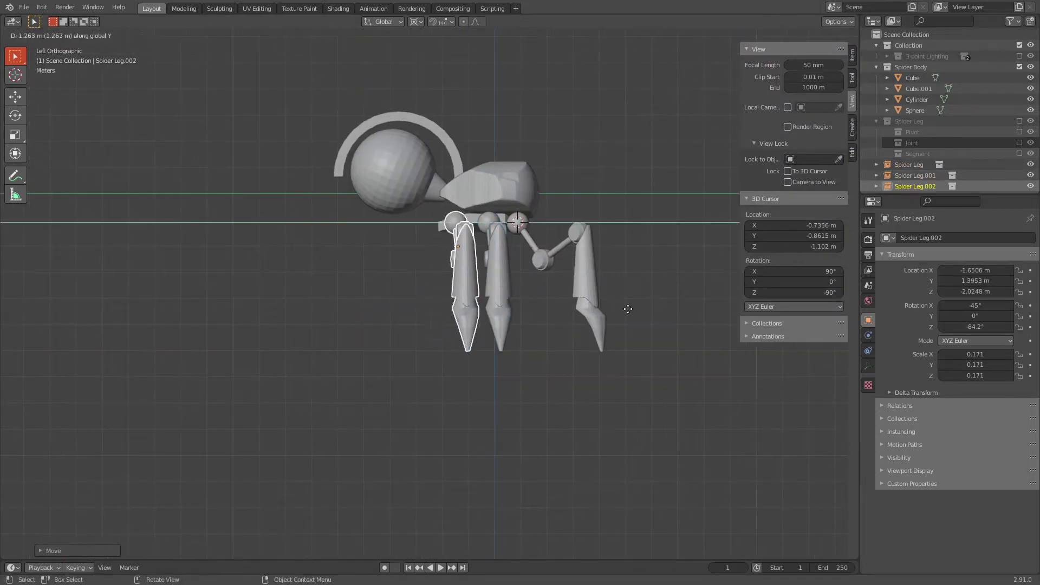
middle_click_drag(519, 404, 534, 407)
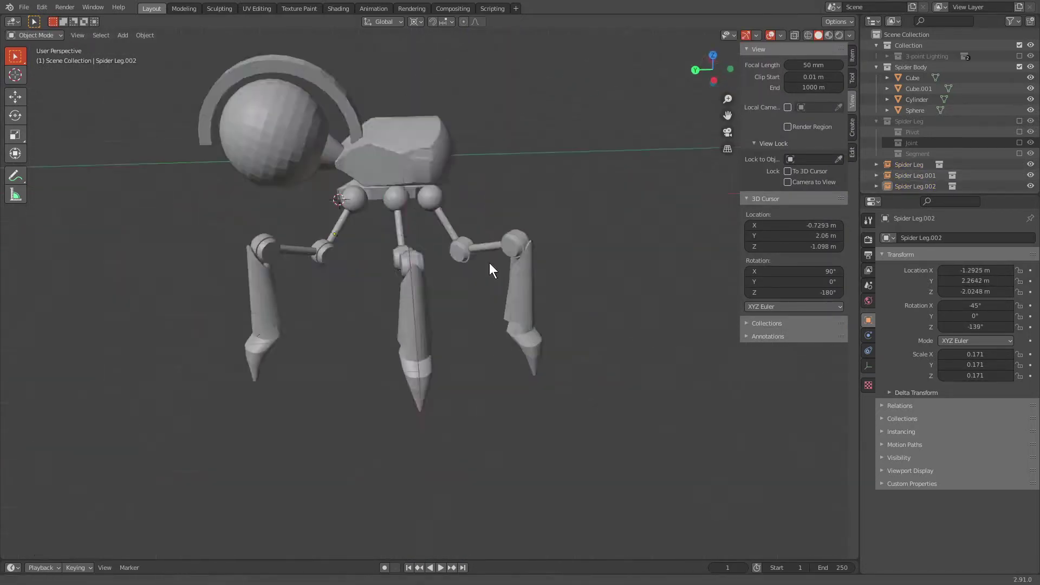
scroll(489, 262, "up", 3)
key("g")
key("y")
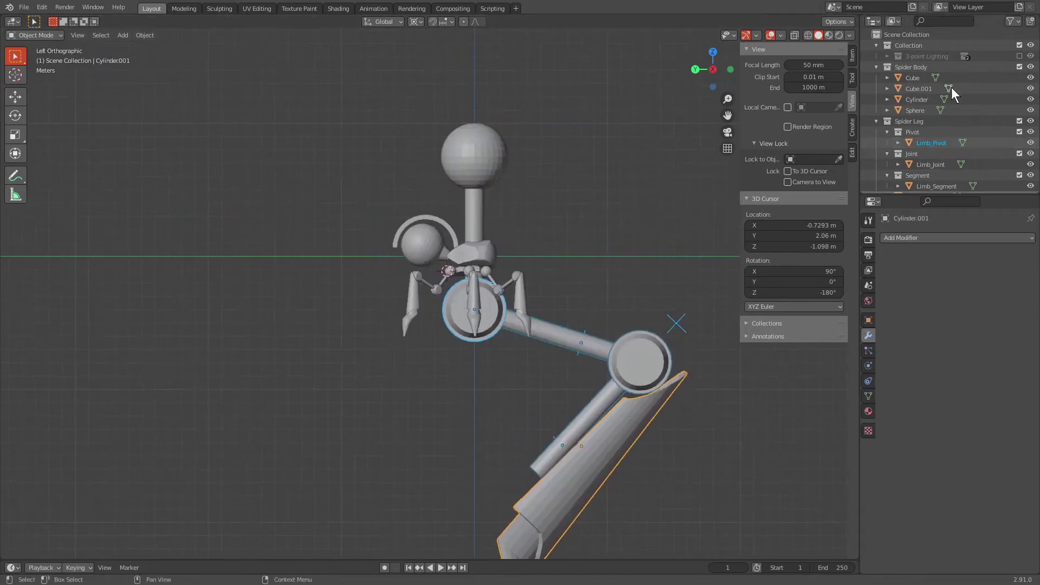
Step: Rotate the leg's upper segment Segment.001 at its joint
left_click(587, 342)
scroll(587, 342, "down", 1)
key("r")
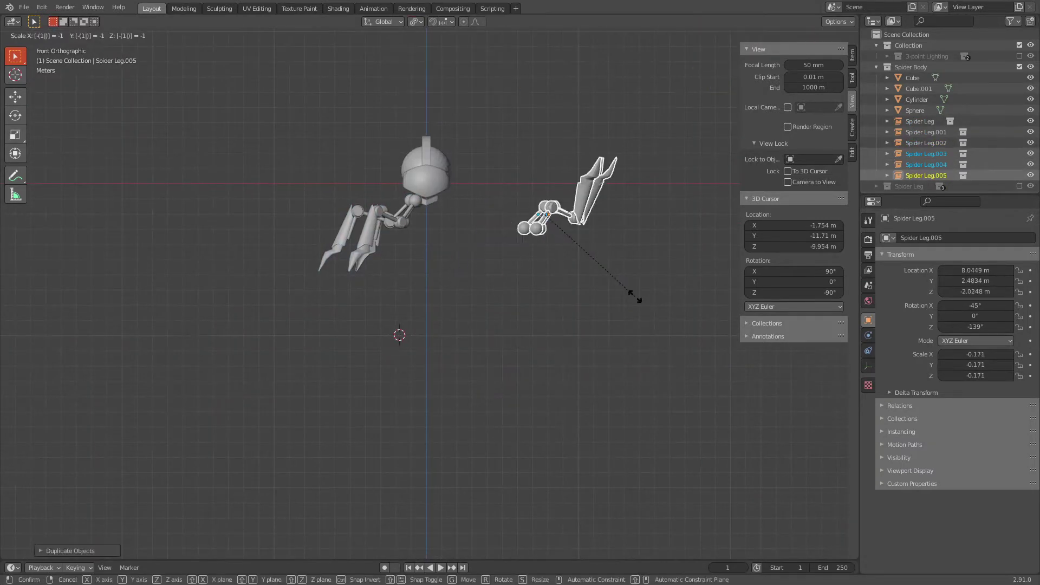
left_click(584, 297)
mouse_move(584, 296)
middle_mouse_down()
mouse_move(520, 402)
mouse_move(648, 306)
middle_mouse_up()
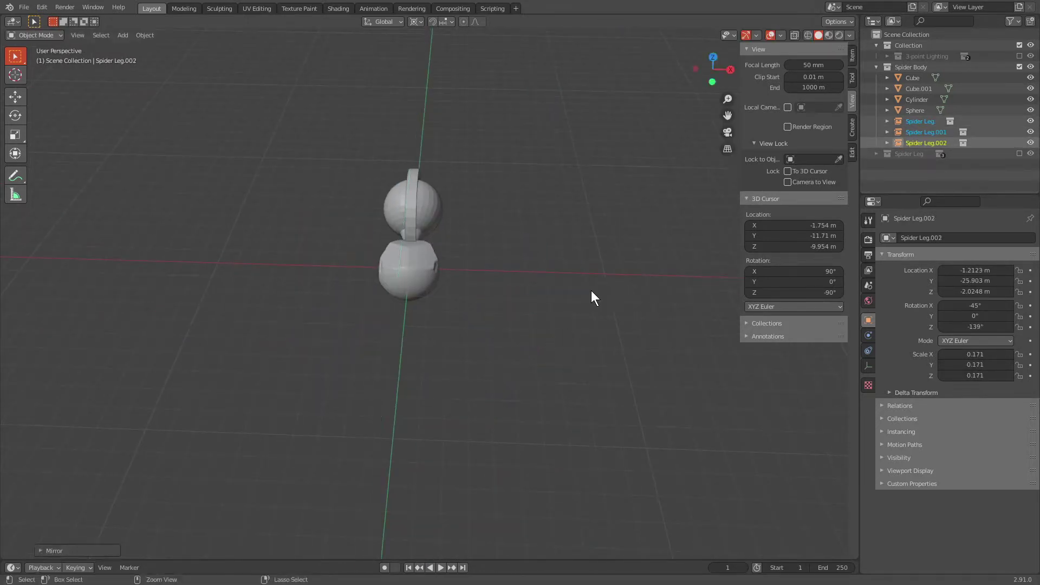
Step: Try mirroring duplicated legs across Y, then drop the copies and reset the 3D cursor
key("y")
left_click(608, 351)
key("shift+c")
middle_click_drag(608, 350, 663, 338)
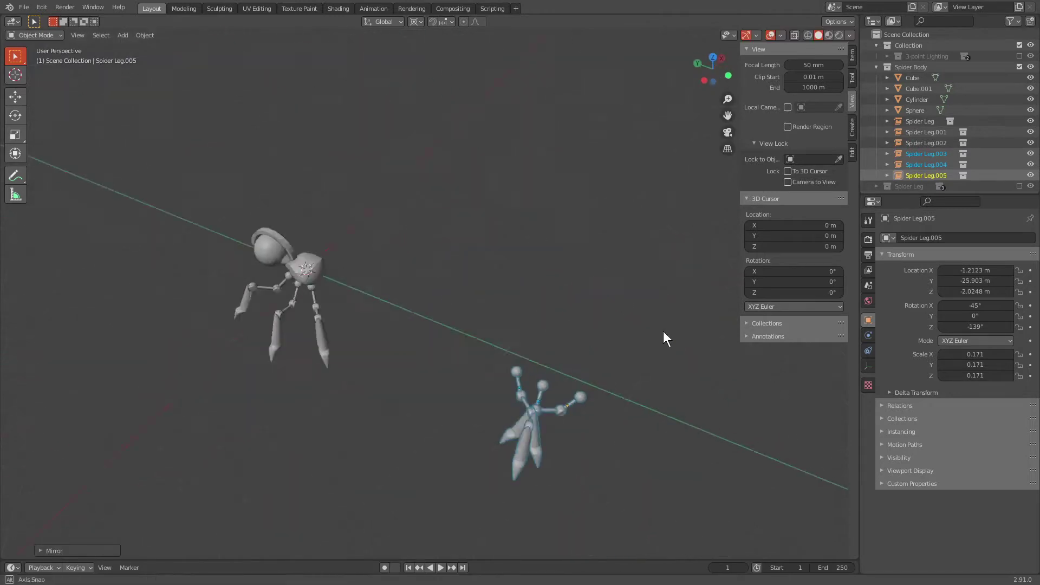
middle_click_drag(680, 376, 638, 374)
scroll(488, 358, "up", 3)
Step: Select the head sphere and switch it into Edit Mode
left_click(339, 343, "shift")
mouse_move(339, 343)
middle_mouse_down()
mouse_move(546, 317)
mouse_move(532, 338)
middle_mouse_up()
key("ctrl+Tab")
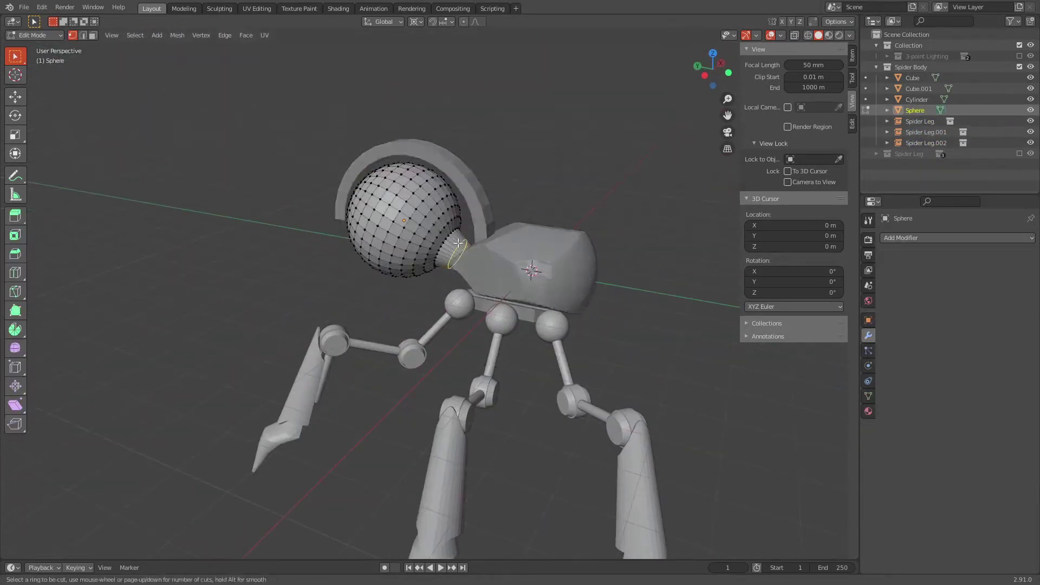
Step: Leave Edit Mode and Shade Smooth the head sphere
key("Tab")
right_click(451, 223)
left_click(406, 225)
Step: Give the arc around the bulb level-1 subdivision smoothing and select the head block Cube.001
left_click(513, 199)
middle_click_drag(512, 200, 606, 190)
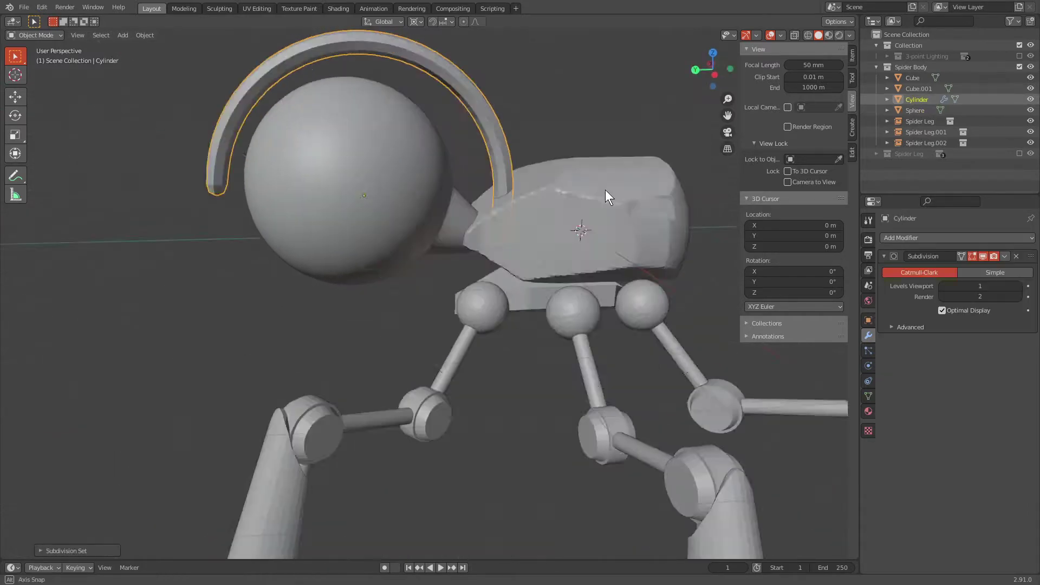
key("ctrl+1")
middle_click_drag(542, 291, 556, 292)
left_click(557, 293)
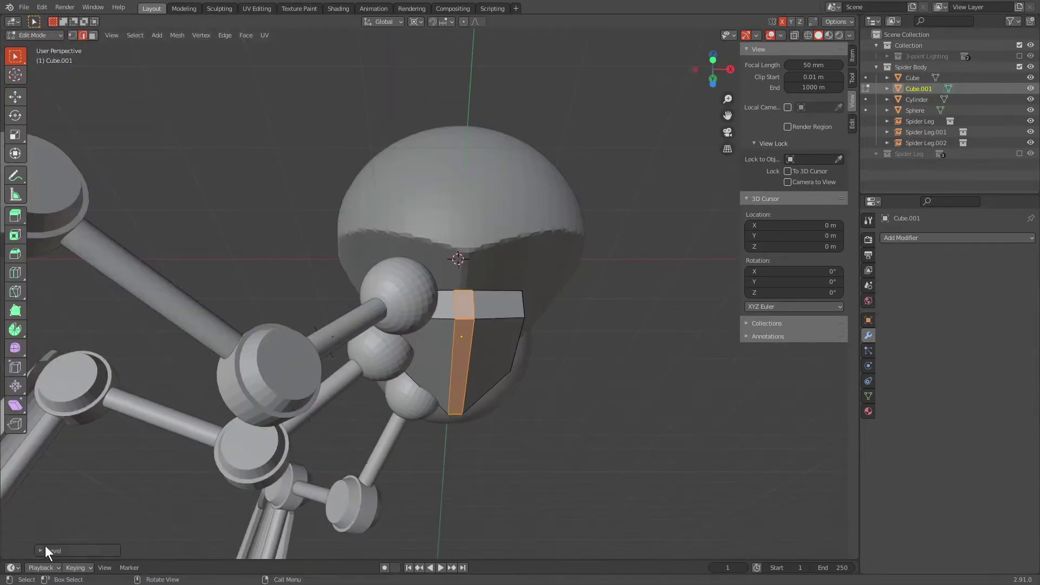
key("Tab")
Step: Add a small cylinder as a stabilizer pin on the arc and rotate it into place
mouse_move(513, 395)
middle_mouse_down()
mouse_move(447, 418)
mouse_move(644, 403)
mouse_move(605, 307)
middle_mouse_up()
left_click(534, 295)
key("shift+a")
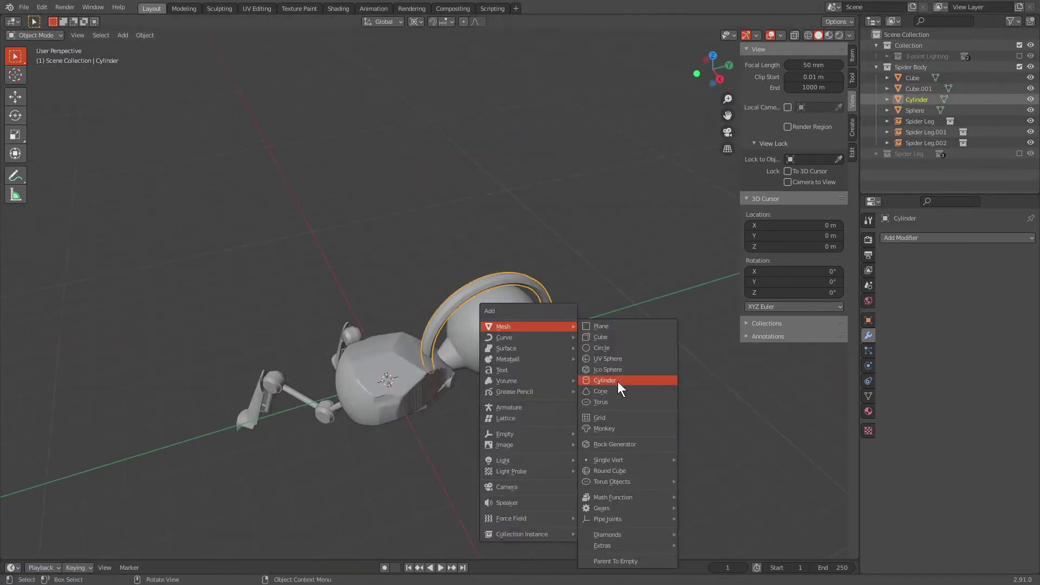
left_click(712, 244)
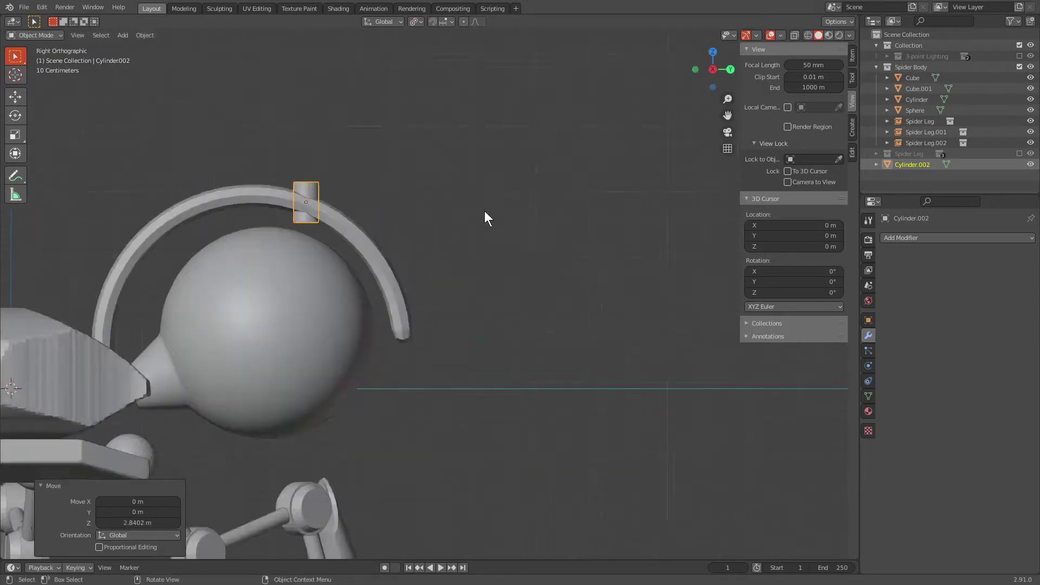
key("r")
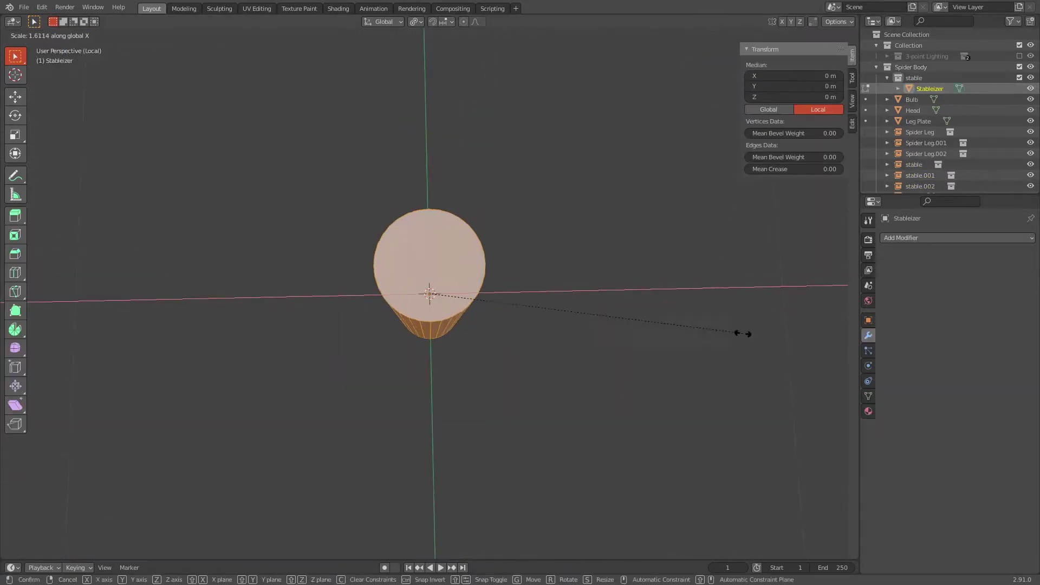
mouse_move(512, 346)
middle_mouse_down()
mouse_move(599, 385)
mouse_move(606, 360)
middle_mouse_up()
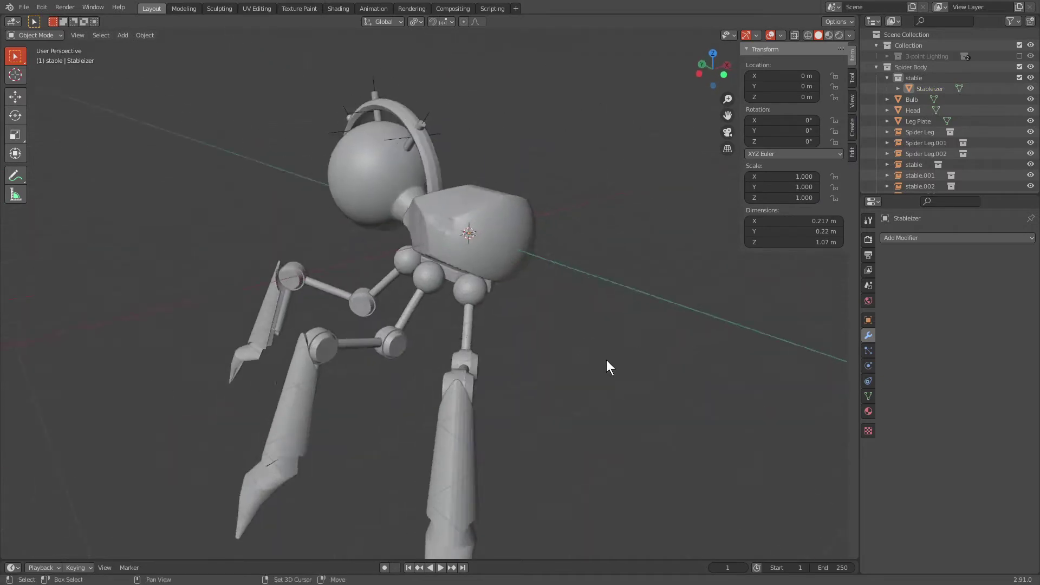
left_click(520, 303)
Step: Isolate the Head, sculpt its edges with a 45 px brush, then restore the full rig
key("KP_Divide")
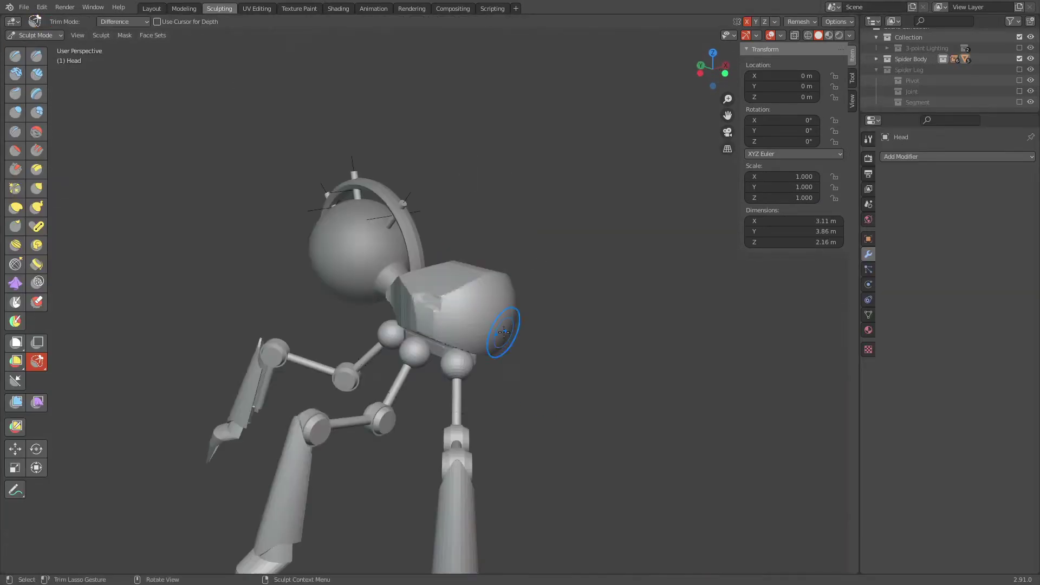
middle_click_drag(445, 367, 696, 372)
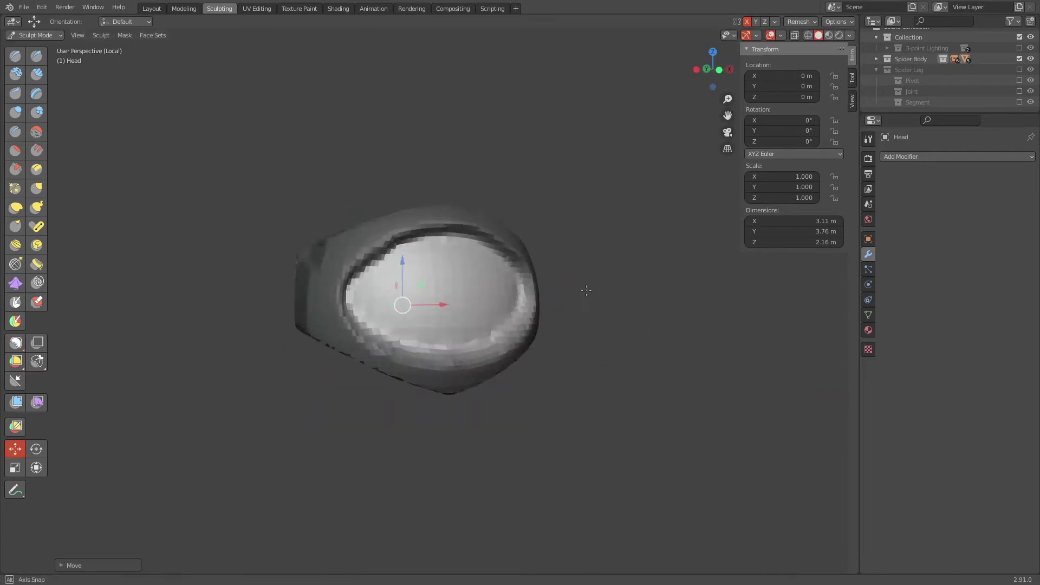
middle_click_drag(354, 302, 41, 471)
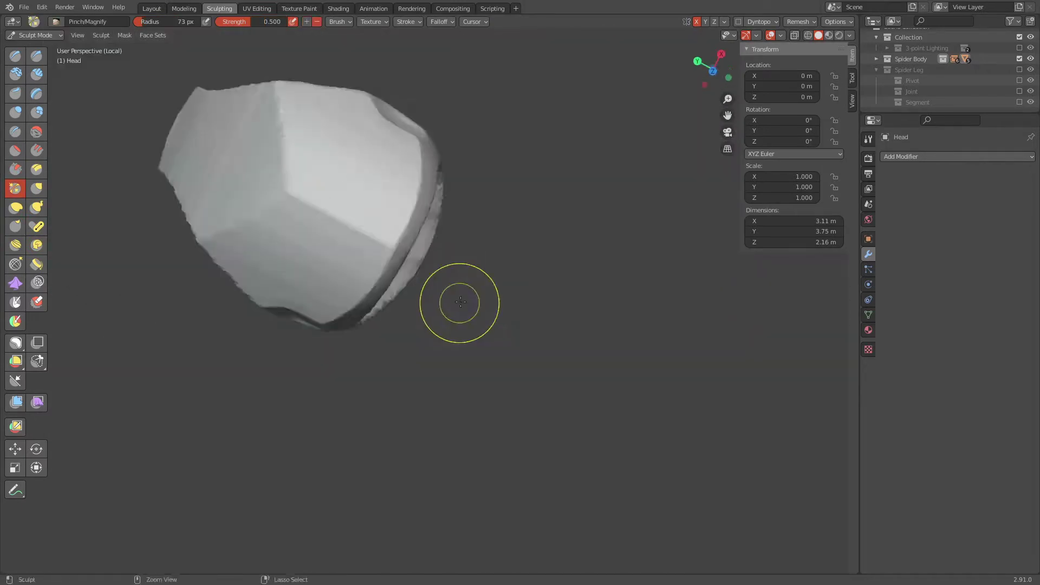
mouse_move(460, 301)
middle_mouse_down()
mouse_move(479, 242)
mouse_move(413, 279)
middle_mouse_up()
mouse_move(444, 339)
middle_mouse_down()
mouse_move(649, 310)
mouse_move(562, 343)
mouse_move(331, 299)
middle_mouse_up()
mouse_move(521, 296)
middle_mouse_down()
mouse_move(531, 173)
mouse_move(326, 188)
mouse_move(348, 372)
mouse_move(550, 372)
mouse_move(385, 202)
middle_mouse_up()
mouse_move(323, 307)
middle_mouse_down()
mouse_move(607, 341)
mouse_move(487, 356)
mouse_move(346, 178)
mouse_move(313, 171)
mouse_move(487, 352)
mouse_move(584, 418)
middle_mouse_up()
key("KP_Divide")
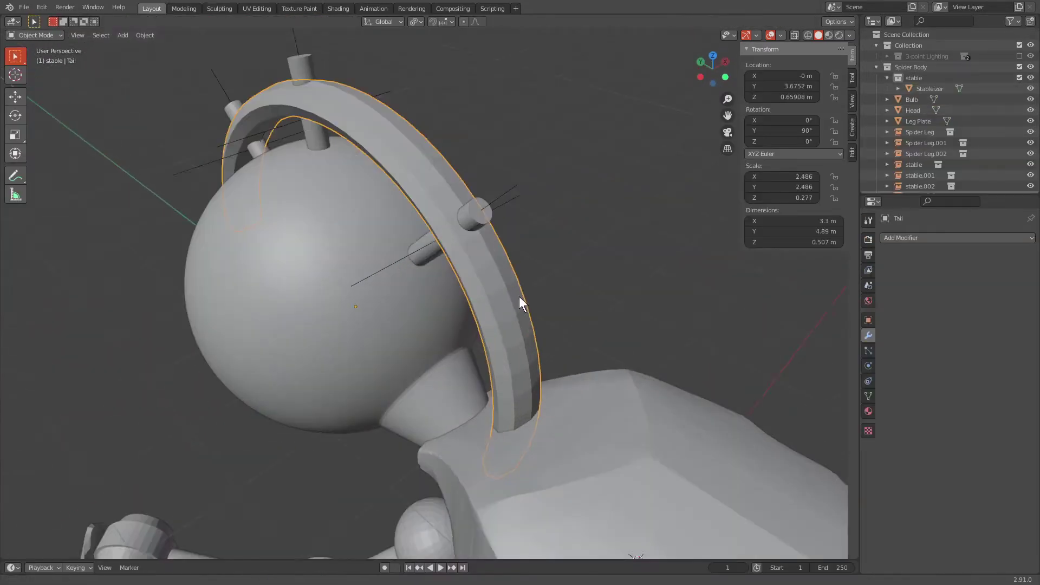
middle_click_drag(519, 297, 507, 275)
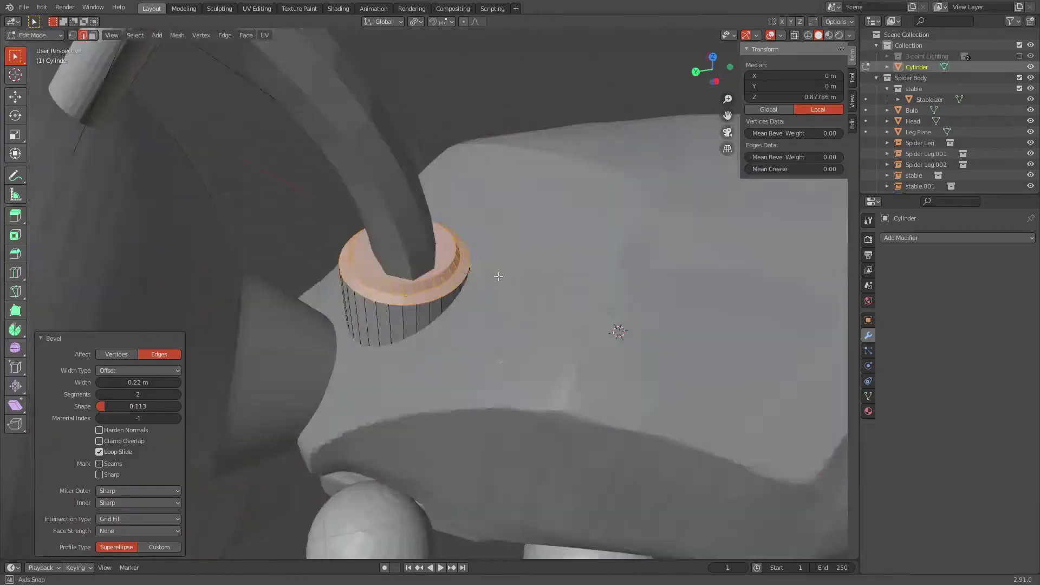
Step: Delete the collar's top face and smooth the collar with level-2 subdivision
middle_click_drag(499, 277, 529, 271)
key("3")
left_click(395, 301)
key("x")
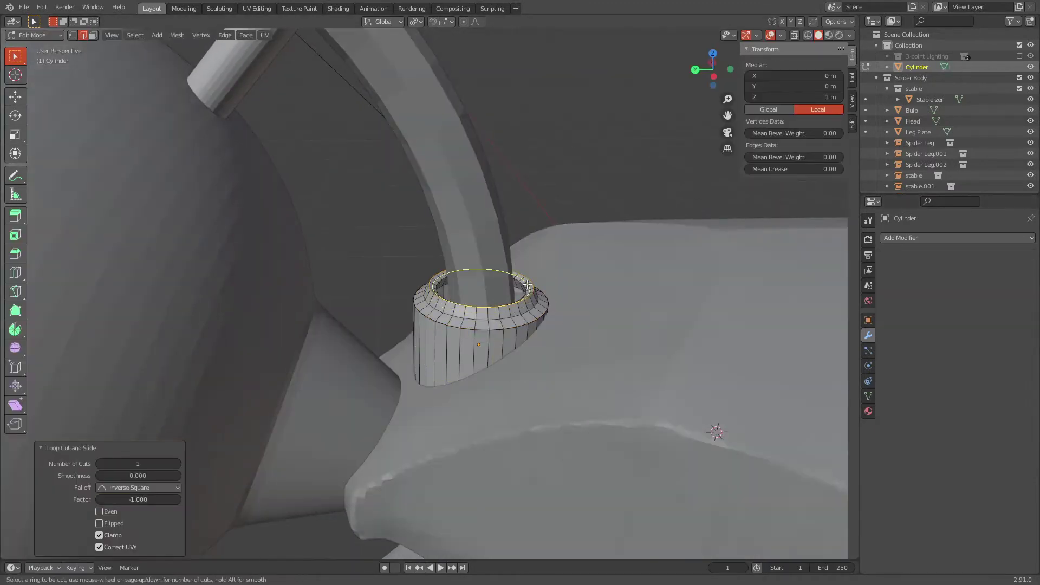
key("Tab")
middle_click_drag(527, 284, 515, 293)
key("ctrl+2")
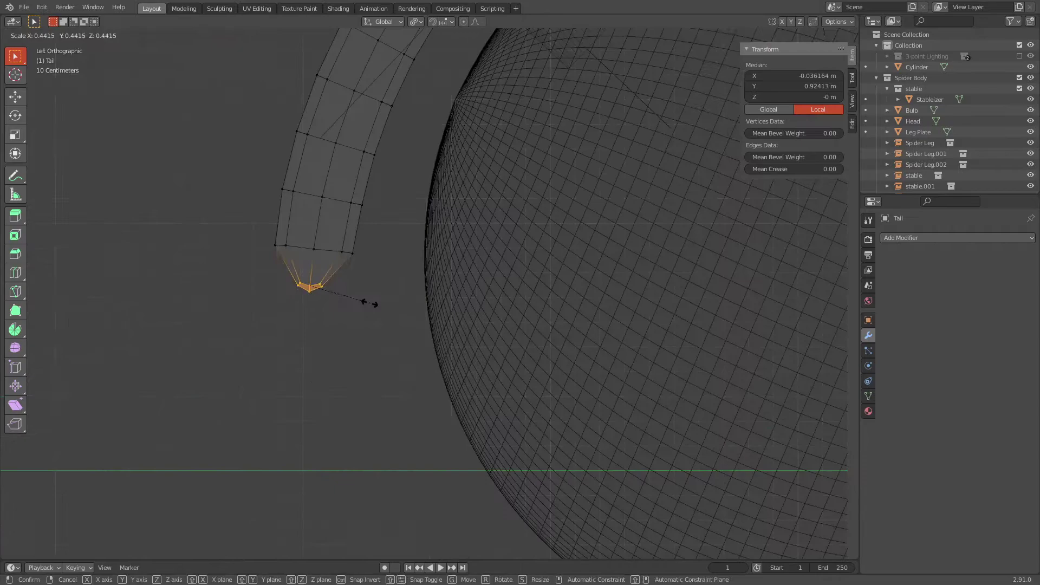
Step: Try narrowing and flattening the tail tip, then undo those changes
left_click(373, 304)
scroll(429, 293, "down", 3)
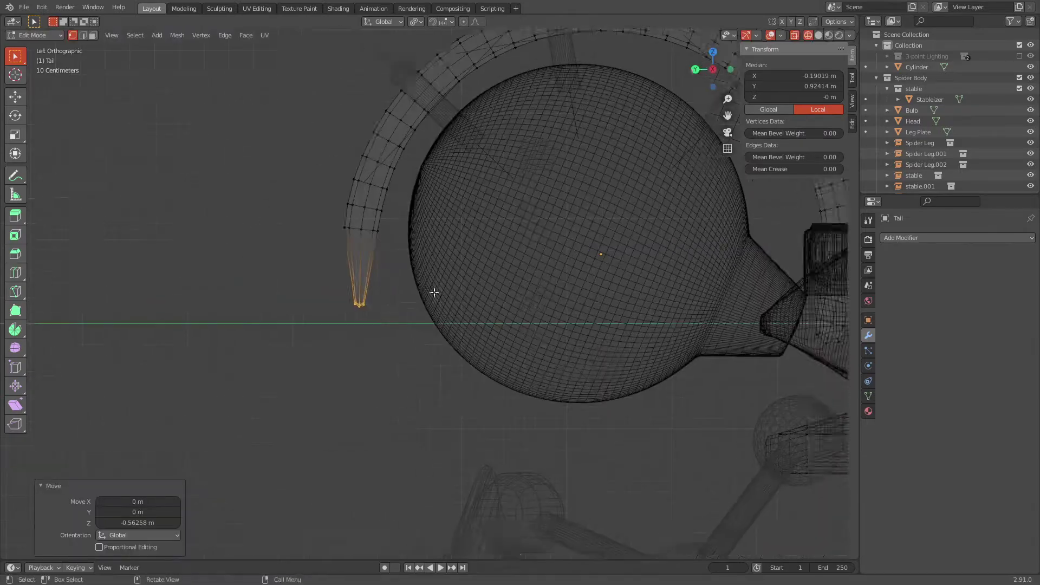
scroll(476, 292, "up", 1)
scroll(460, 276, "up", 2)
middle_click_drag(459, 276, 434, 375, "shift")
key("ctrl+z")
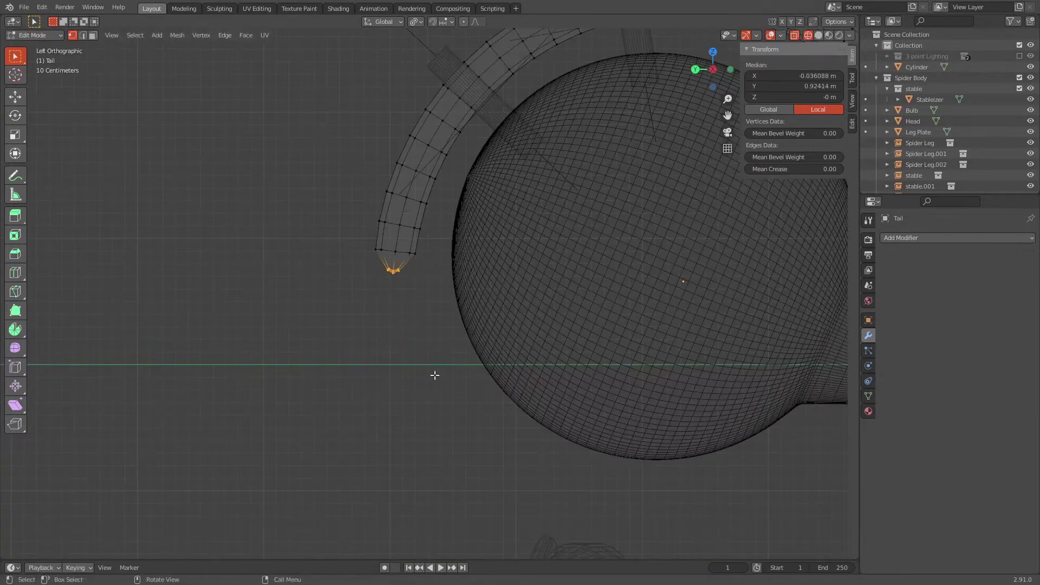
scroll(395, 380, "down", 3)
key("ctrl+z")
scroll(405, 302, "up", 3)
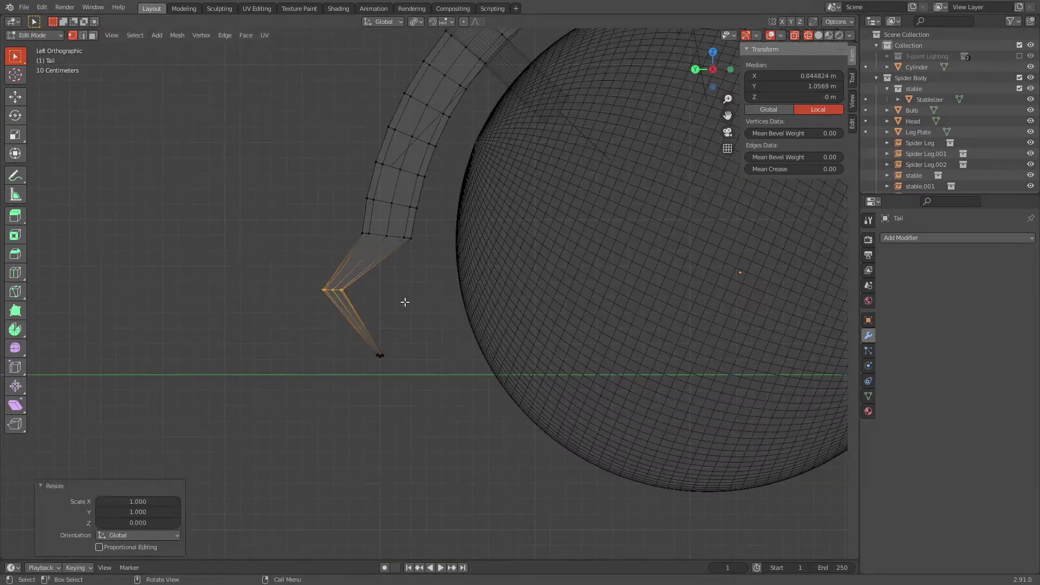
key("ctrl+z")
scroll(413, 397, "down", 3)
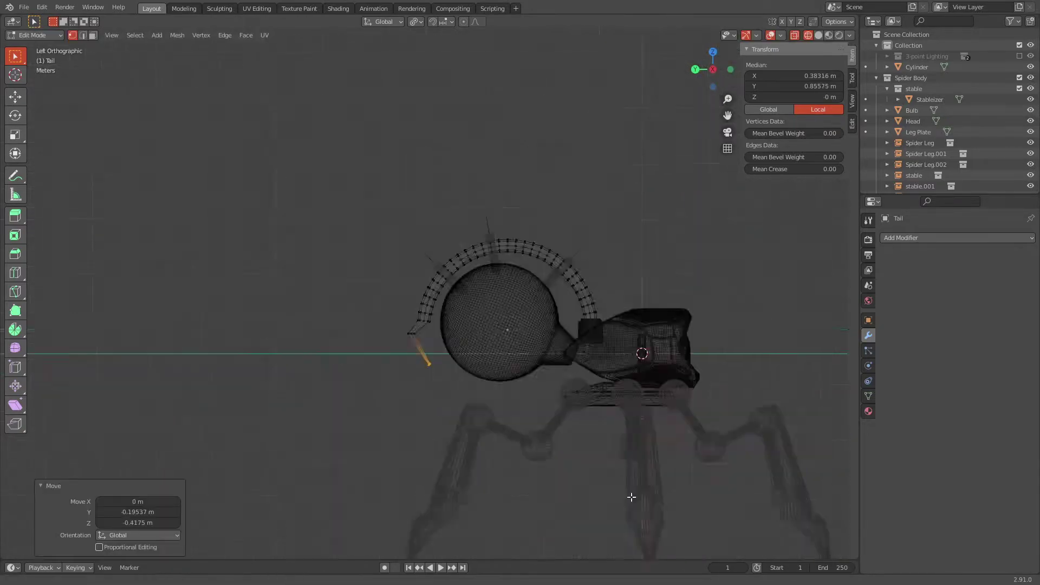
scroll(418, 348, "up", 3)
Step: Add an edge loop near the tail end and smooth the tail with level-2 subdivision
key("ctrl+r")
left_click(596, 286)
key("ctrl+r")
mouse_move(597, 298)
middle_mouse_down()
mouse_move(455, 283)
mouse_move(552, 284)
mouse_move(466, 401)
mouse_move(514, 328)
mouse_move(621, 349)
mouse_move(495, 220)
middle_mouse_up()
key("Tab")
key("shift+z")
key("ctrl+2")
Step: Isolate the Stableizer bolt, add a loop cut along its stem, and view it front-on in wireframe
left_click(495, 220)
key("KP_Divide")
key("Tab")
key("ctrl+r")
left_click(509, 174)
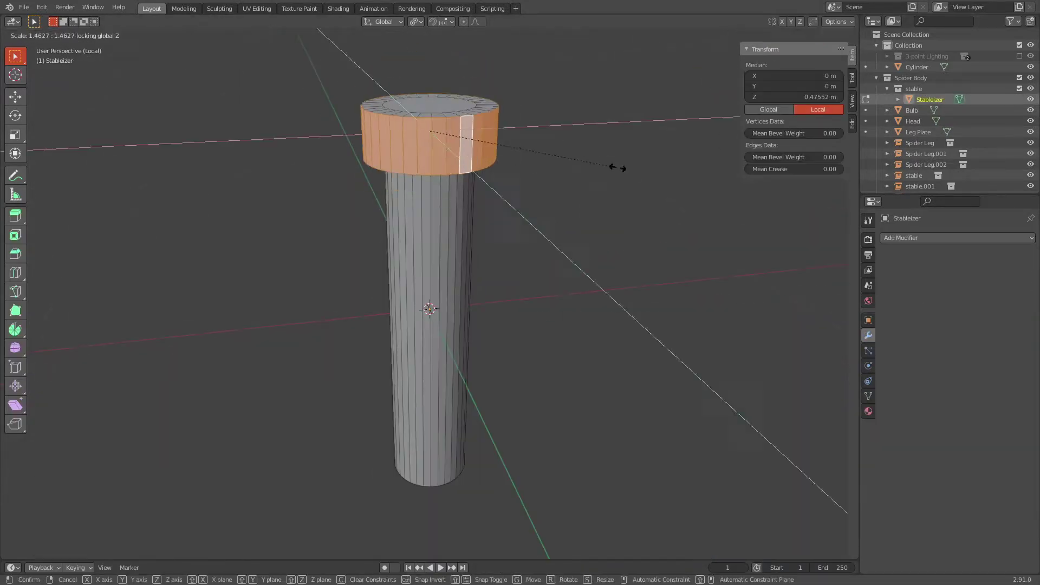
key("shift+z")
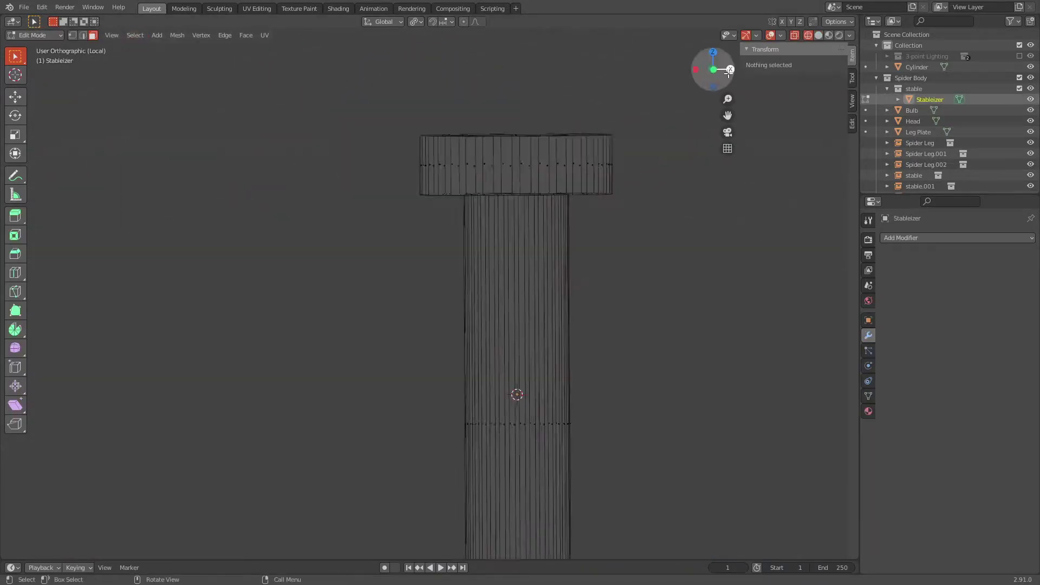
middle_click_drag(450, 151, 594, 338, "alt")
left_click(713, 70)
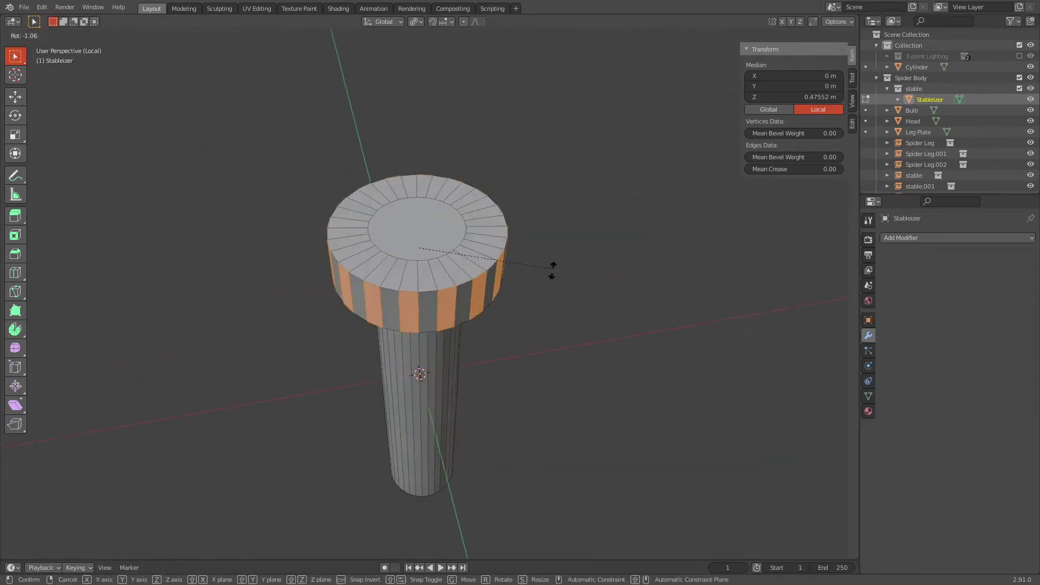
Step: Scale and inset the cap's top face, add loop cuts under the cap, and apply level-1 subdivision
left_click(536, 257)
key("KP_7")
key("i")
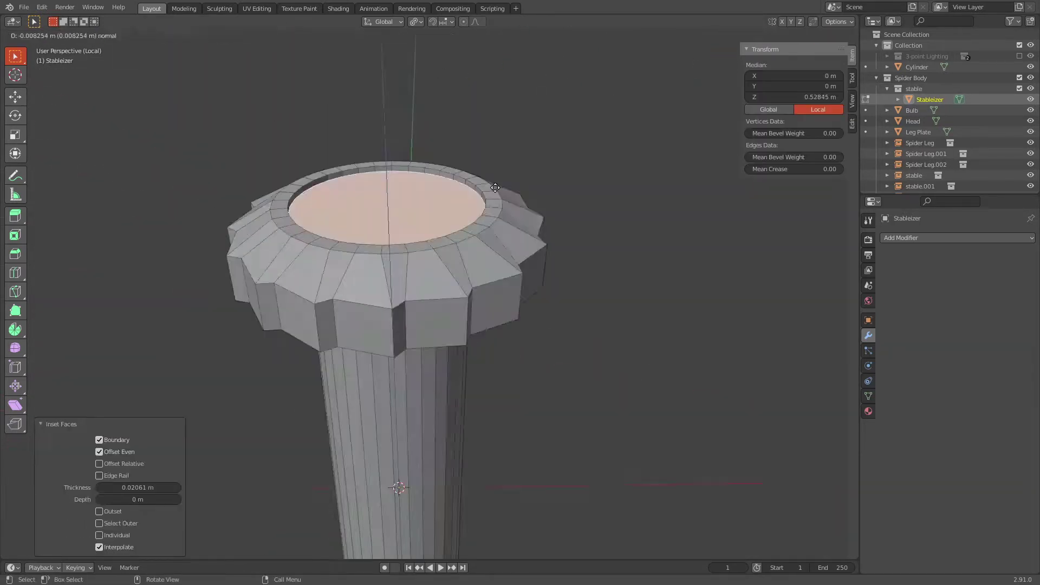
middle_click_drag(557, 330, 507, 285)
key("ctrl+r")
left_click(507, 284)
key("grave")
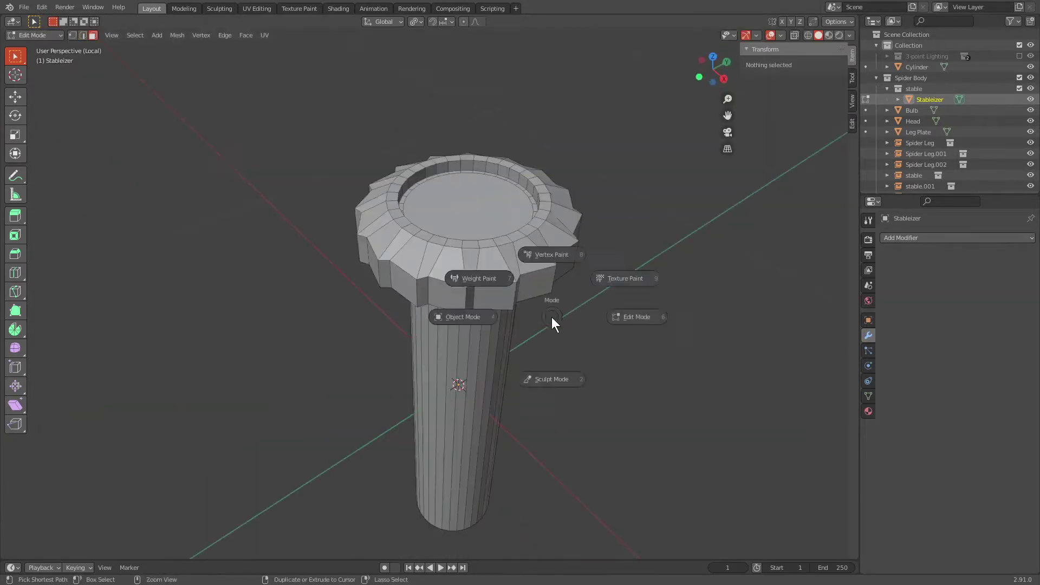
key("ctrl+1")
scroll(483, 151, "up", 5)
key("ctrl+r")
mouse_move(486, 186)
middle_mouse_down()
mouse_move(506, 139)
mouse_move(477, 198)
mouse_move(527, 90)
middle_mouse_up()
left_click(470, 182)
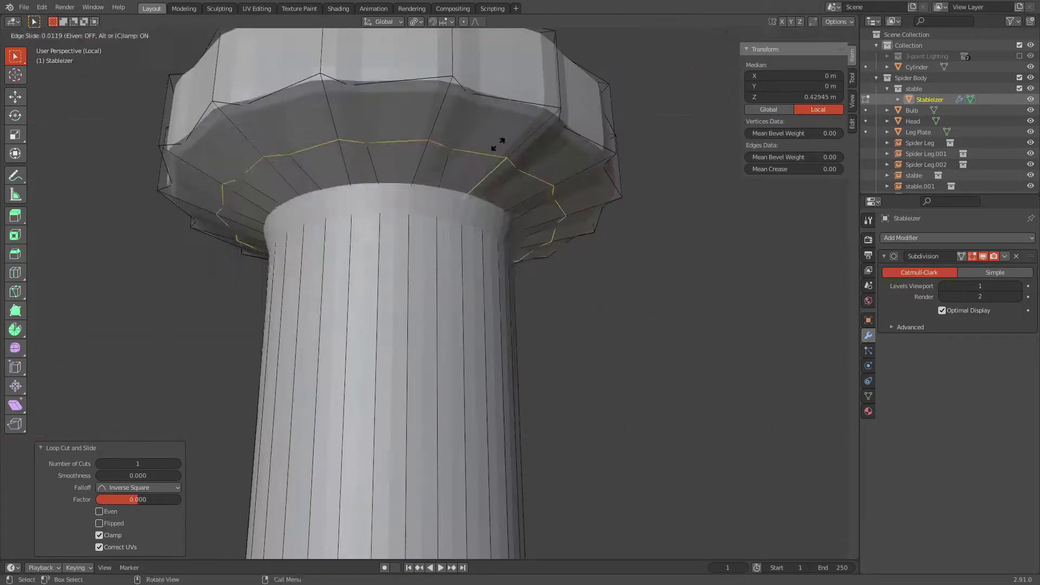
Step: Add a 0.72 m Bevel modifier to the bolt's edges
key("Tab")
scroll(467, 364, "down", 3)
left_click(1005, 257)
mouse_move(704, 325)
middle_mouse_down()
mouse_move(734, 417)
mouse_move(1018, 304)
middle_mouse_up()
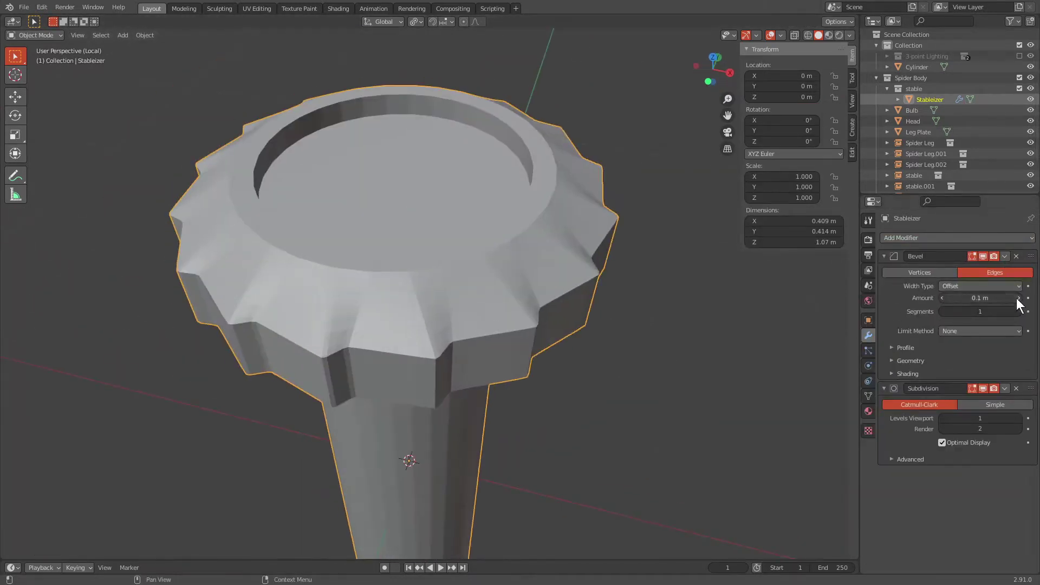
middle_click_drag(704, 347, 492, 338)
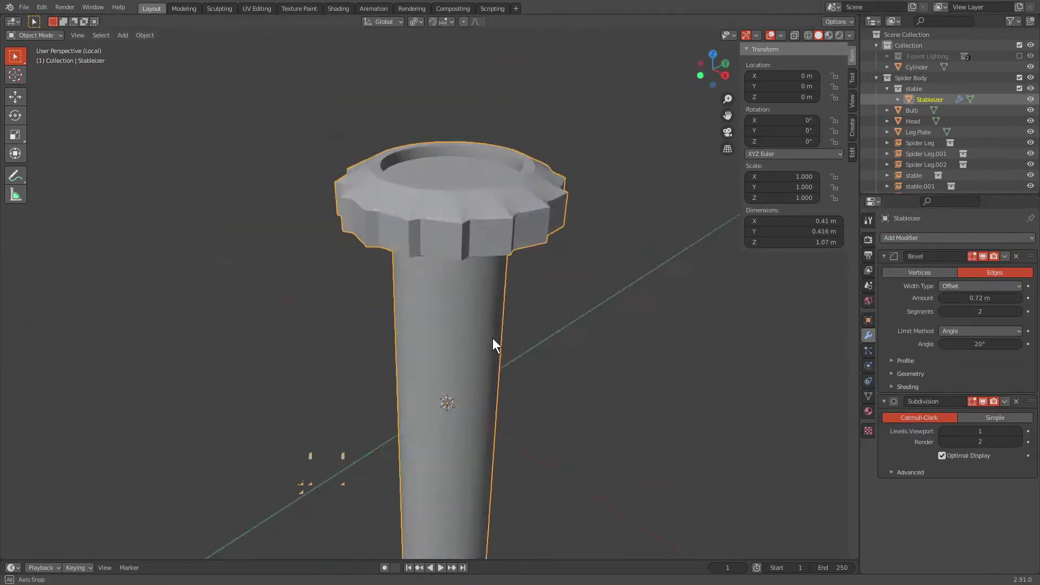
Step: Extrude alternating side faces of the cap into gear teeth, then restore the full spider
key("3")
left_click(479, 301, "alt")
left_click(135, 36)
left_click(162, 142)
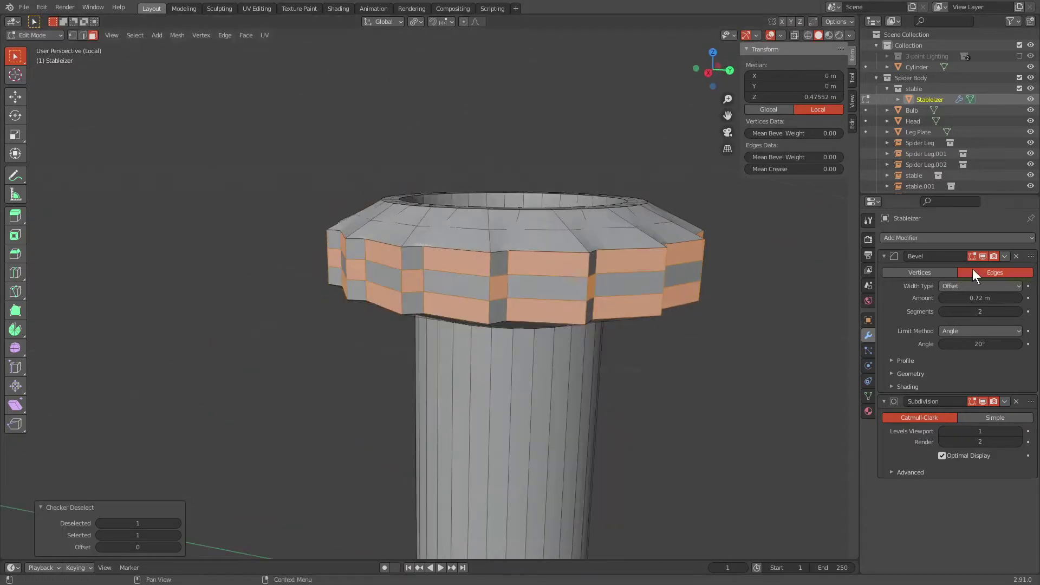
middle_click_drag(650, 379, 626, 390)
key("alt+e")
left_click(754, 352)
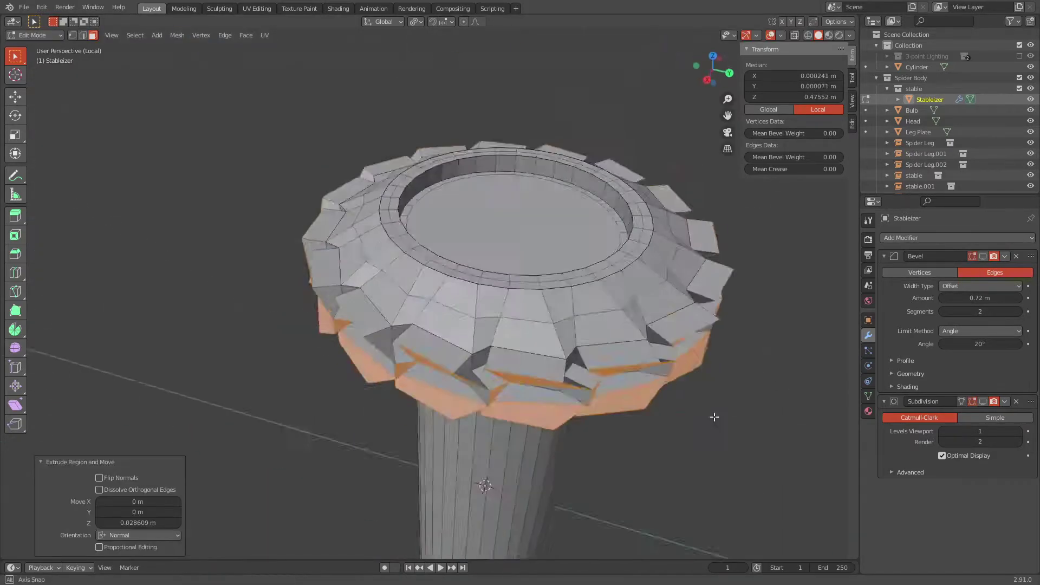
key("alt+a")
mouse_move(713, 353)
middle_mouse_down()
mouse_move(527, 357)
mouse_move(618, 363)
middle_mouse_up()
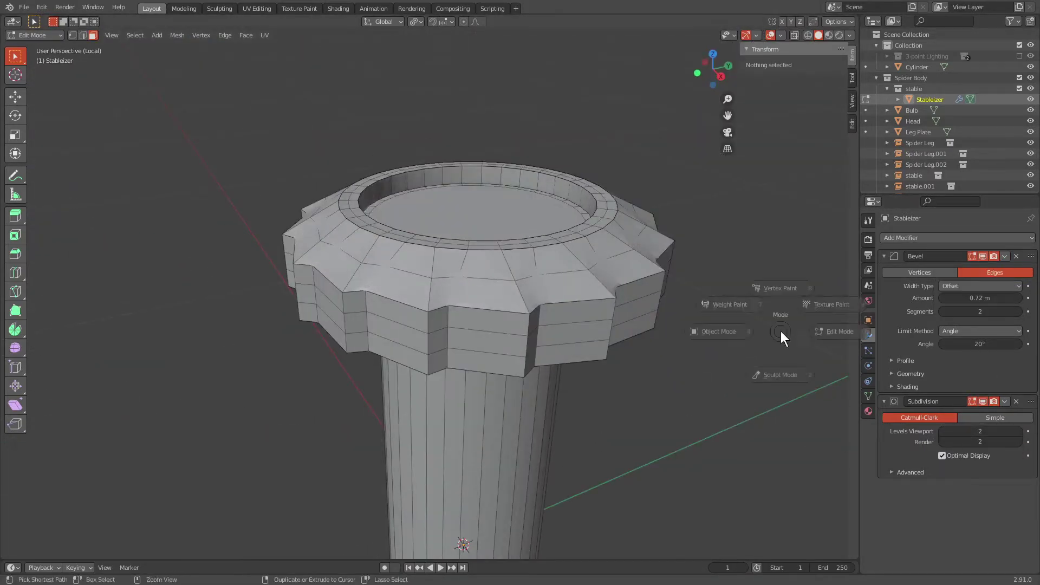
left_click(718, 332)
key("KP_Divide")
Step: Add a UV sphere eye in the head opening with a grid-filled recessed pupil and level-3 subdivision
left_click(444, 239)
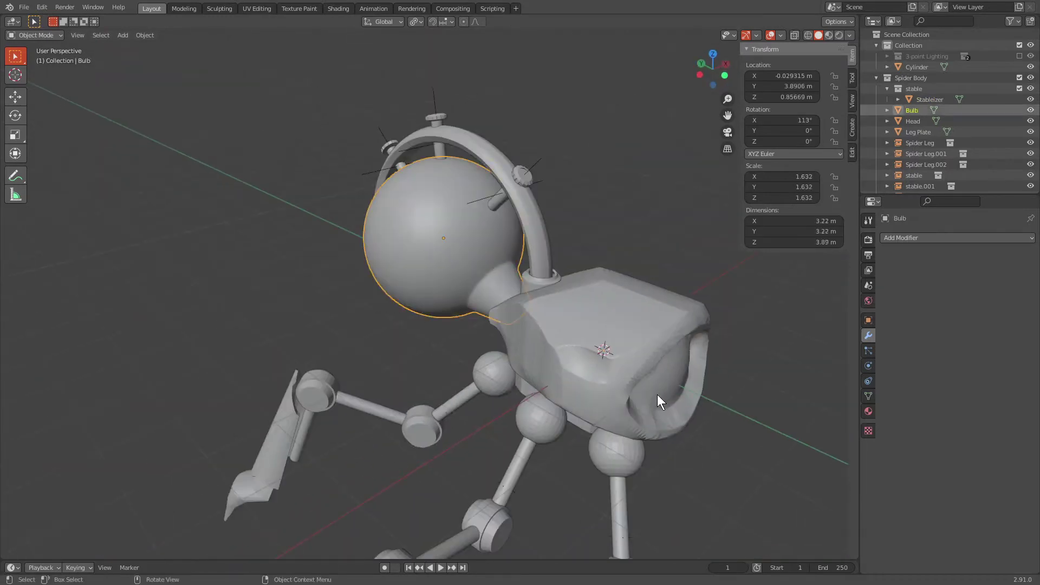
middle_click_drag(658, 394, 665, 326)
key("shift+a")
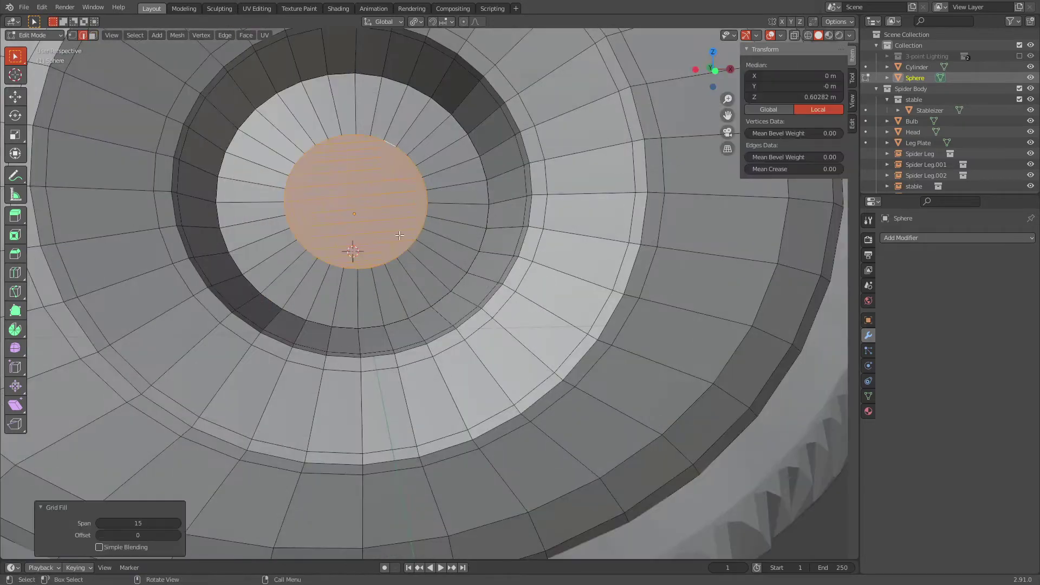
scroll(545, 253, "down", 5)
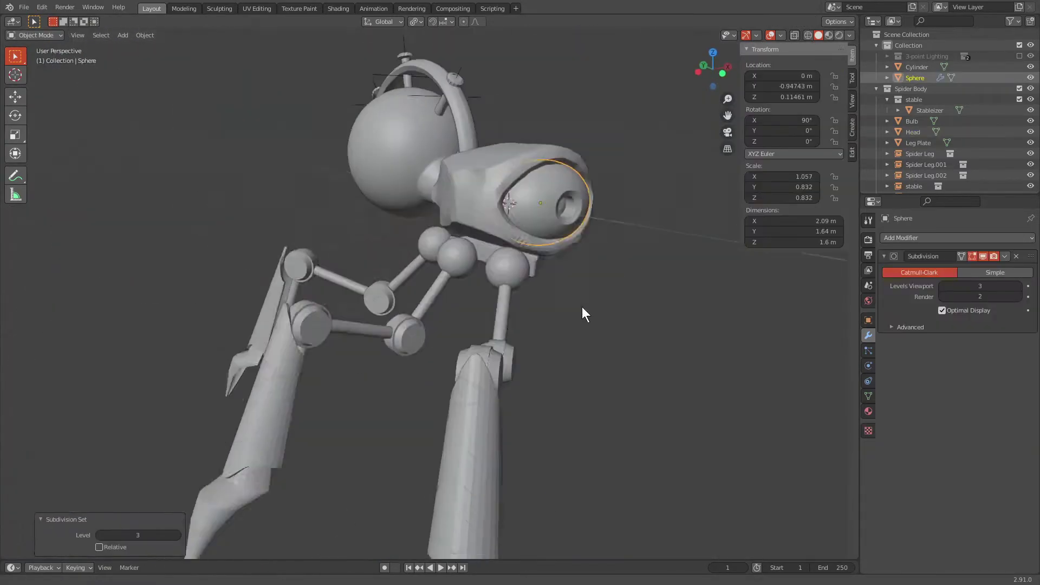
scroll(581, 306, "up", 4)
scroll(554, 275, "down", 5)
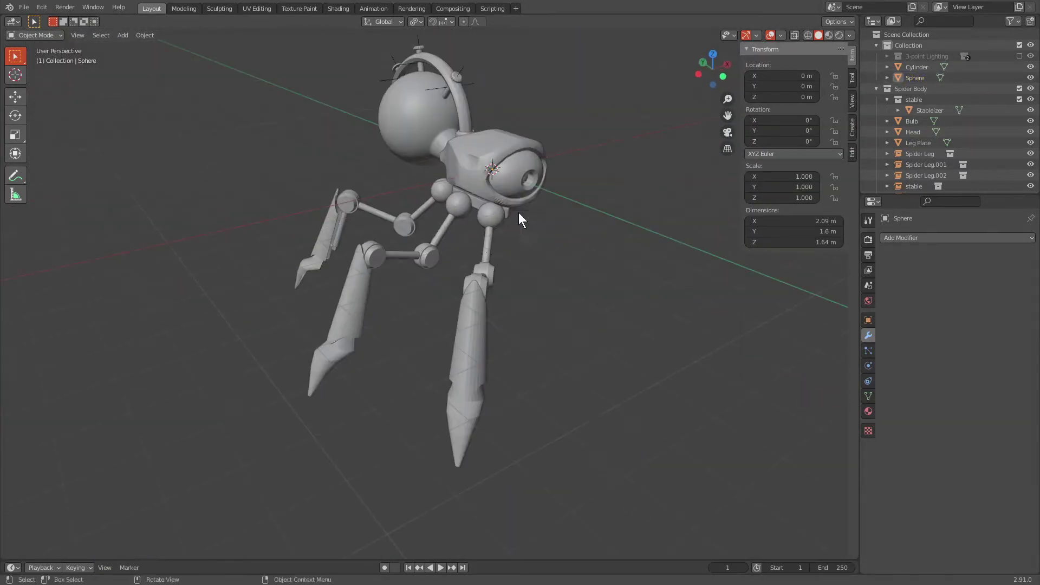
mouse_move(518, 212)
middle_mouse_down()
mouse_move(694, 359)
mouse_move(521, 344)
middle_mouse_up()
Step: Add a cylinder tapered into a cone spike, mirror it across the Head, and position the socket cutter
key("shift+a")
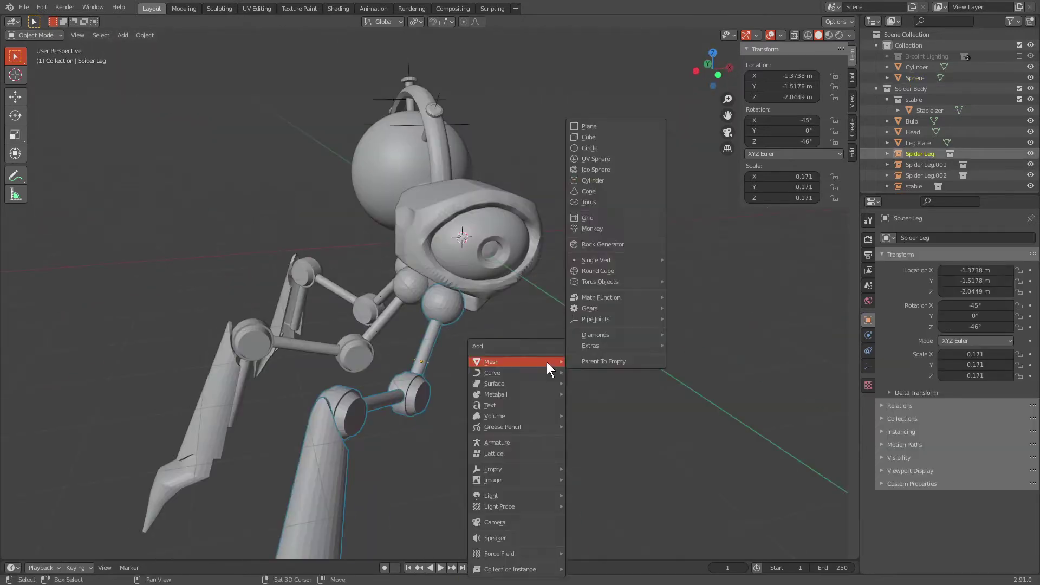
left_click(547, 361)
key("KP_3")
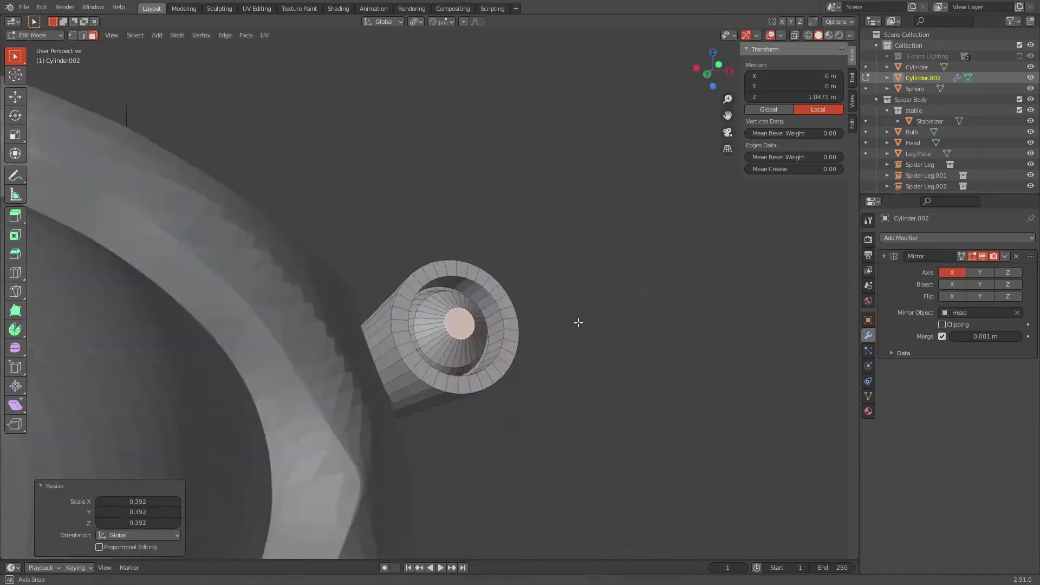
key("x")
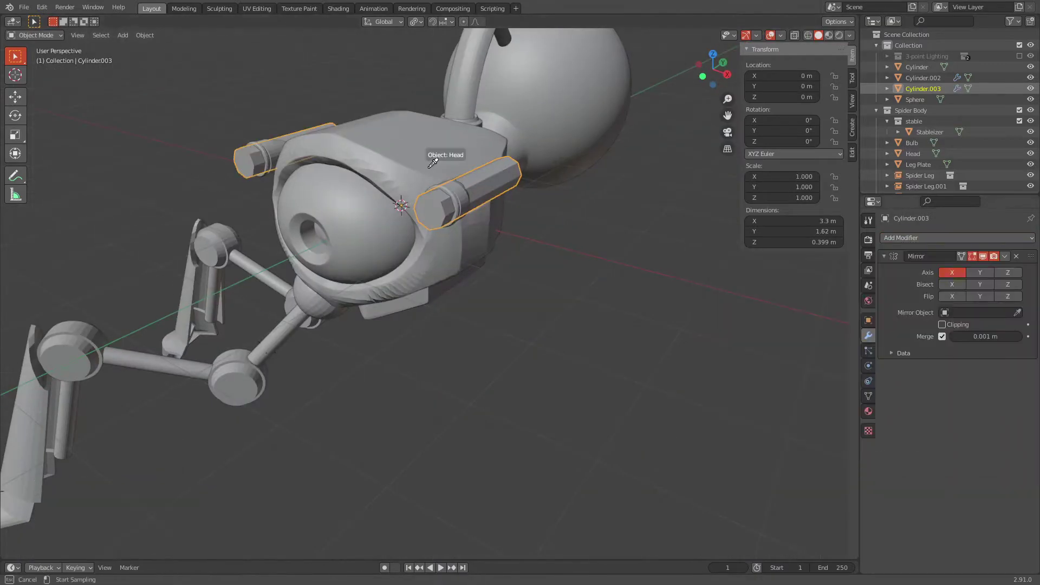
left_click(433, 162)
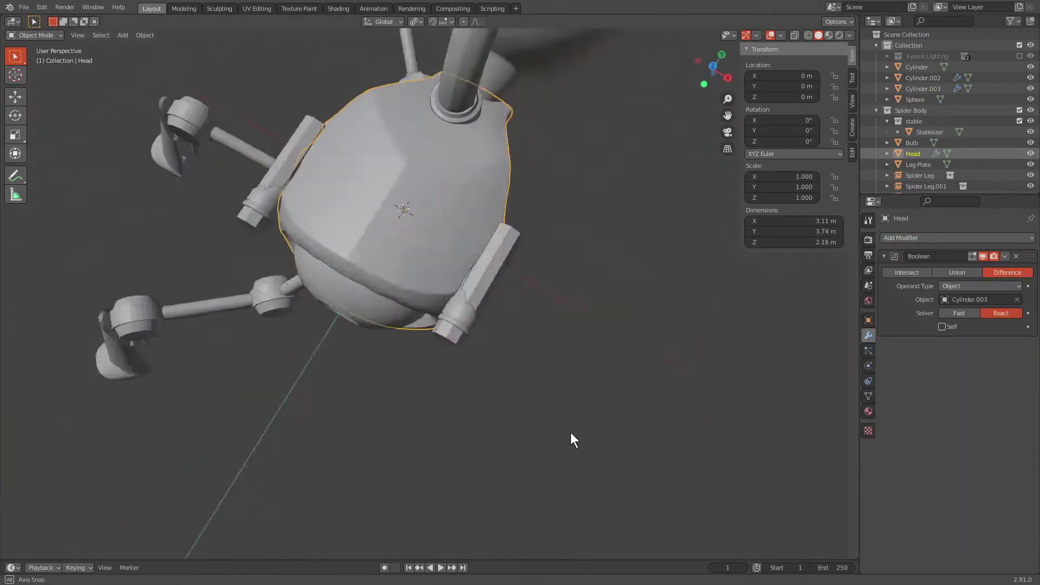
key("g")
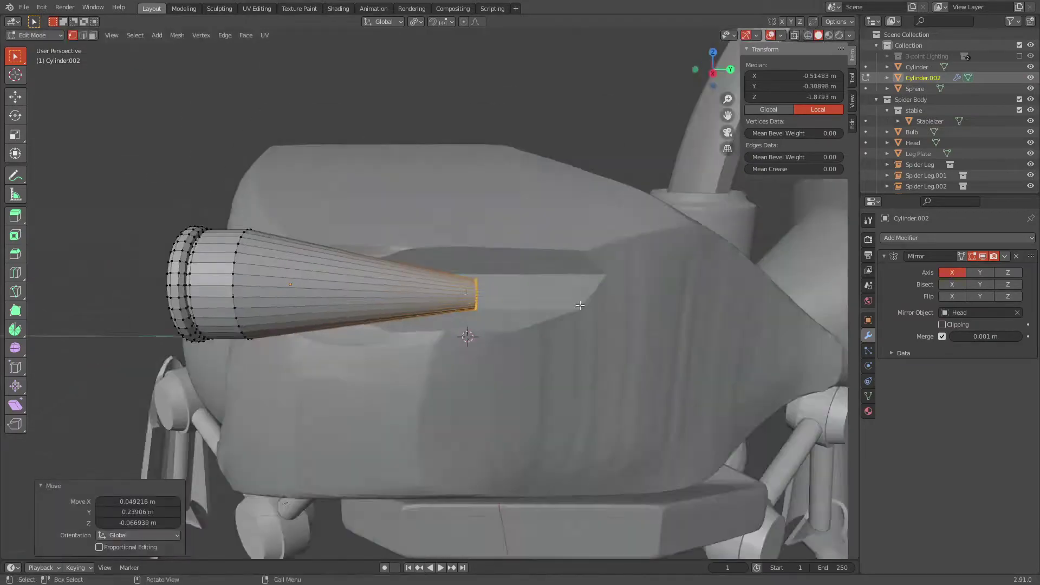
key("r")
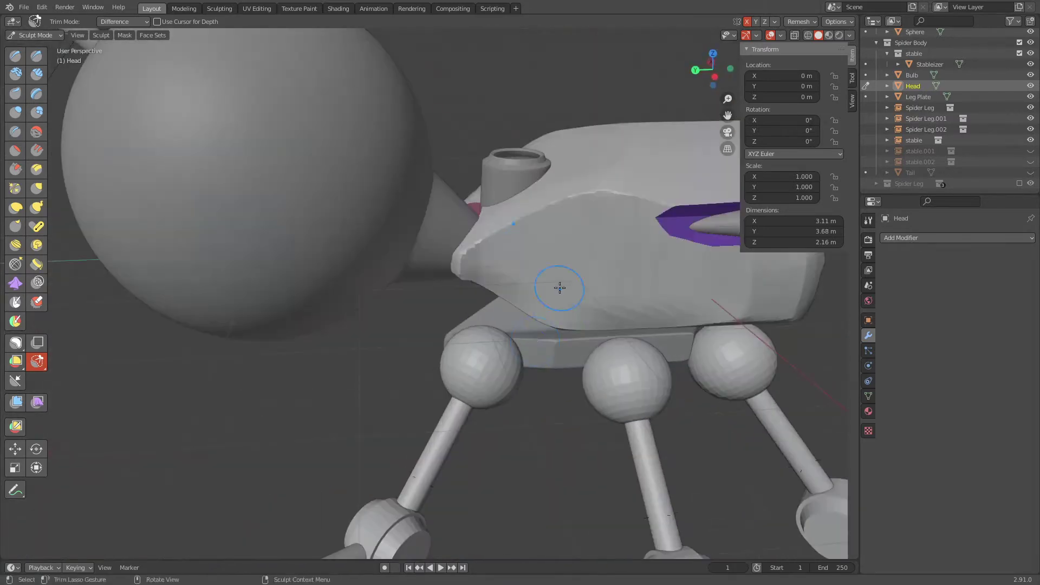
Step: Add a UV sphere in local Edit Mode and select the faces around its top pole for the dome
left_click(596, 349)
key("Tab")
key("KP_Divide")
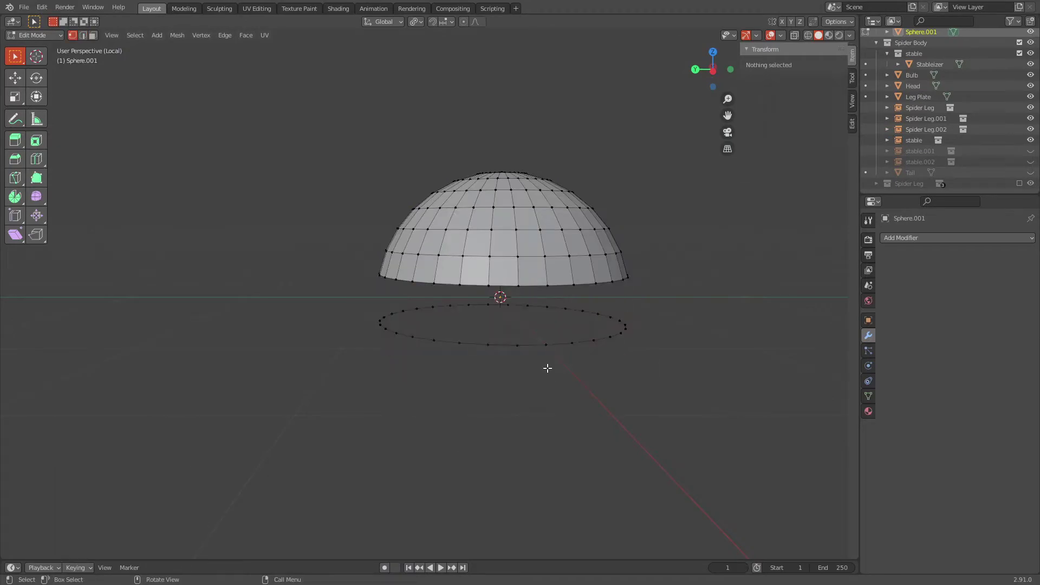
middle_click_drag(552, 341, 522, 227)
key("3")
key("c")
left_click(522, 209)
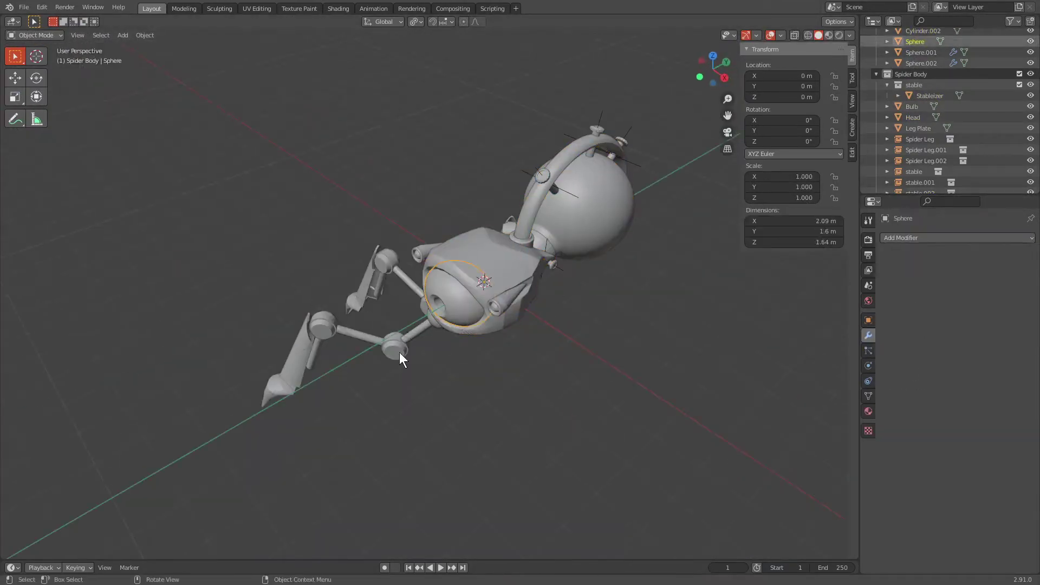
middle_click_drag(399, 352, 613, 338)
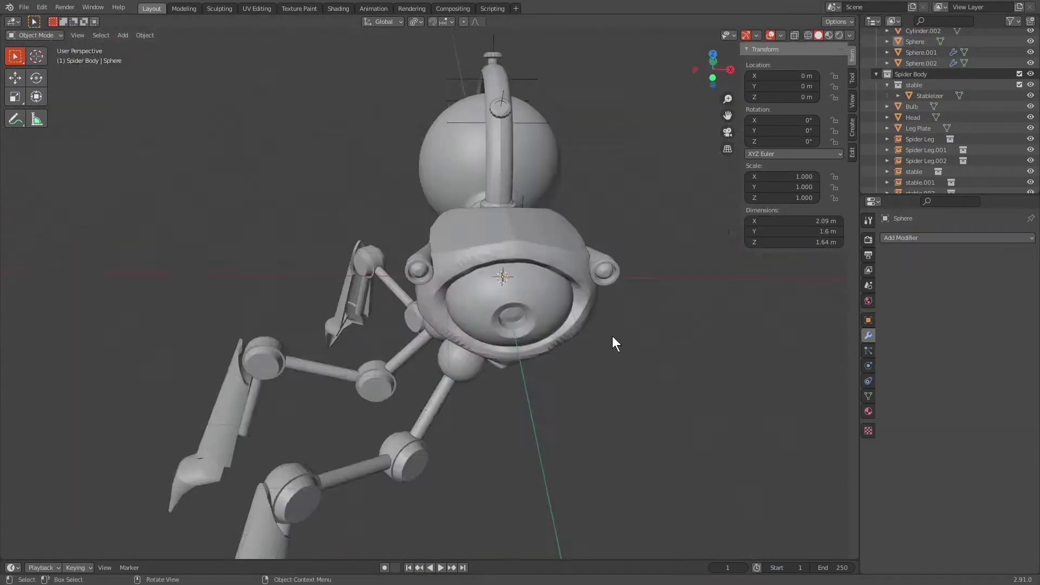
key("Tab")
scroll(656, 263, "up", 5)
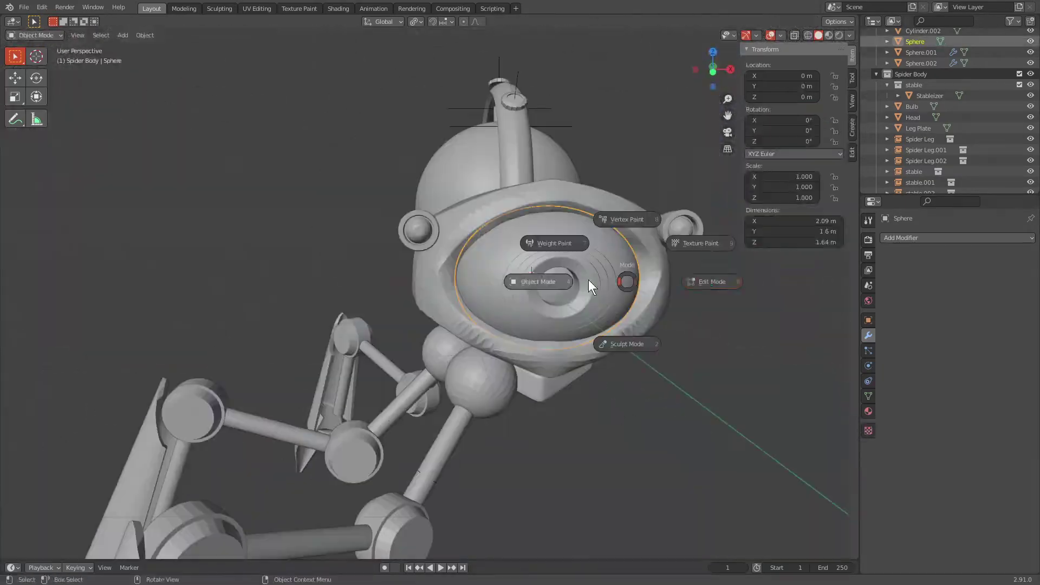
left_click(405, 238, "alt")
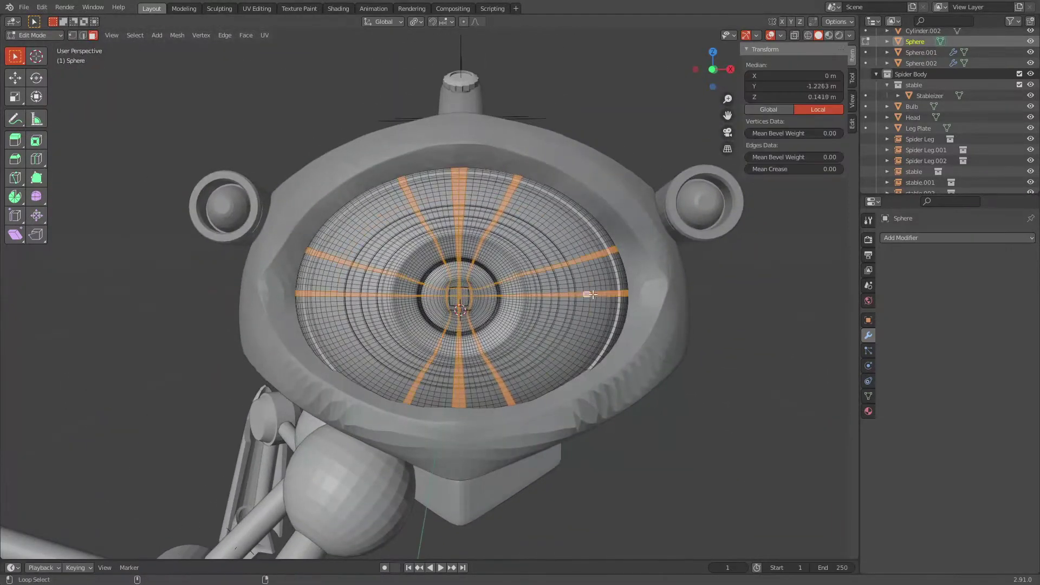
Step: Inset the selected edge rings on the eye sphere
middle_click_drag(504, 388, 653, 325)
key("i")
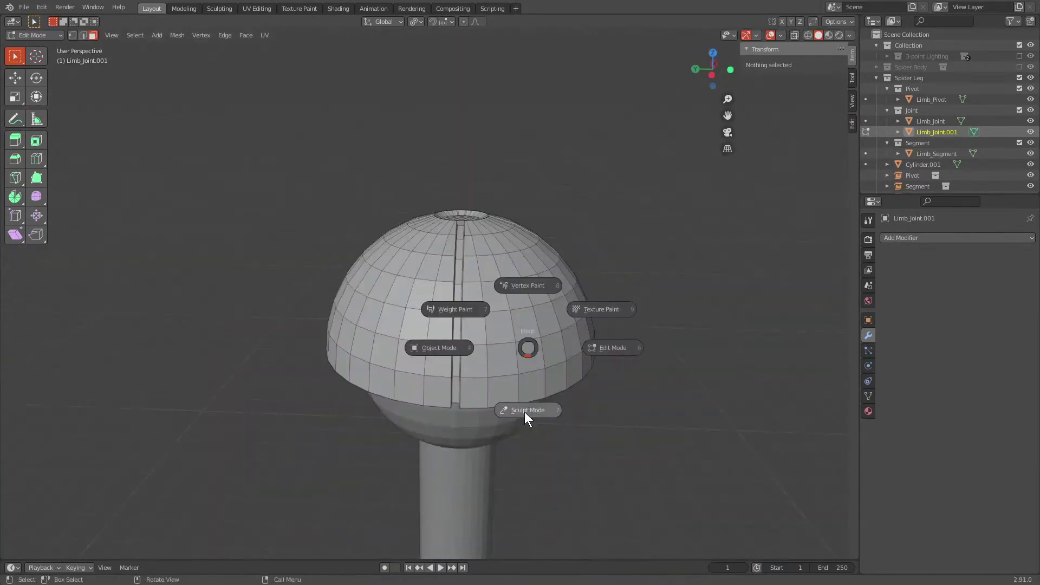
Step: Limit the joint cap's bevel to Angle 30° and add an edge loop near the rim
left_click(944, 355)
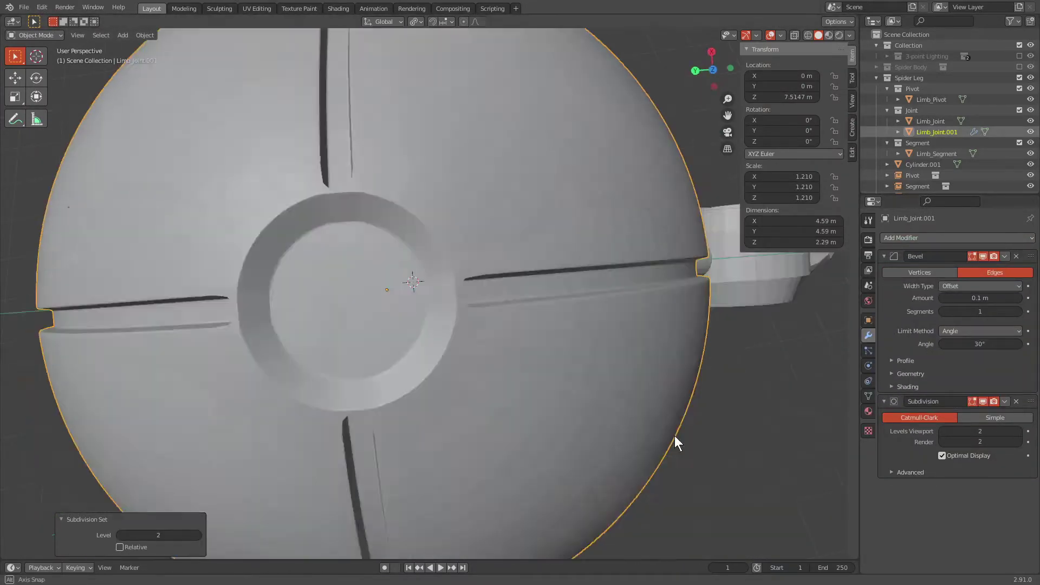
middle_click_drag(674, 435, 559, 506)
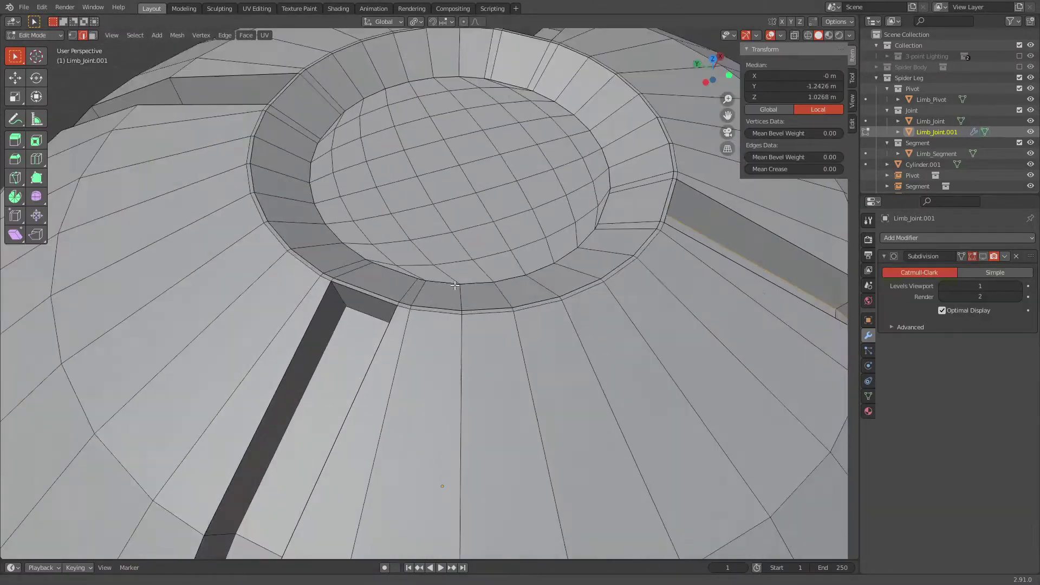
key("ctrl+r")
left_click(455, 285)
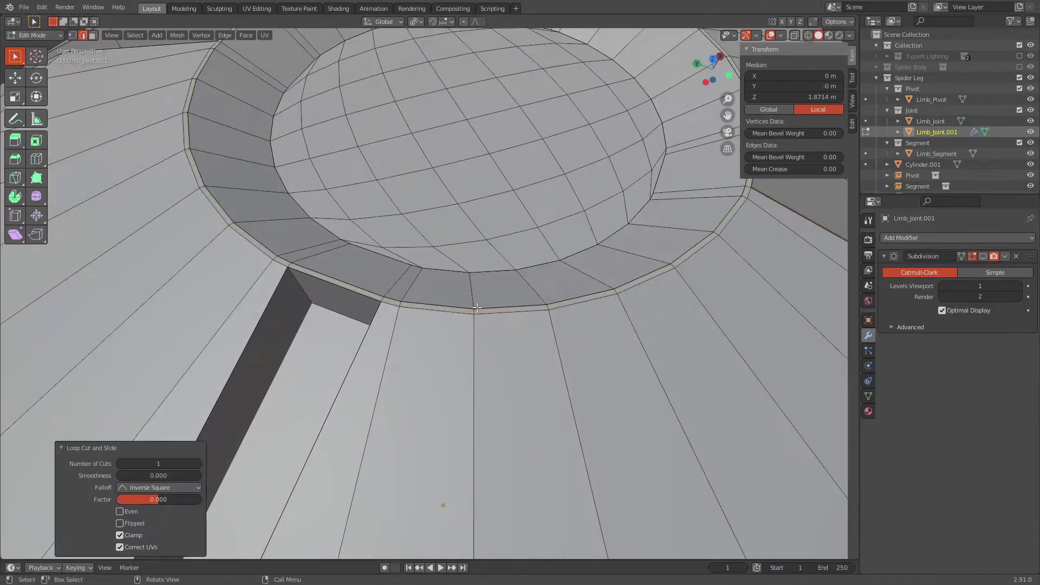
scroll(455, 285, "down", 3)
mouse_move(455, 286)
middle_mouse_down()
mouse_move(606, 233)
mouse_move(598, 301)
middle_mouse_up()
scroll(606, 233, "down", 4)
Step: Leave the joint cap and edit the Cylinder.001 leg blade with all connected geometry selected
key("ctrl+Tab")
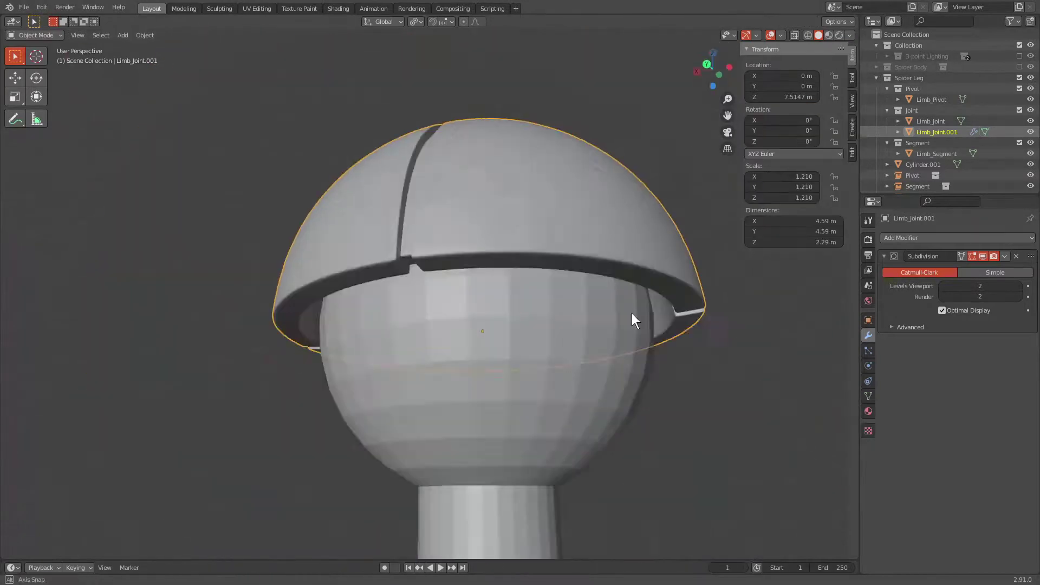
scroll(639, 338, "down", 4)
middle_click_drag(640, 338, 588, 225)
left_click(587, 245)
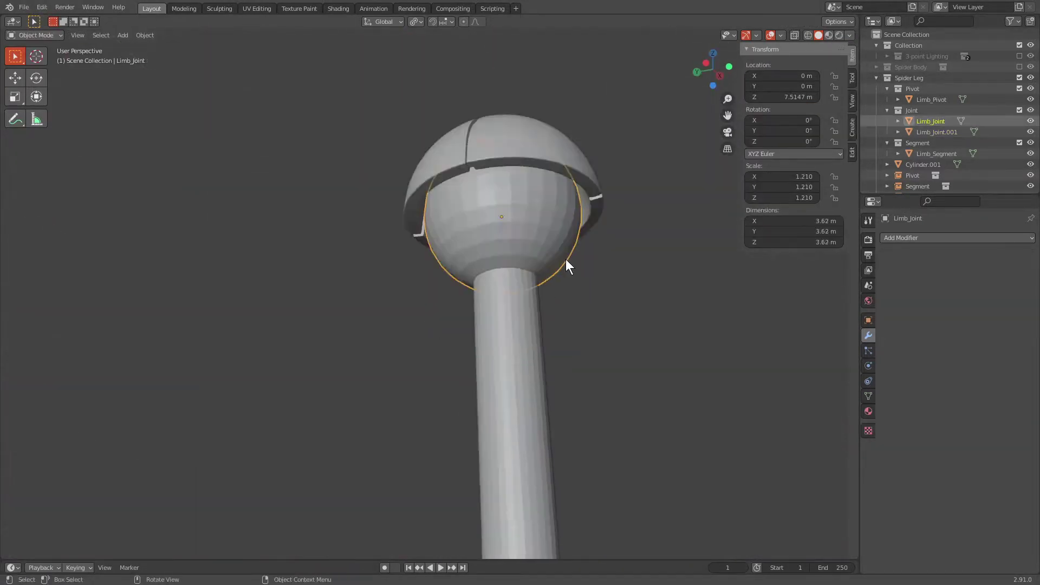
scroll(565, 259, "down", 4)
scroll(655, 302, "up", 4)
key("Tab")
key("ctrl+l")
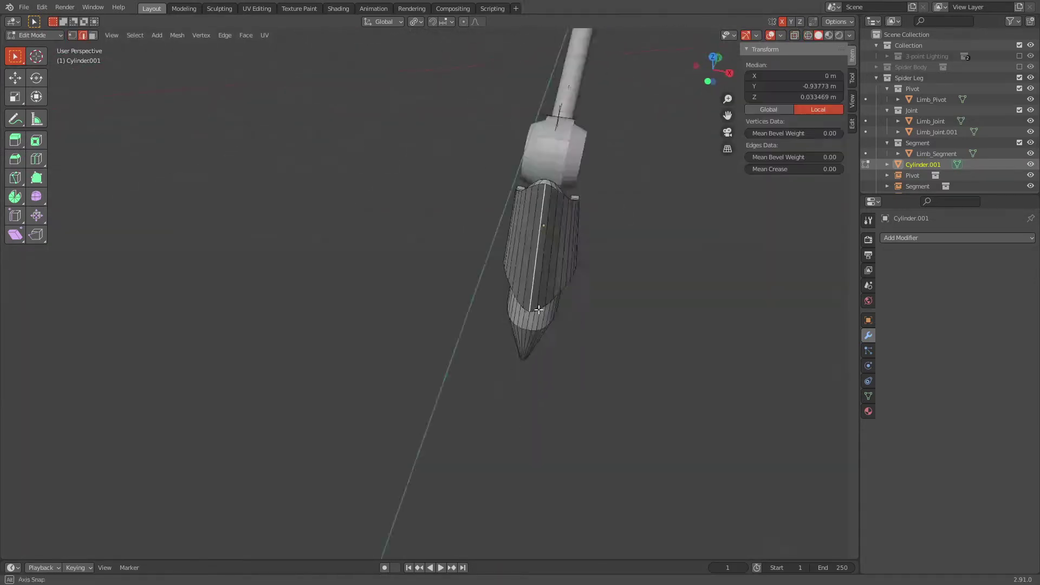
Step: Crease the blade's lengthwise edge loop and dissolve the extra edge loops
middle_click_drag(513, 258, 485, 330)
left_click(485, 330, "alt")
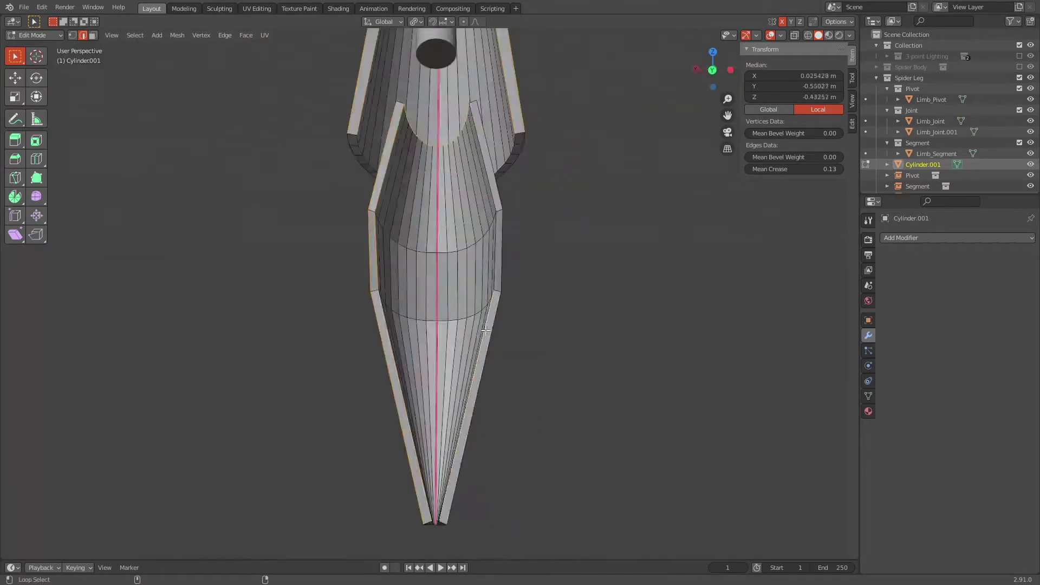
left_click(605, 320)
middle_click_drag(605, 320, 592, 314)
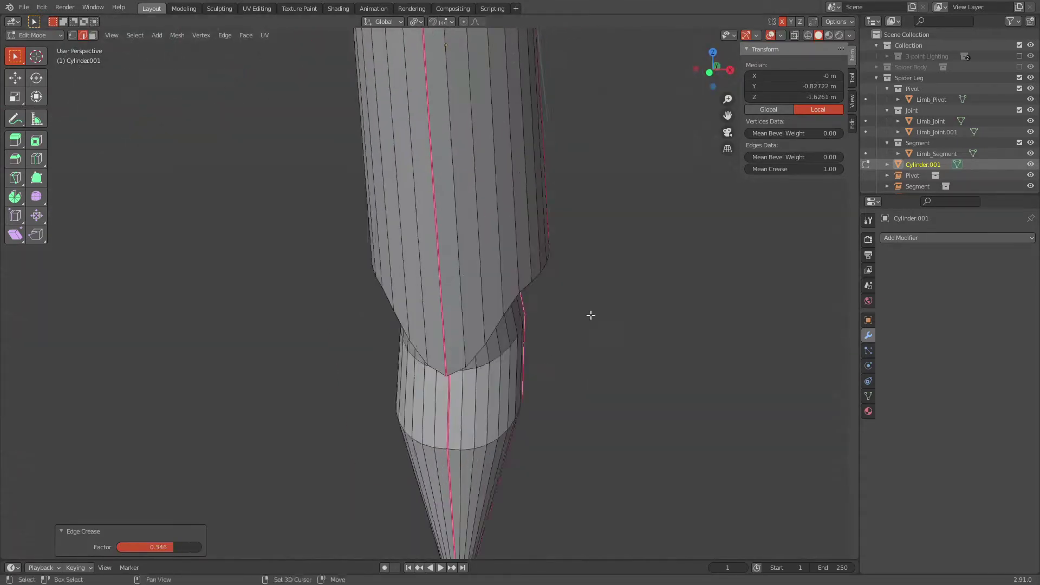
left_click(531, 420, "alt")
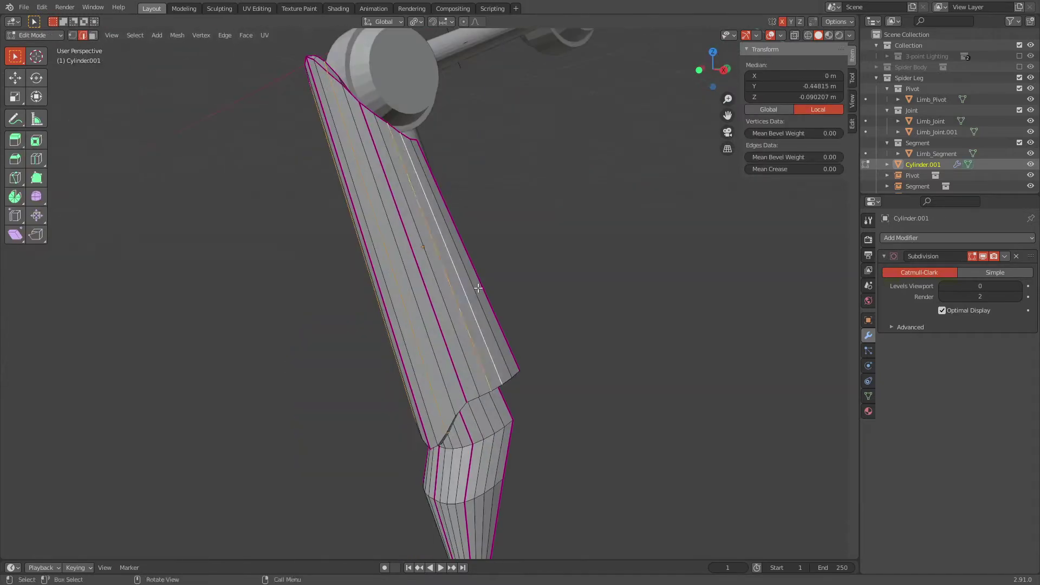
middle_click_drag(348, 461, 608, 392)
key("ctrl+x")
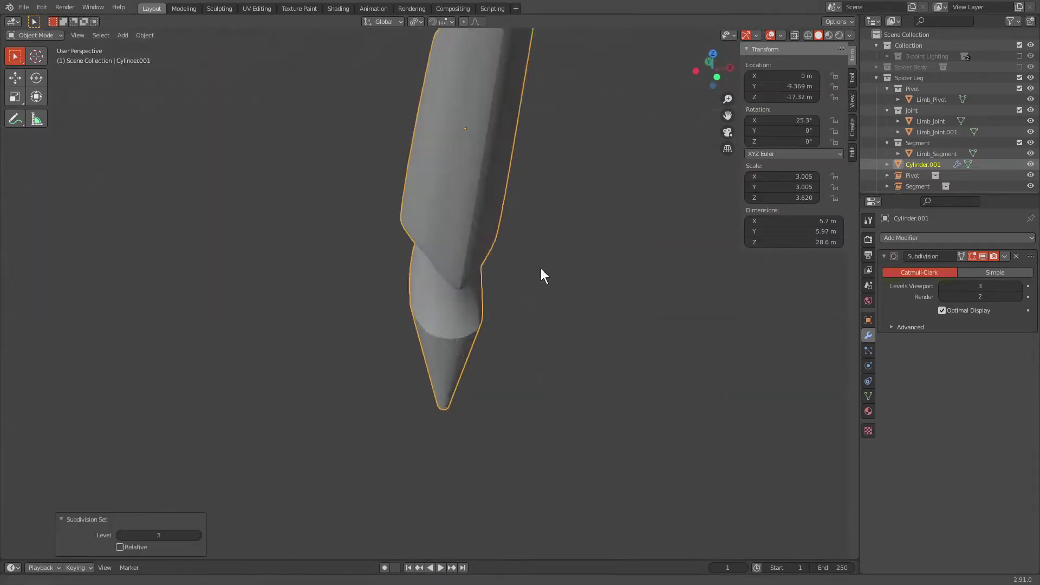
key("ctrl+0")
key("Tab")
Step: Give the blade level-3 smooth subdivision and crease the edges at its bend
mouse_move(543, 276)
middle_mouse_down()
mouse_move(379, 352)
mouse_move(250, 365)
mouse_move(407, 343)
mouse_move(506, 348)
mouse_move(506, 411)
middle_mouse_up()
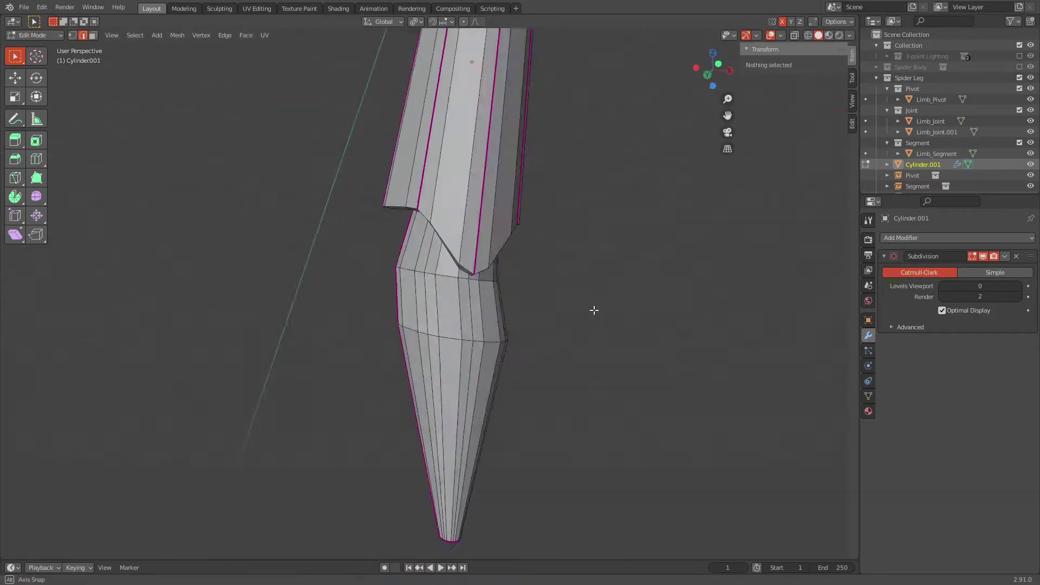
key("Tab")
key("ctrl+3")
key("Tab")
mouse_move(403, 252)
middle_mouse_down()
mouse_move(561, 301)
mouse_move(538, 232)
middle_mouse_up()
key("Tab")
key("shift+e")
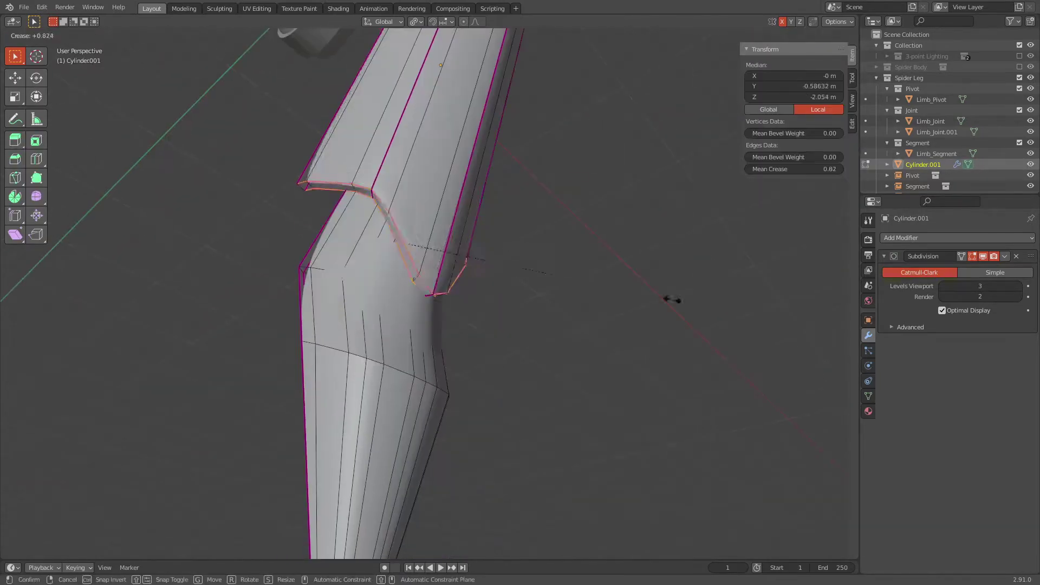
scroll(567, 295, "down", 4)
mouse_move(671, 397)
middle_mouse_down()
mouse_move(648, 298)
mouse_move(687, 416)
middle_mouse_up()
key("Tab")
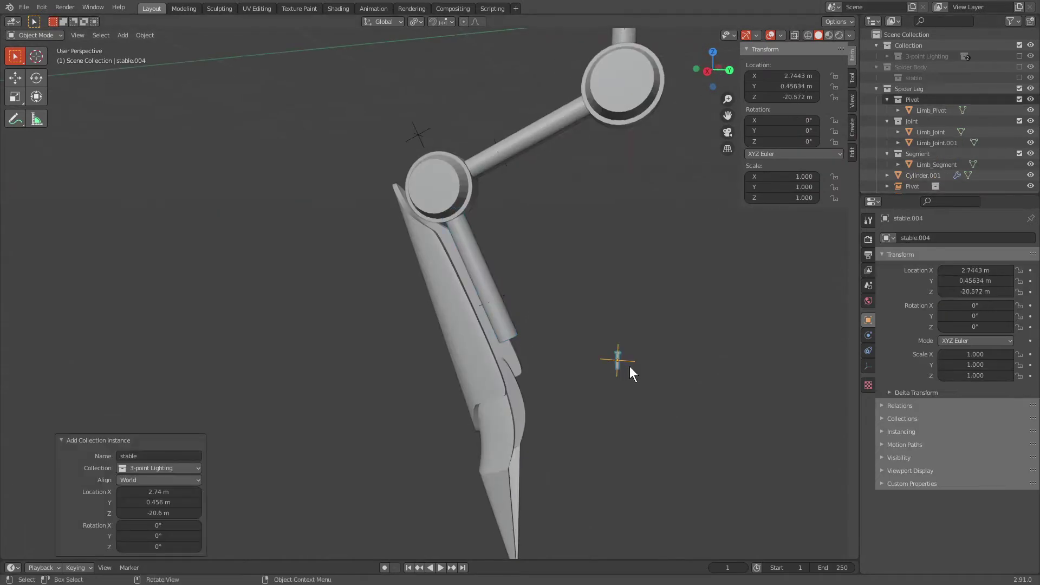
Step: Enlarge and stretch the bolt, then tilt it about X by -62.6° to match the armor
scroll(879, 74, "down", 3)
key("s")
left_click(786, 355)
key("s")
key("z")
key("Return")
key("KP_3")
key("r")
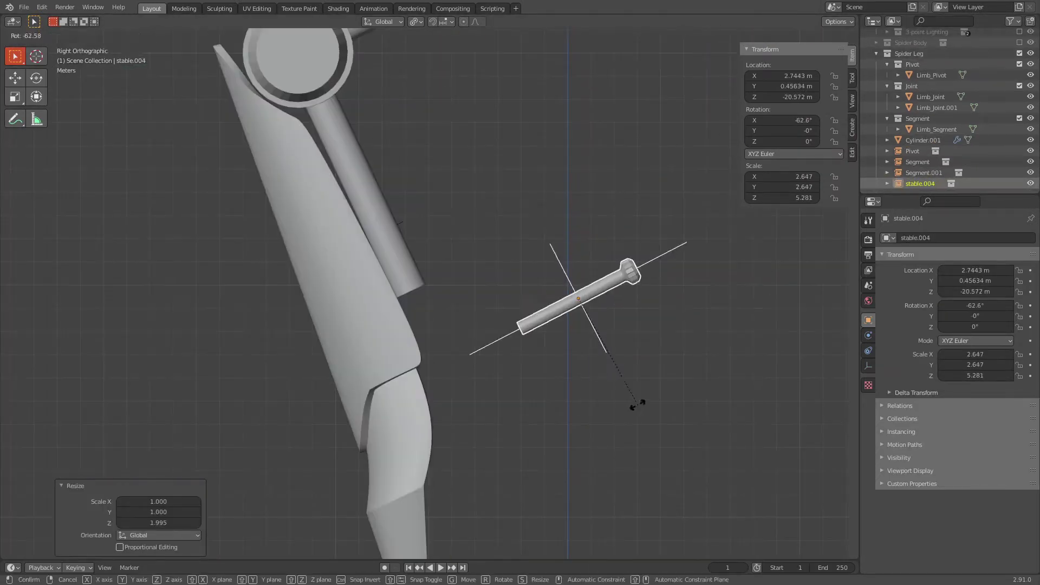
mouse_move(609, 291)
middle_mouse_down()
mouse_move(576, 336)
mouse_move(562, 332)
middle_mouse_up()
Step: Duplicate the bolt into further copies placed along the leg strut
key("KP_3")
key("shift+d")
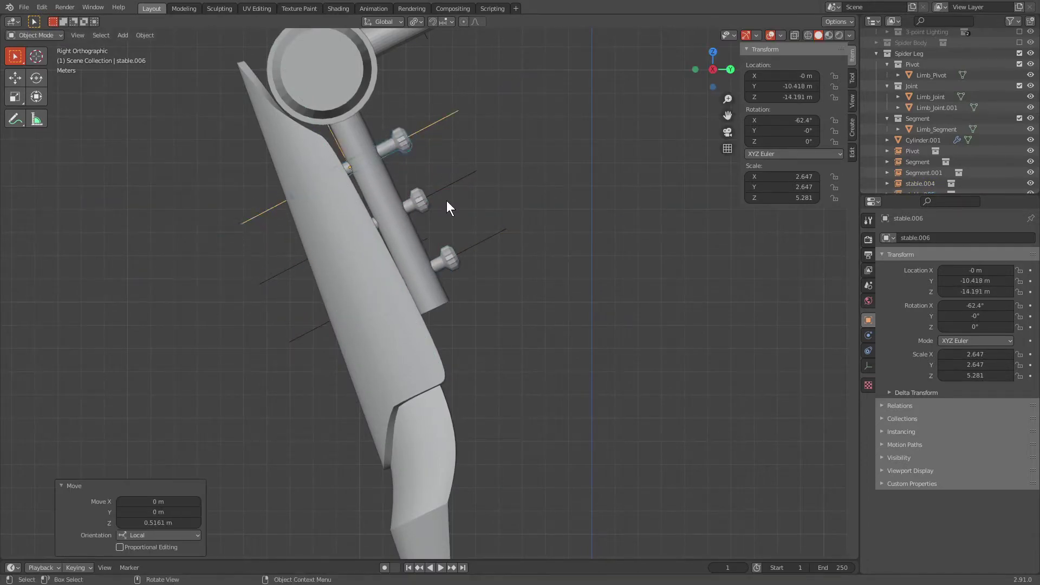
mouse_move(550, 333)
middle_mouse_down()
mouse_move(692, 368)
mouse_move(673, 345)
middle_mouse_up()
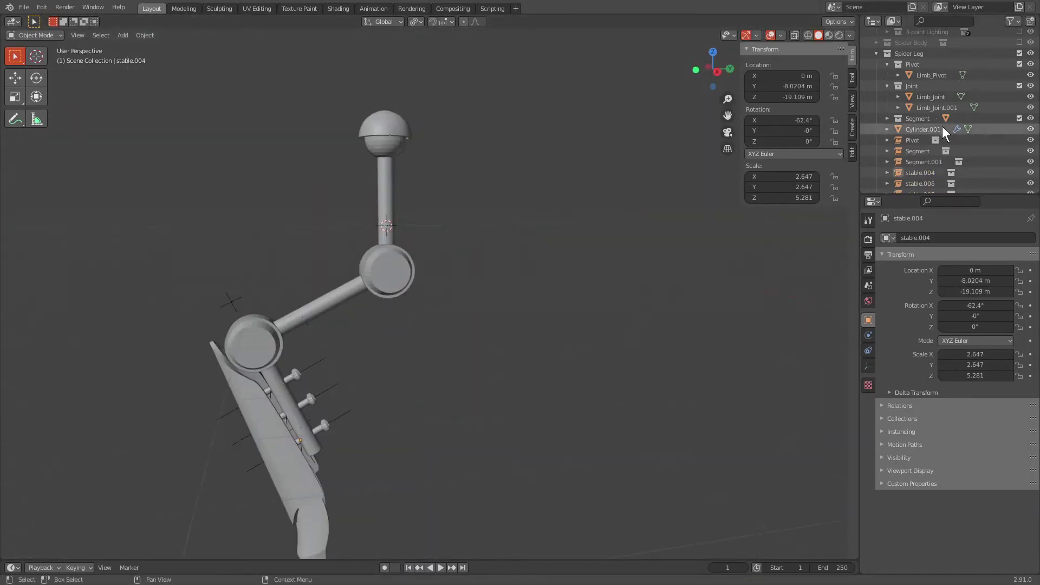
mouse_move(456, 333)
middle_mouse_down()
mouse_move(633, 268)
mouse_move(678, 408)
middle_mouse_up()
scroll(631, 376, "up", 5)
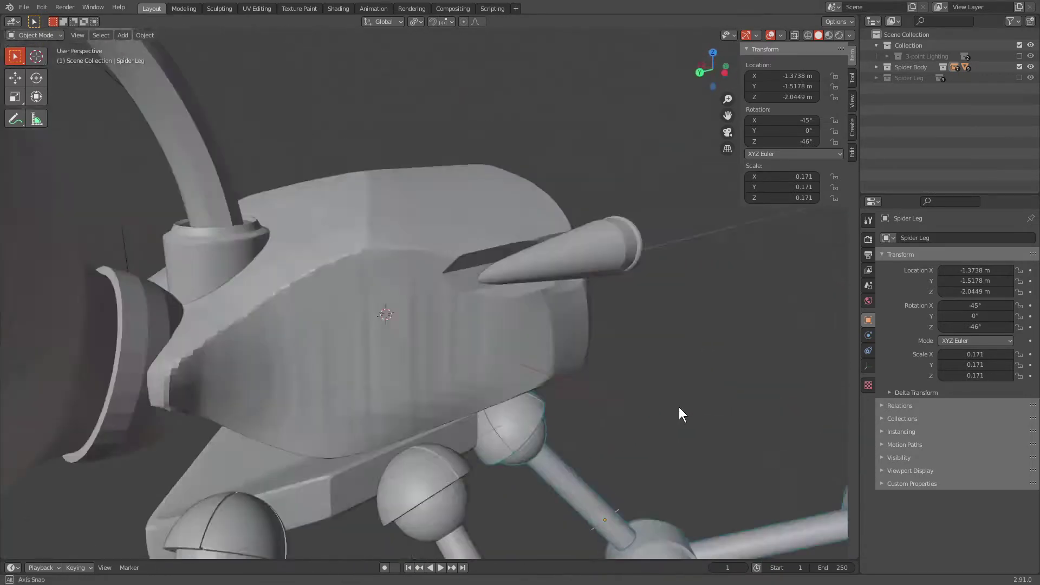
Step: Add a cylinder at the body, rotated 90° about X and scaled down to headlight size
key("shift+a")
left_click(698, 184)
key("r")
key("x")
key("9")
key("0")
key("Return")
key("s")
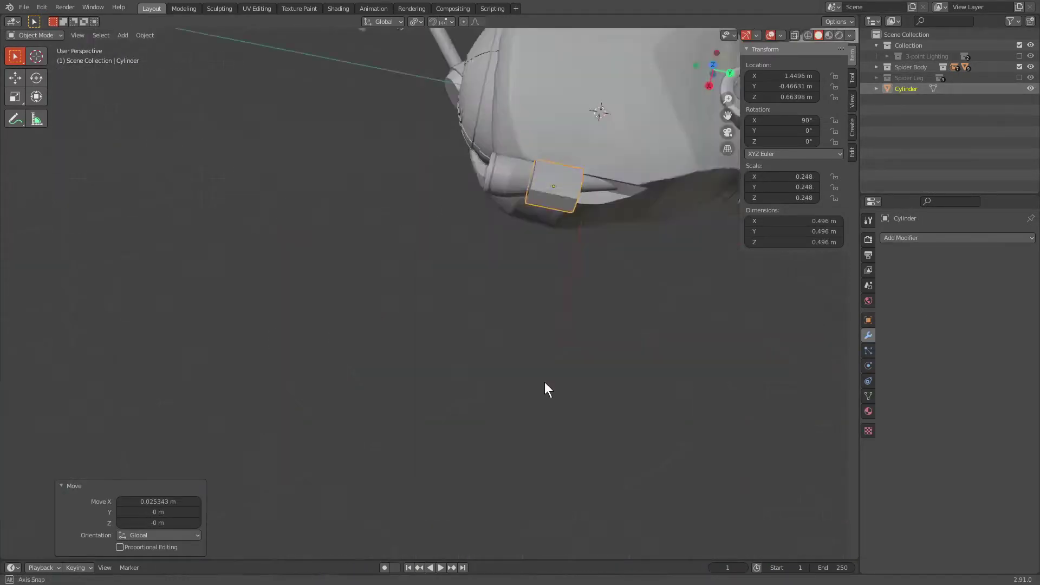
middle_click_drag(746, 347, 591, 346)
Step: Extrude the cylinder's end face and taper it
key("Tab")
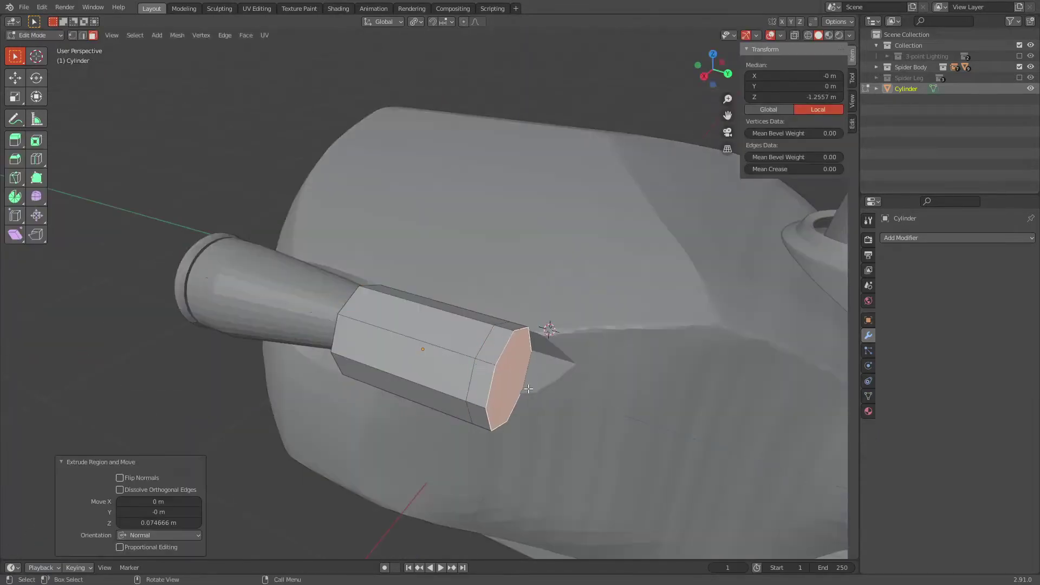
key("e")
key("KP_7")
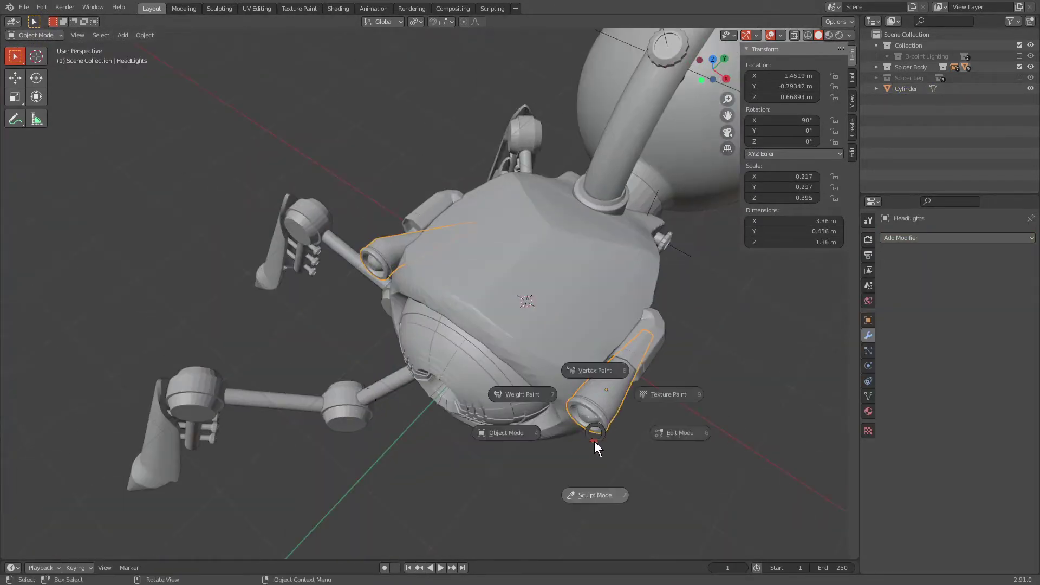
Step: Switch to Sculpt Mode to start reshaping the Head's eye rim
left_click(594, 441)
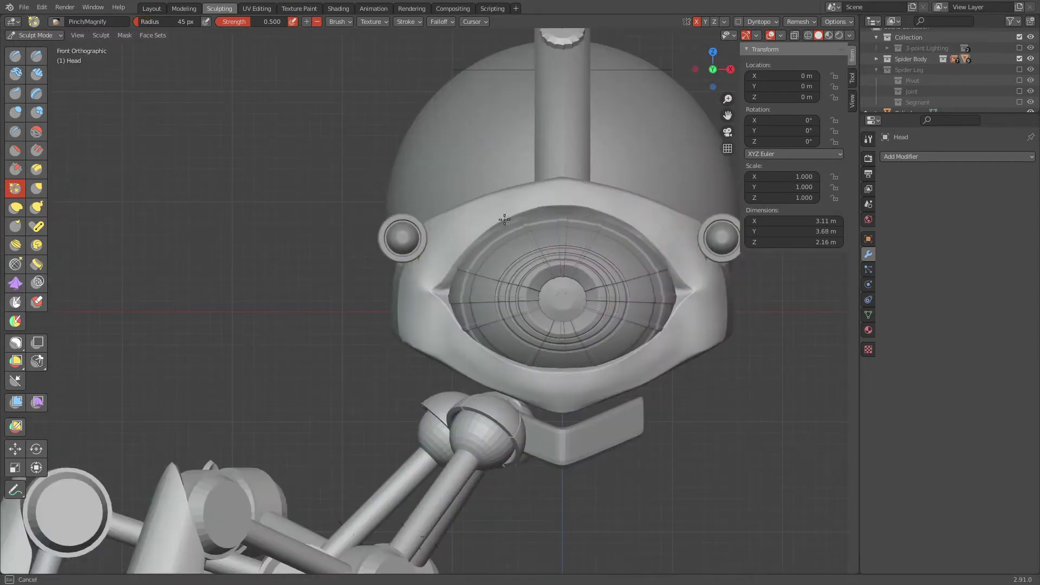
Step: Pull and scrape the head's side with Grab and Scrape brushes in front orthographic view
key("g")
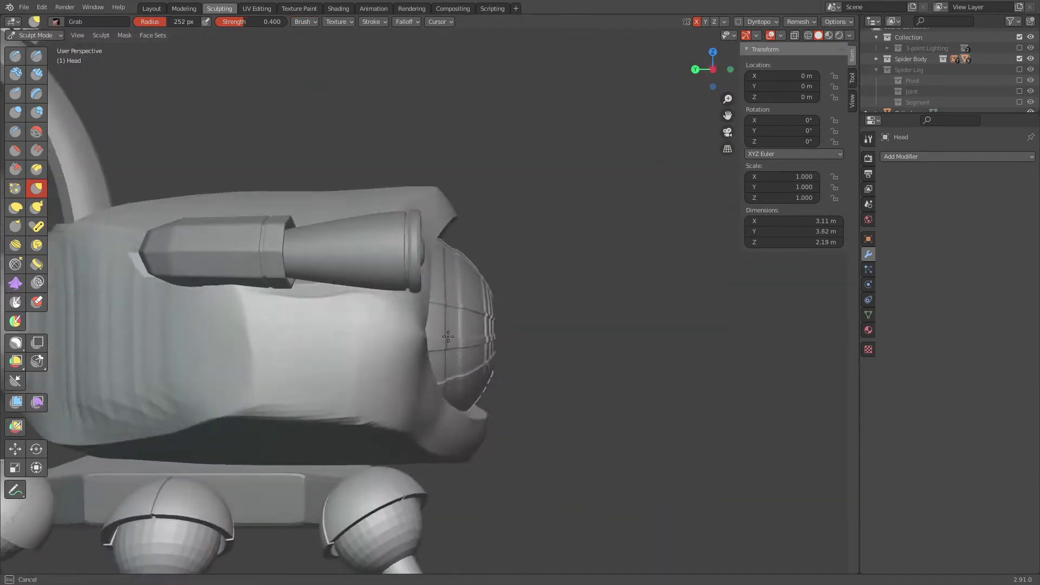
middle_click_drag(612, 375, 495, 422)
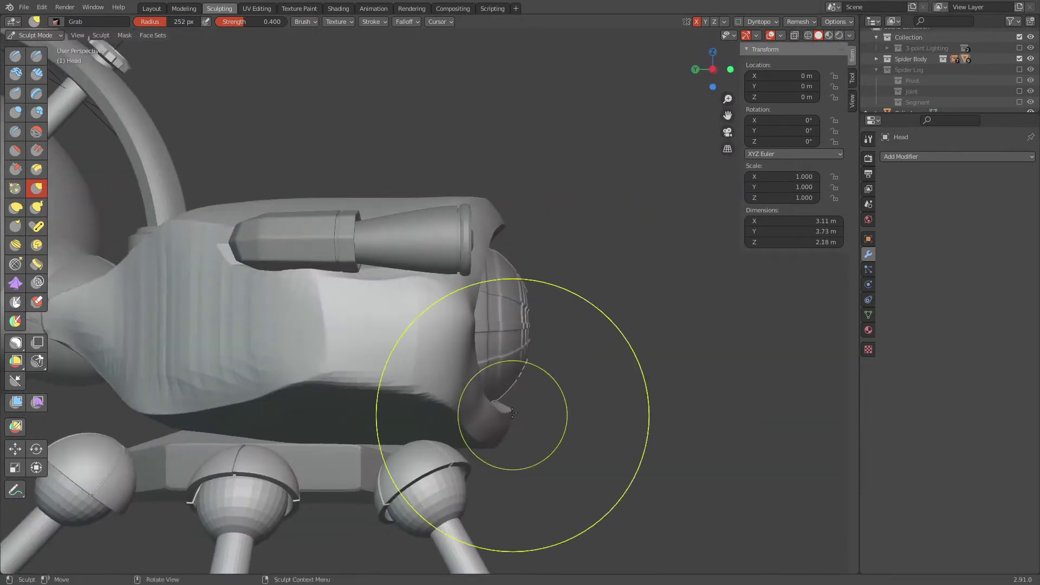
key("KP_1")
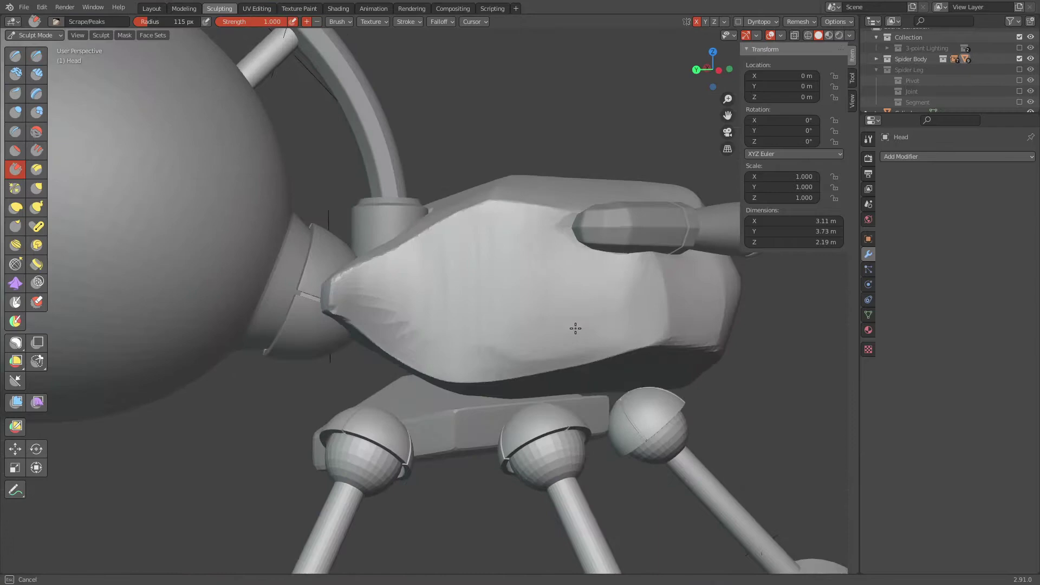
mouse_move(659, 412)
middle_mouse_down()
mouse_move(364, 272)
mouse_move(359, 362)
mouse_move(529, 241)
middle_mouse_up()
key("g")
key("shift+t")
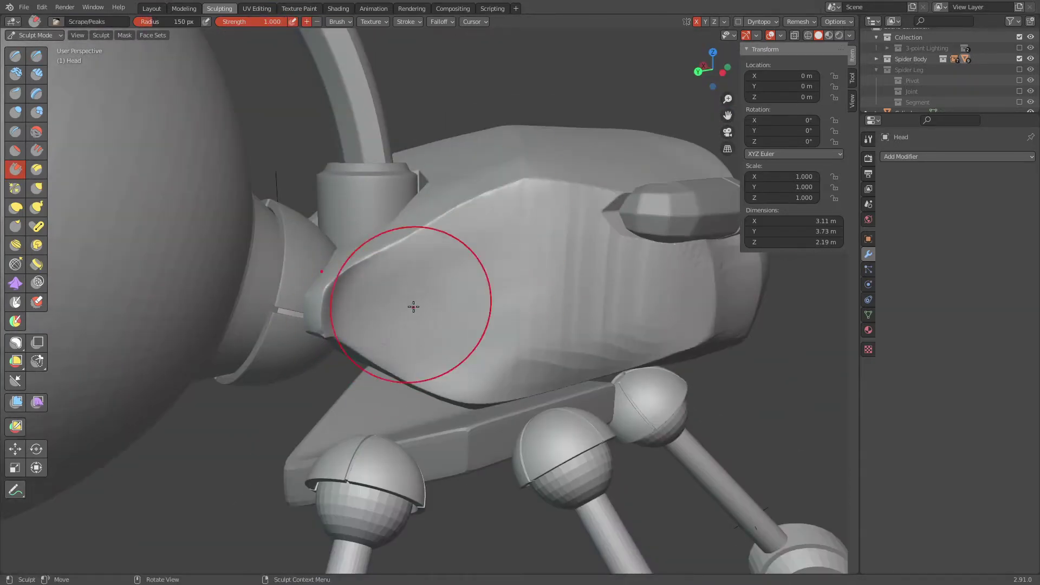
mouse_move(413, 307)
middle_mouse_down()
mouse_move(464, 232)
mouse_move(366, 284)
middle_mouse_up()
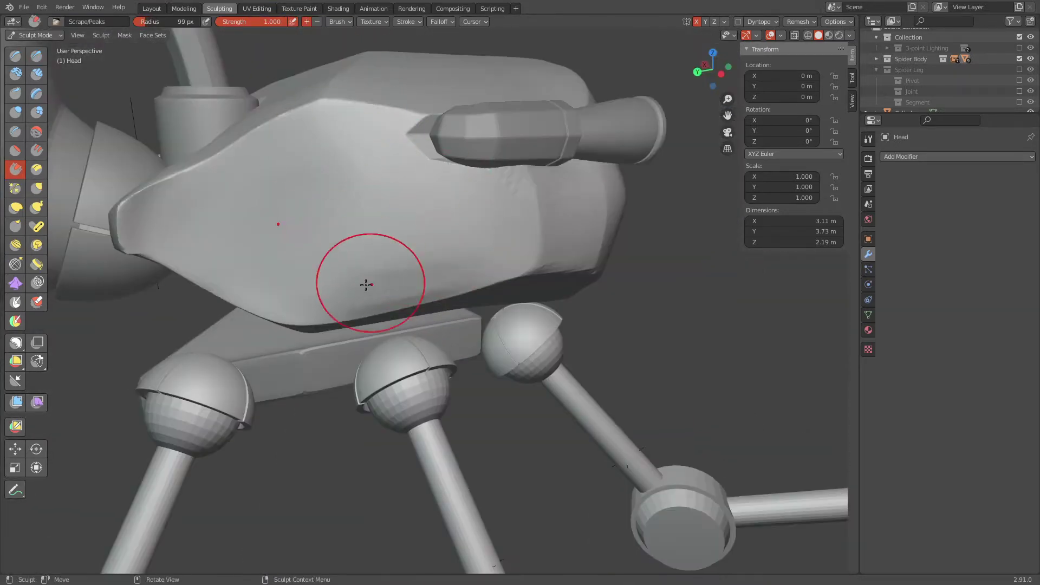
middle_click_drag(386, 154, 569, 255)
Step: Isolate the Head in local view and scrape along its edge
key("KP_Divide")
scroll(540, 302, "up", 5)
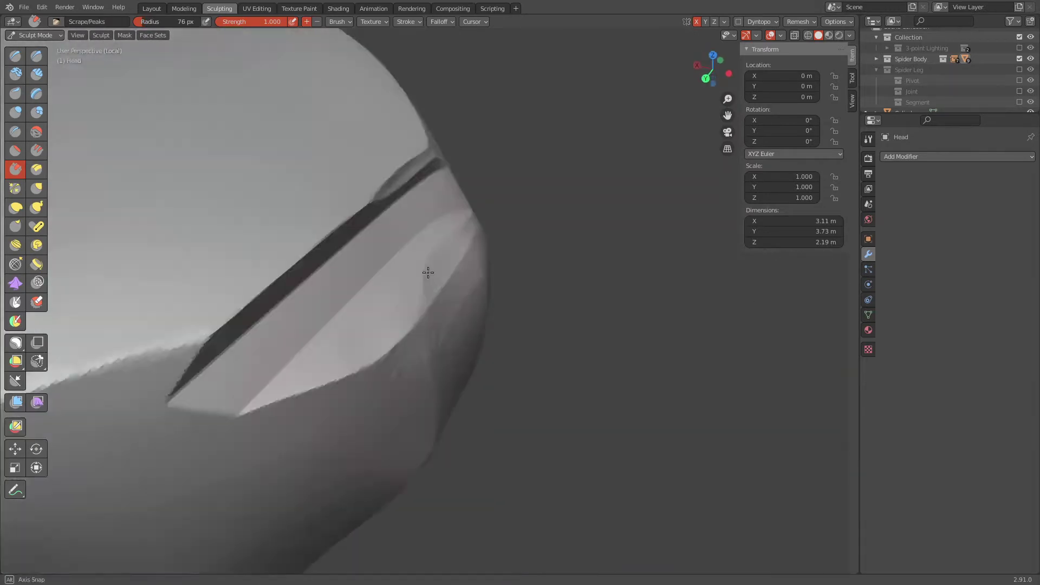
middle_click_drag(425, 272, 485, 193)
scroll(491, 193, "down", 5)
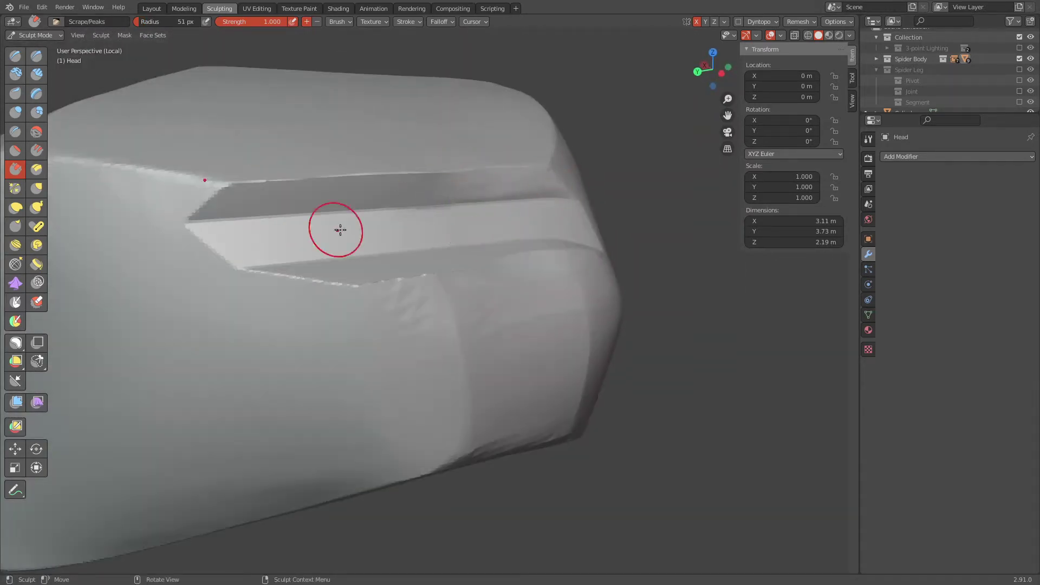
scroll(340, 230, "down", 5)
scroll(469, 191, "up", 5)
scroll(469, 190, "down", 4)
Step: Flatten the head casing's surfaces, working around it from several sides
key("shift+t")
scroll(447, 246, "up", 5)
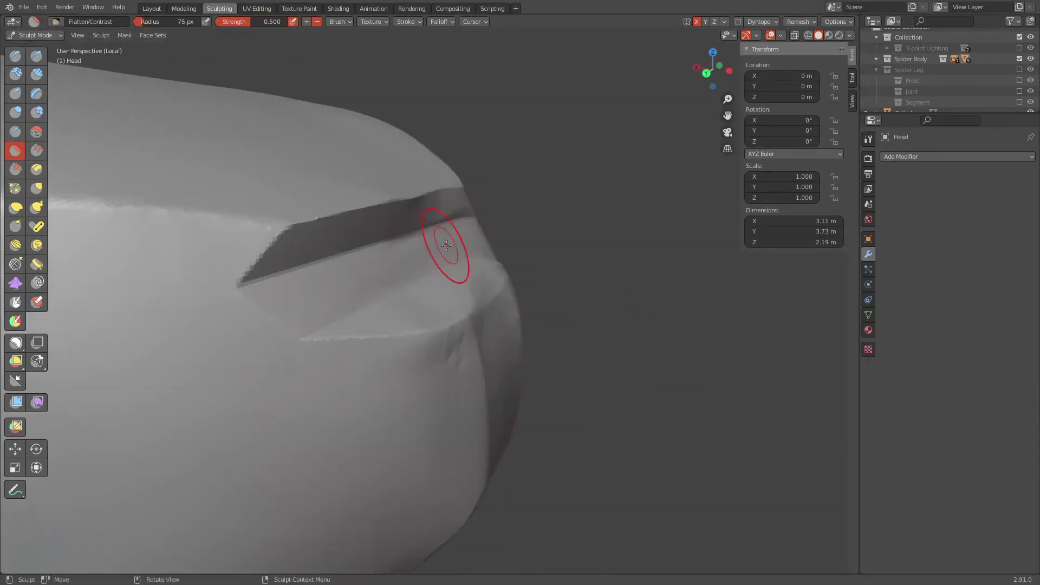
scroll(446, 246, "down", 5)
mouse_move(446, 245)
middle_mouse_down()
mouse_move(624, 234)
mouse_move(354, 230)
middle_mouse_up()
scroll(488, 239, "up", 5)
scroll(624, 234, "down", 5)
middle_click_drag(538, 379, 650, 433)
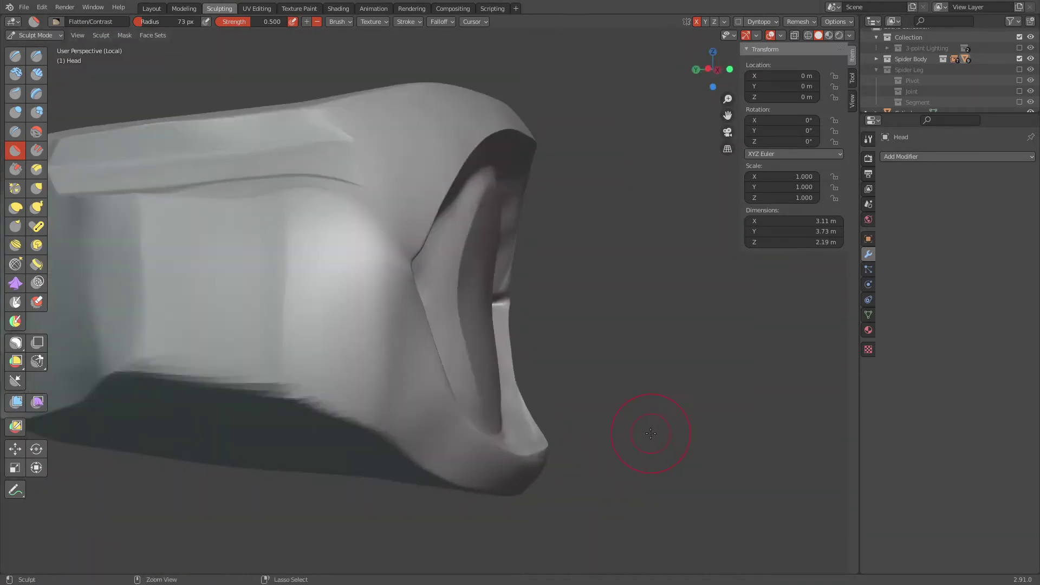
middle_click_drag(727, 366, 423, 351)
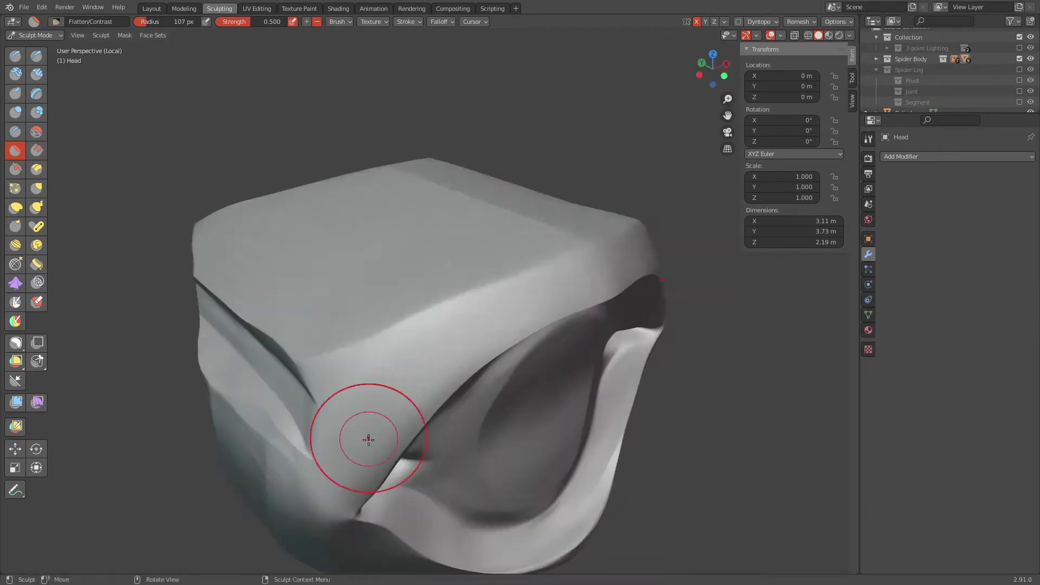
middle_click_drag(369, 439, 495, 307)
mouse_move(634, 337)
middle_mouse_down()
mouse_move(513, 323)
mouse_move(534, 383)
mouse_move(493, 372)
mouse_move(595, 393)
mouse_move(499, 179)
mouse_move(673, 274)
mouse_move(457, 122)
middle_mouse_up()
Step: Reshape the head rim into pointed corners with Grab, Flatten and Pinch brushes
key("g")
middle_click_drag(553, 275, 583, 344)
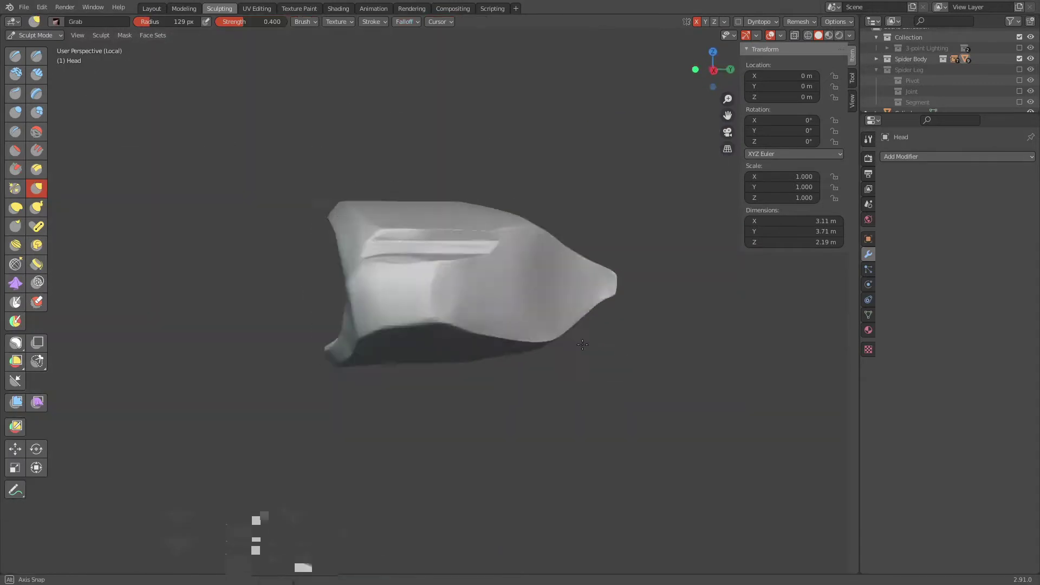
mouse_move(421, 201)
middle_mouse_down()
mouse_move(539, 146)
mouse_move(479, 169)
mouse_move(654, 287)
mouse_move(296, 177)
middle_mouse_up()
key("shift+t")
key("p")
mouse_move(587, 250)
middle_mouse_down()
mouse_move(599, 306)
mouse_move(382, 265)
middle_mouse_up()
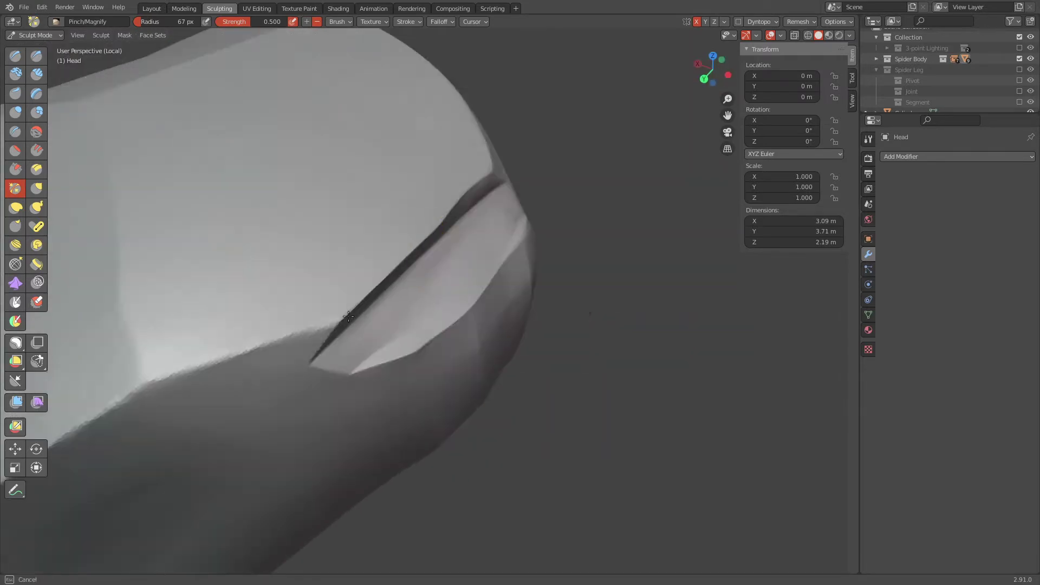
mouse_move(429, 207)
middle_mouse_down()
mouse_move(407, 87)
mouse_move(466, 260)
mouse_move(482, 274)
mouse_move(483, 304)
mouse_move(298, 238)
middle_mouse_up()
key("g")
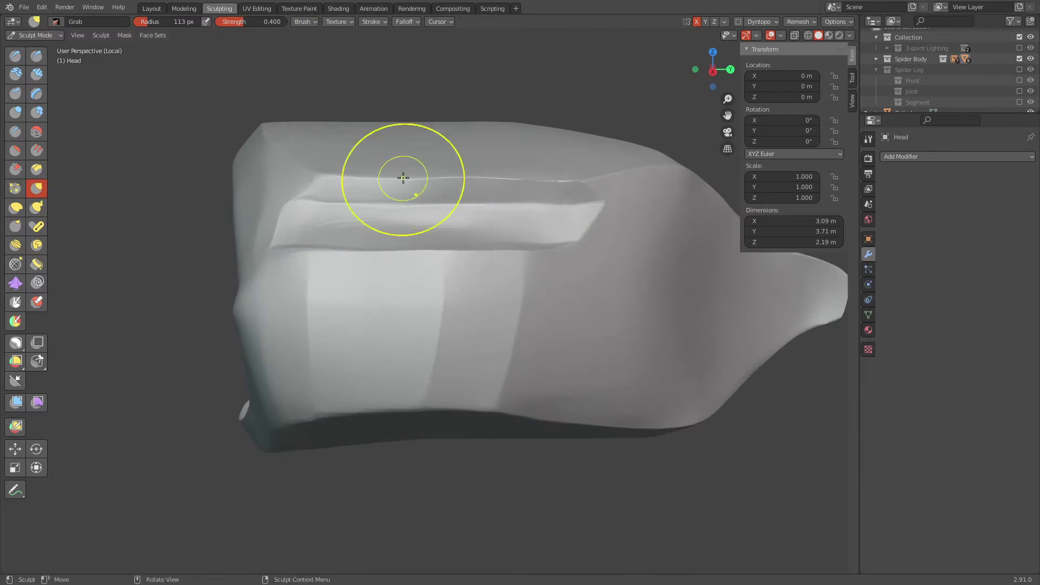
mouse_move(403, 178)
middle_mouse_down()
mouse_move(379, 227)
mouse_move(359, 174)
mouse_move(442, 287)
mouse_move(441, 251)
mouse_move(605, 239)
mouse_move(517, 267)
middle_mouse_up()
key("shift+t")
key("g")
Step: Trim the eye-socket rim with Lasso Trim and inspect the whole head
middle_click_drag(535, 204, 120, 345)
left_click(36, 362)
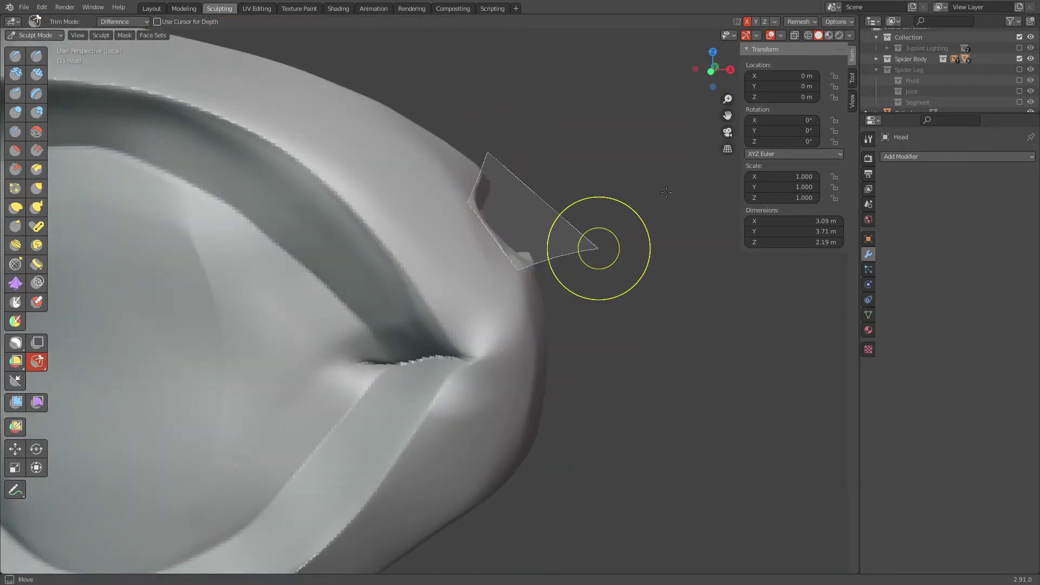
middle_click_drag(666, 192, 573, 343)
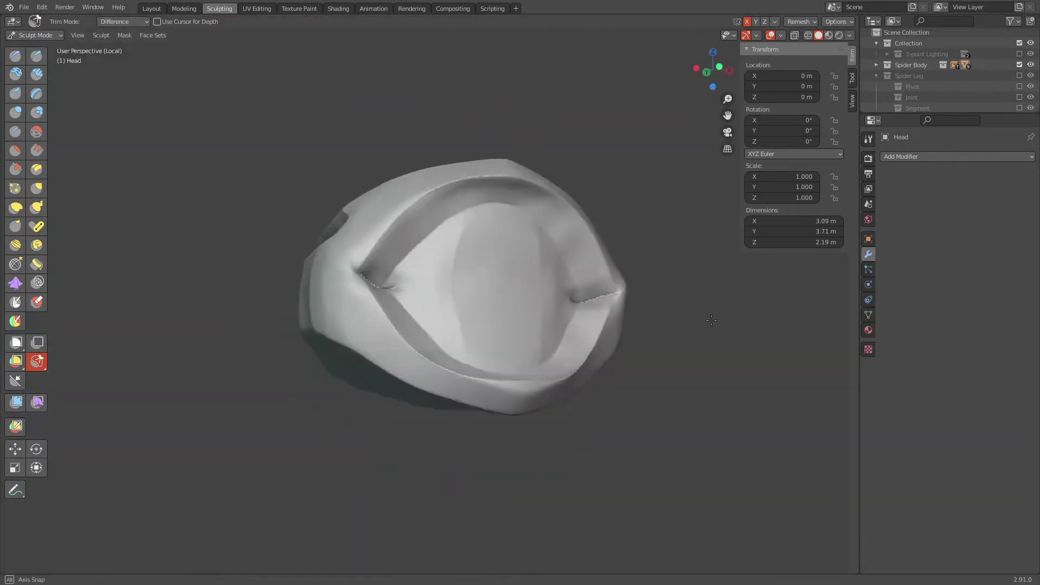
middle_click_drag(711, 320, 638, 273)
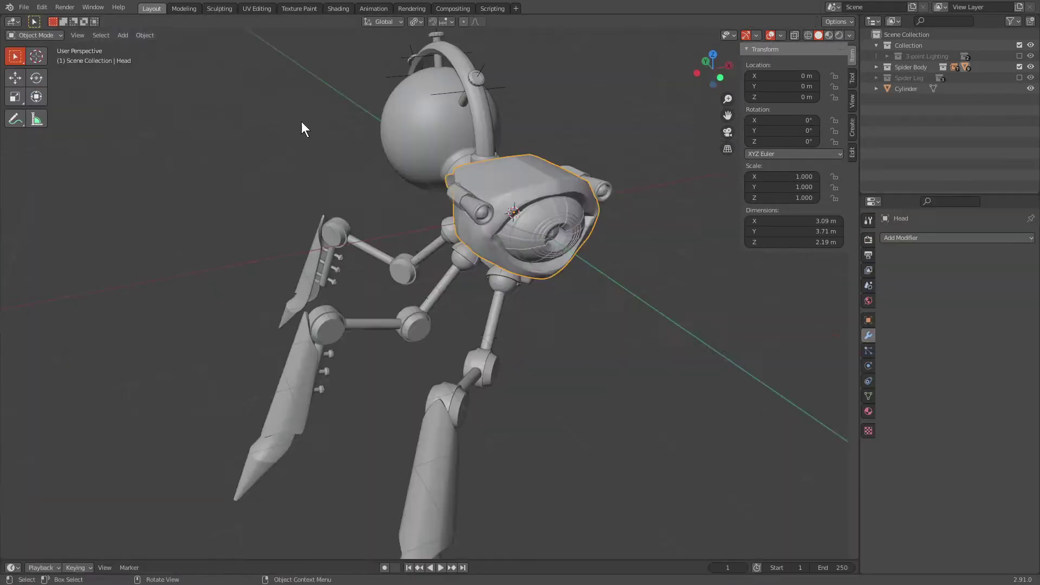
Step: Add a cube beside the head, nudge its geometry up, and give it level-1 subdivision
left_click(723, 336)
key("g")
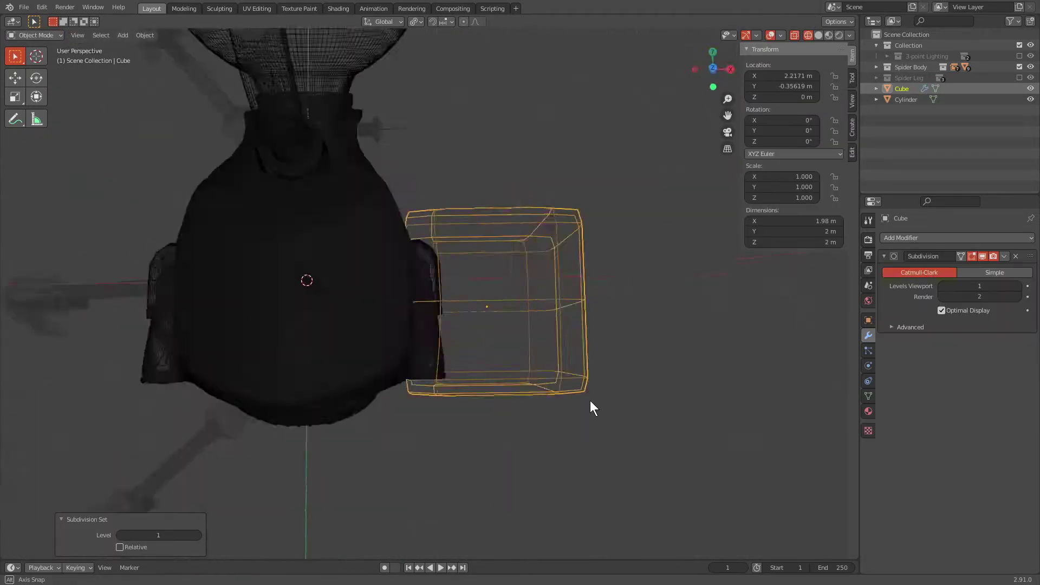
left_click(691, 313)
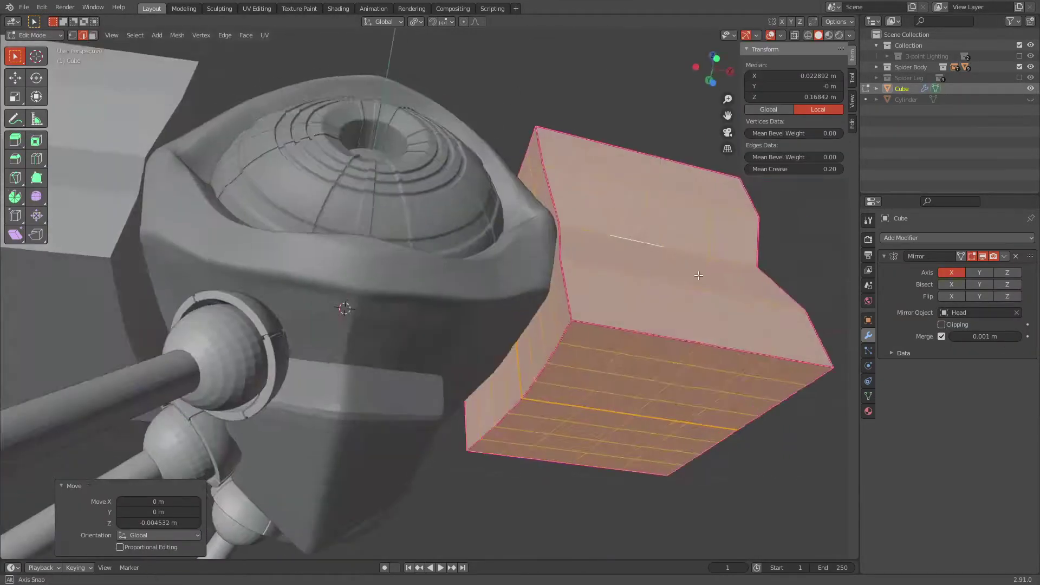
mouse_move(686, 347)
middle_mouse_down()
mouse_move(650, 336)
mouse_move(652, 316)
mouse_move(660, 373)
mouse_move(652, 342)
middle_mouse_up()
key("ctrl+1")
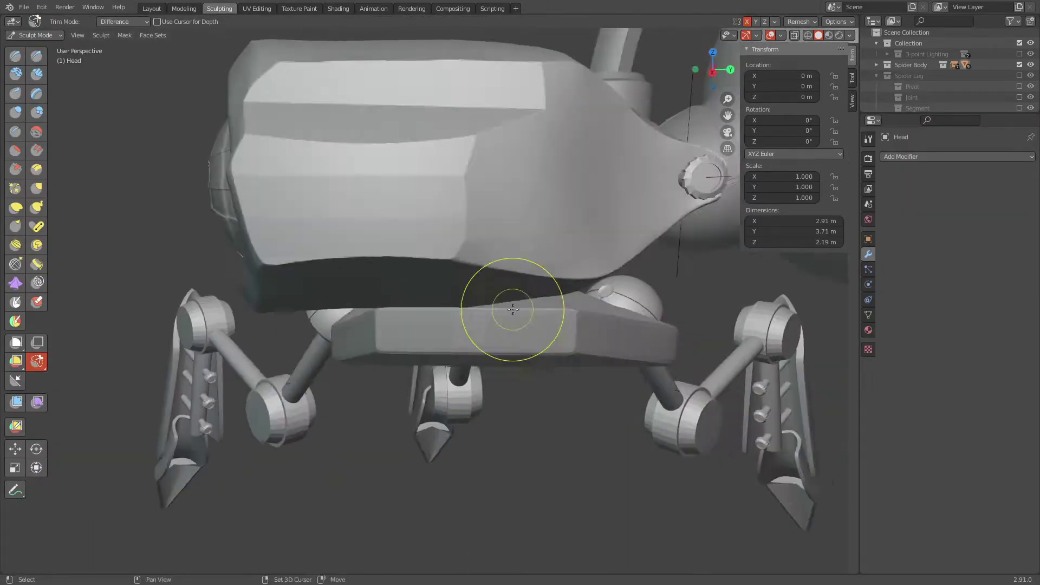
Step: Isolate the Head in local view and return it to Sculpt Mode with the Flatten brush
left_click(15, 189)
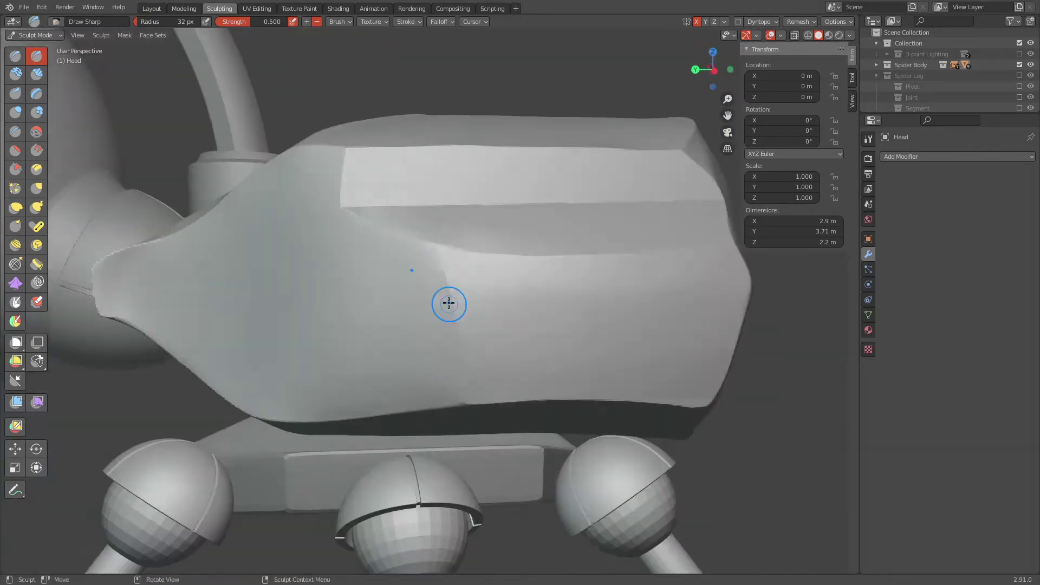
mouse_move(449, 304)
middle_mouse_down()
mouse_move(682, 338)
mouse_move(603, 370)
middle_mouse_up()
left_click(536, 333)
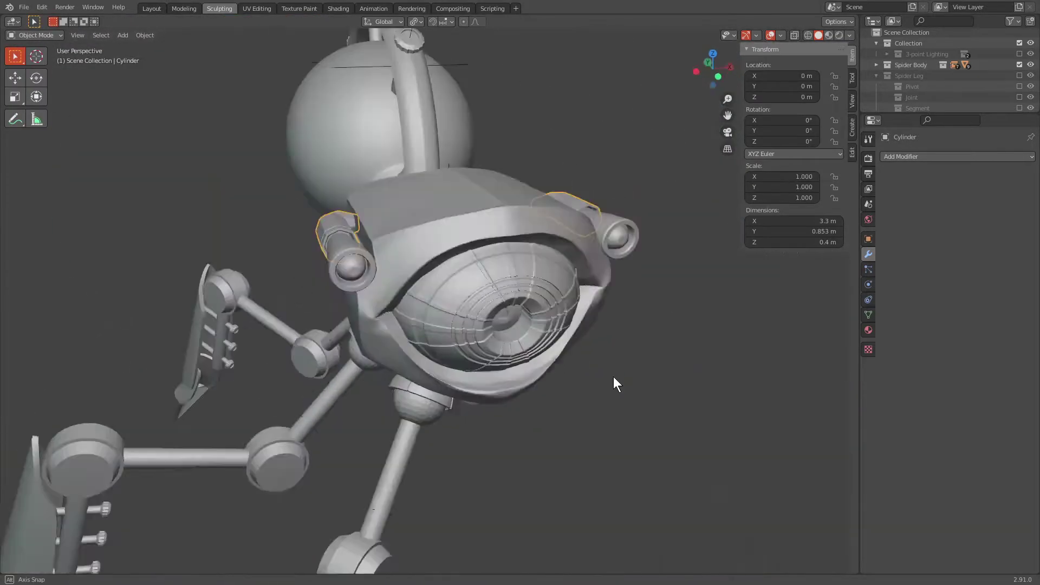
key("ctrl+Tab")
left_click(453, 386)
scroll(593, 272, "up", 5)
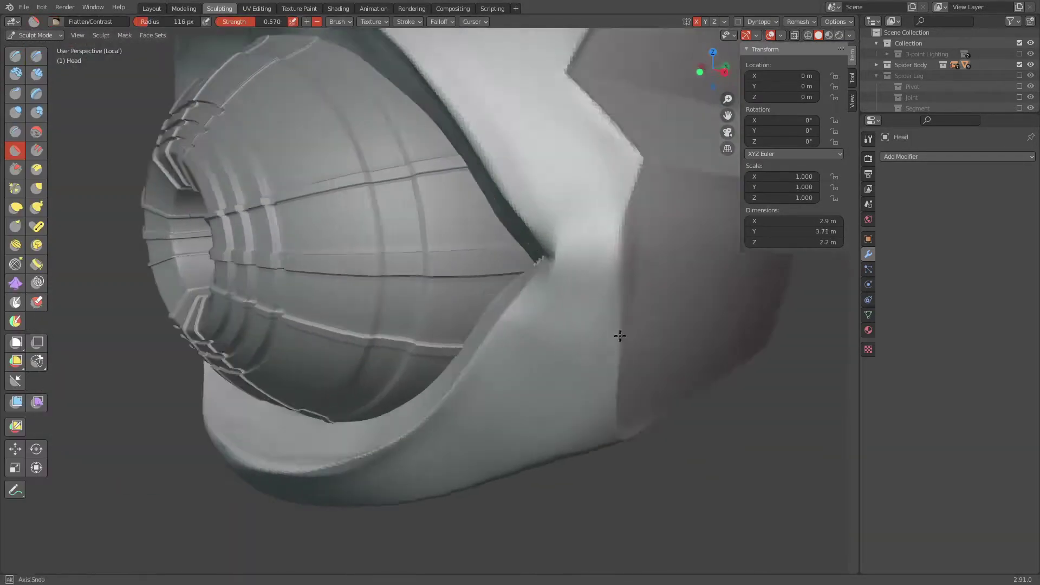
mouse_move(593, 272)
middle_mouse_down()
mouse_move(600, 234)
mouse_move(566, 179)
mouse_move(538, 215)
mouse_move(599, 244)
mouse_move(665, 368)
mouse_move(545, 181)
mouse_move(311, 211)
mouse_move(379, 367)
mouse_move(436, 214)
mouse_move(488, 395)
mouse_move(530, 360)
middle_mouse_up()
scroll(599, 235, "up", 3)
scroll(530, 360, "down", 2)
Step: Pinch-sharpen the eye-socket corners, enlarging the brush while working around the head's sides
left_click(16, 188)
scroll(269, 232, "up", 3)
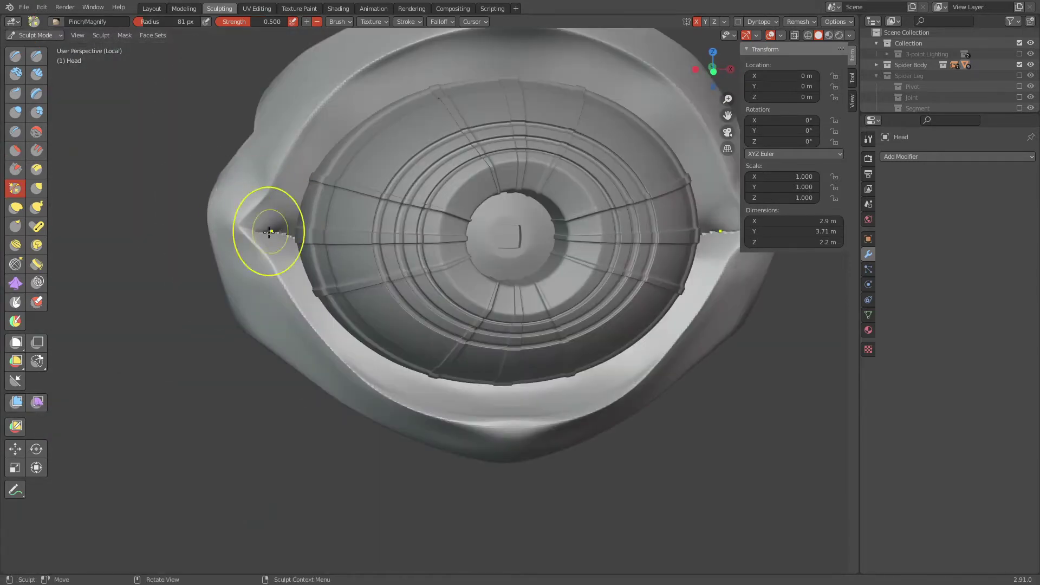
mouse_move(269, 232)
middle_mouse_down()
mouse_move(325, 244)
mouse_move(365, 236)
middle_mouse_up()
middle_click_drag(646, 389, 342, 328)
key("f")
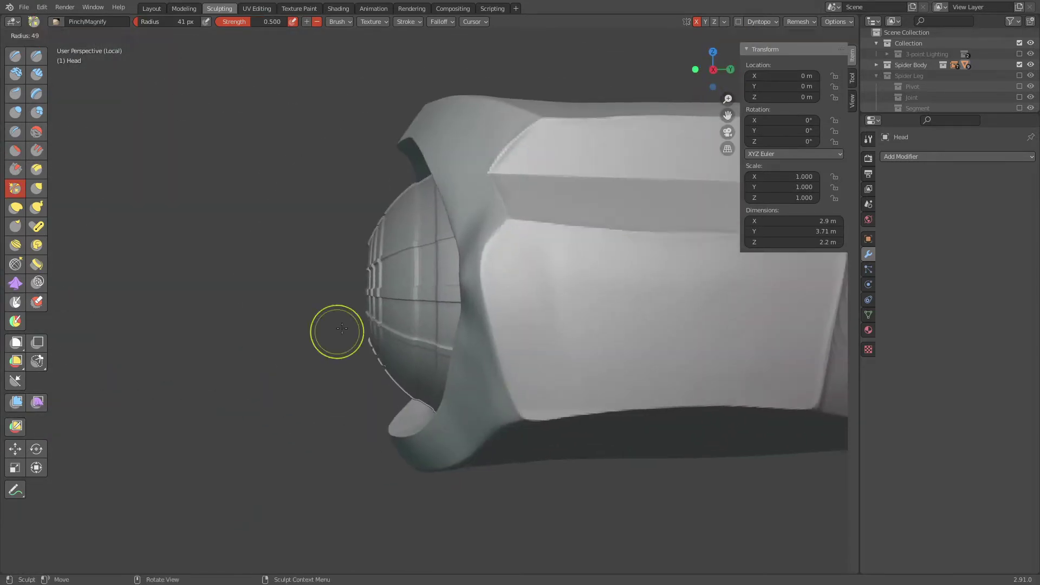
middle_click_drag(464, 279, 553, 350)
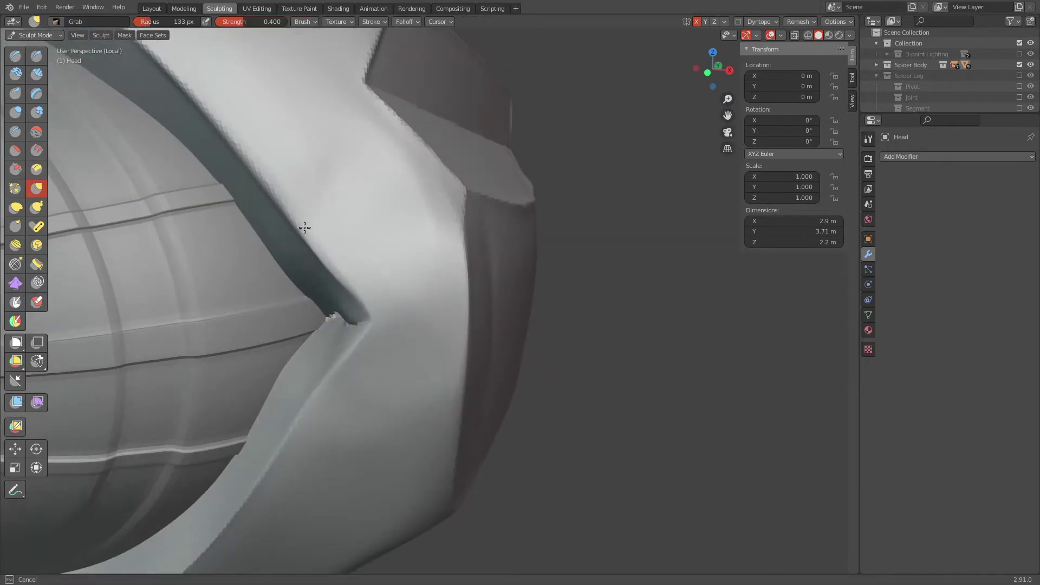
middle_click_drag(305, 227, 556, 294)
key("f")
left_click(366, 121)
mouse_move(366, 121)
middle_mouse_down()
mouse_move(287, 531)
mouse_move(424, 300)
mouse_move(409, 229)
mouse_move(372, 209)
mouse_move(416, 289)
mouse_move(432, 191)
mouse_move(523, 295)
mouse_move(304, 278)
mouse_move(274, 265)
middle_mouse_up()
Step: Flatten and grab-reshape the head's edges and hexagonal underside cut
key("shift+t")
scroll(522, 295, "down", 5)
scroll(501, 270, "up", 5)
key("f")
key("g")
mouse_move(381, 363)
middle_mouse_down()
mouse_move(209, 173)
mouse_move(657, 269)
mouse_move(481, 174)
mouse_move(560, 277)
middle_mouse_up()
key("shift+t")
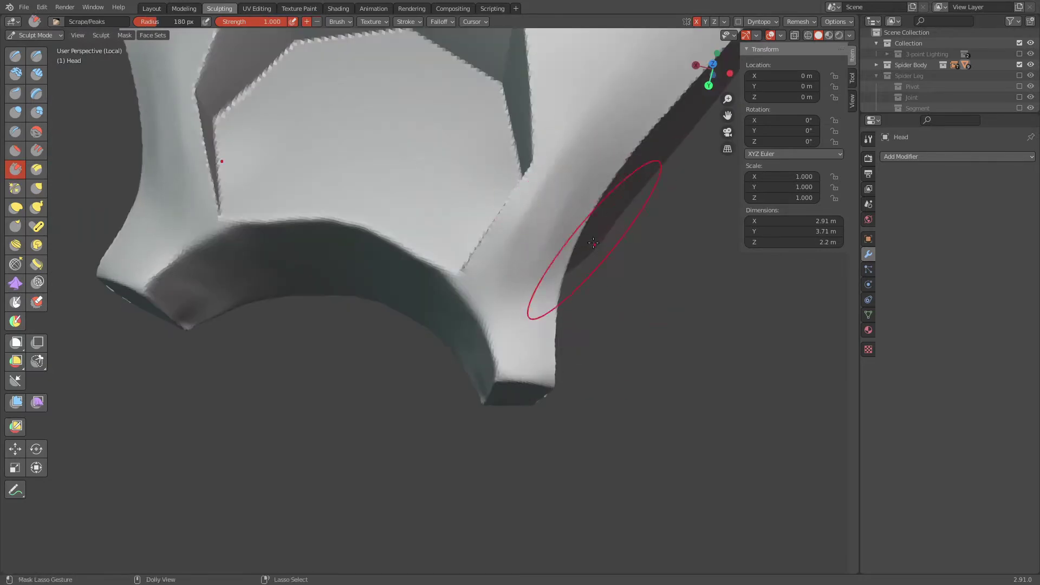
mouse_move(593, 243)
middle_mouse_down()
mouse_move(652, 248)
mouse_move(557, 379)
mouse_move(596, 343)
middle_mouse_up()
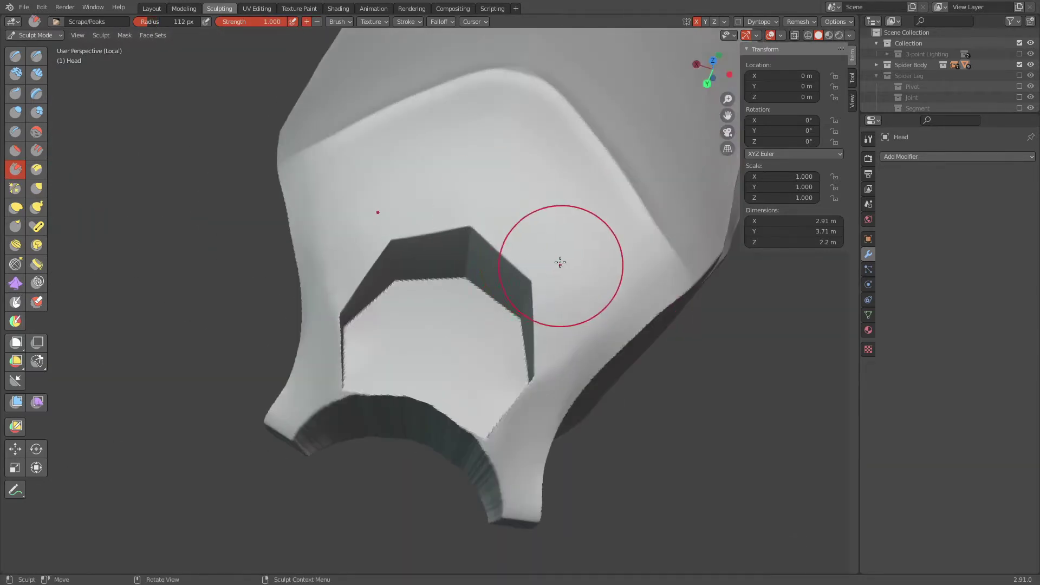
middle_click_drag(560, 262, 623, 233)
Step: Shade the viewport red, touch up the head with Pinch and Flatten, then exit local view
left_click(849, 34)
left_click(837, 204)
mouse_move(761, 259)
middle_mouse_down()
mouse_move(497, 264)
mouse_move(552, 274)
mouse_move(256, 274)
mouse_move(402, 103)
mouse_move(572, 231)
mouse_move(603, 304)
mouse_move(490, 444)
mouse_move(617, 470)
middle_mouse_up()
key("p")
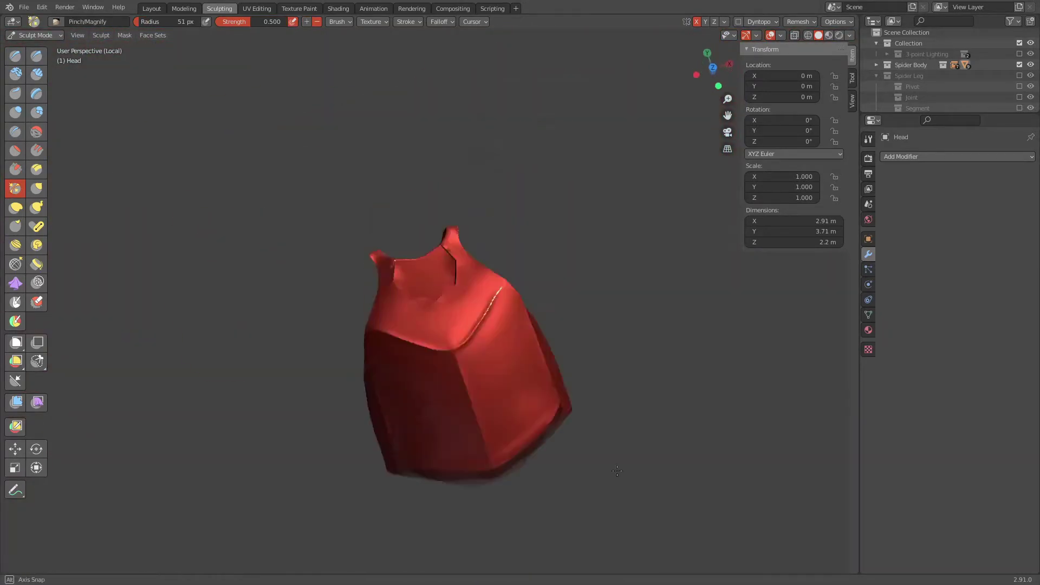
mouse_move(639, 352)
middle_mouse_down()
mouse_move(601, 282)
mouse_move(594, 216)
mouse_move(568, 342)
mouse_move(603, 263)
mouse_move(587, 244)
mouse_move(664, 389)
middle_mouse_up()
key("shift+t")
key("p")
key("KP_Divide")
middle_click_drag(610, 360, 507, 314)
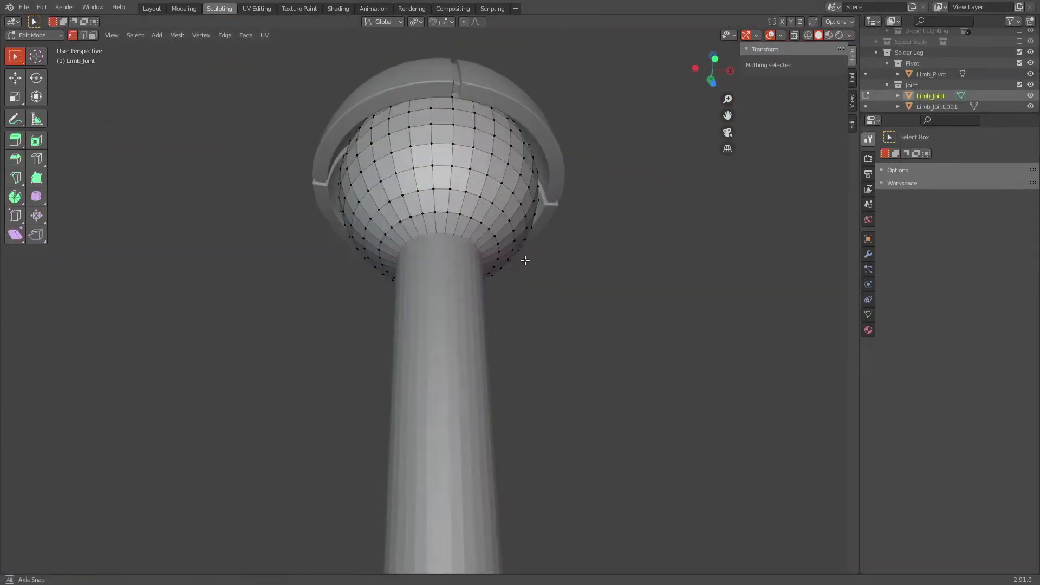
Step: Inset the joint's selected cap faces and push them inward to form grooves
left_click_drag(447, 383, 520, 401)
key("Return")
middle_click_drag(520, 401, 636, 308)
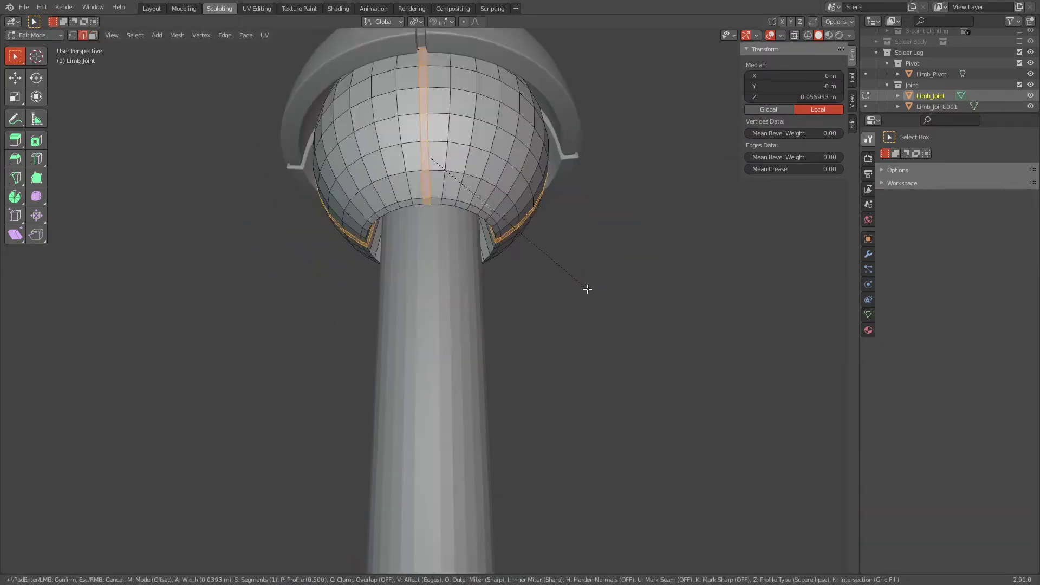
key("i")
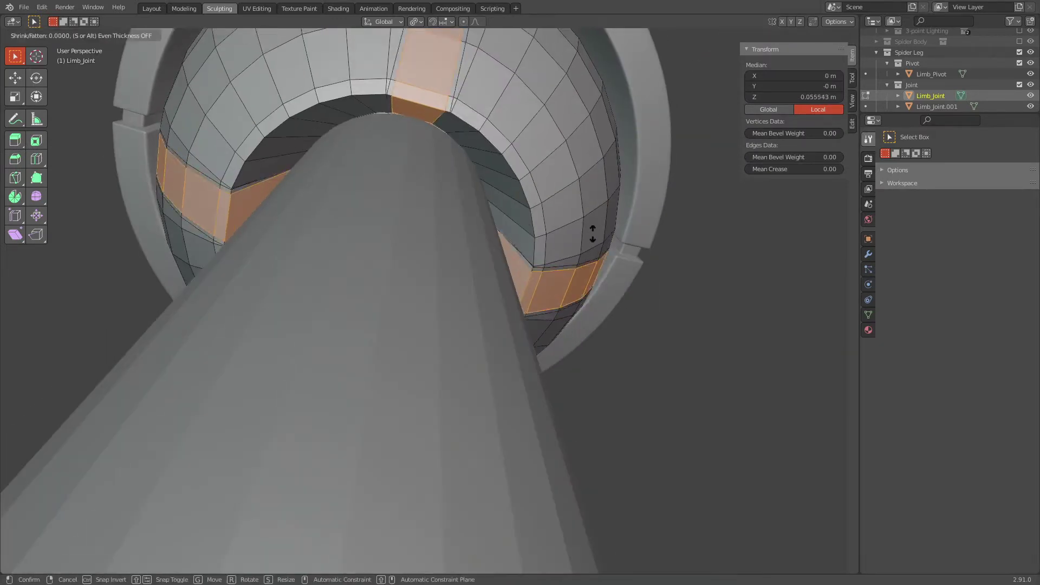
middle_click_drag(602, 291, 682, 269)
key("Tab")
key("ctrl+2")
middle_click_drag(592, 283, 983, 157)
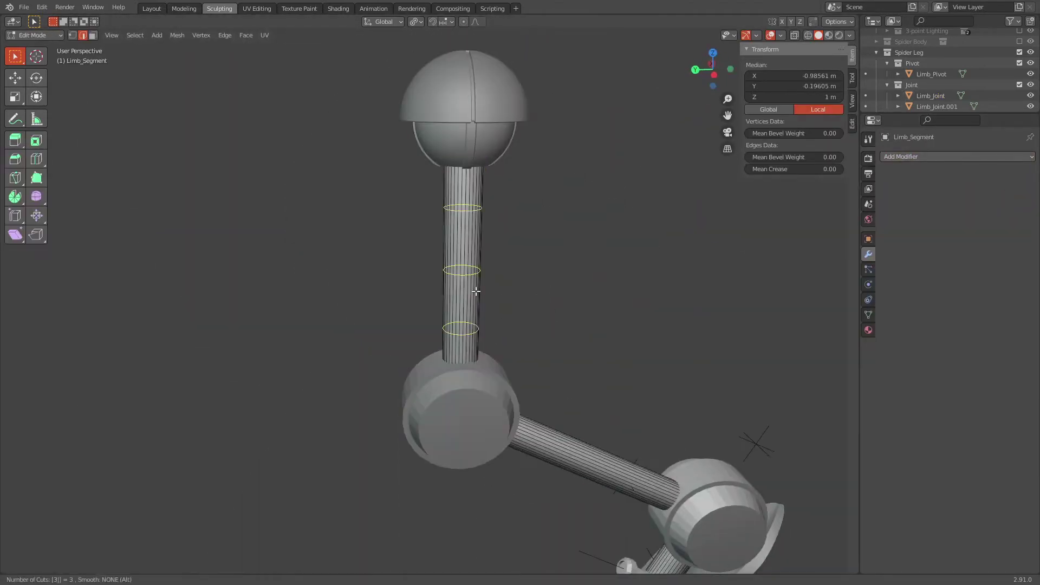
left_click(580, 275)
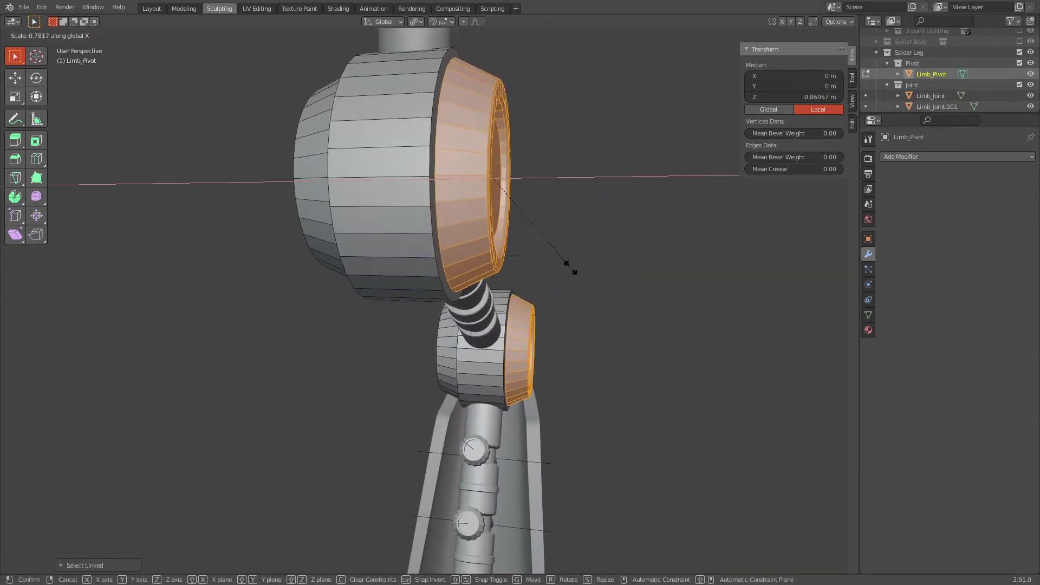
Step: Add a level-1 Subdivision modifier to Limb_Pivot and bridge its edge loops in Edit Mode
middle_click_drag(514, 225, 579, 259)
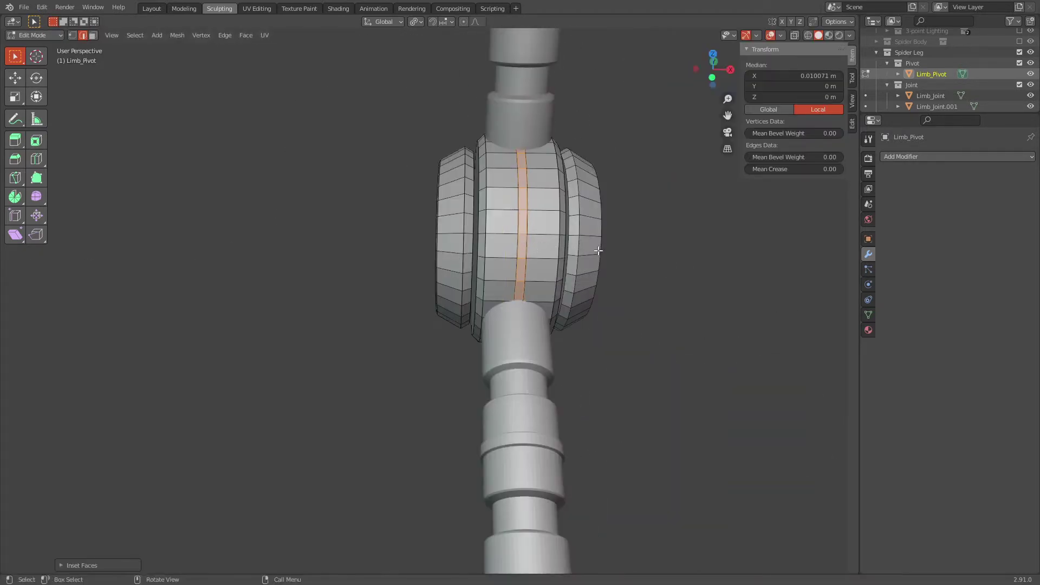
middle_click_drag(549, 256, 596, 271)
key("Tab")
key("ctrl+1")
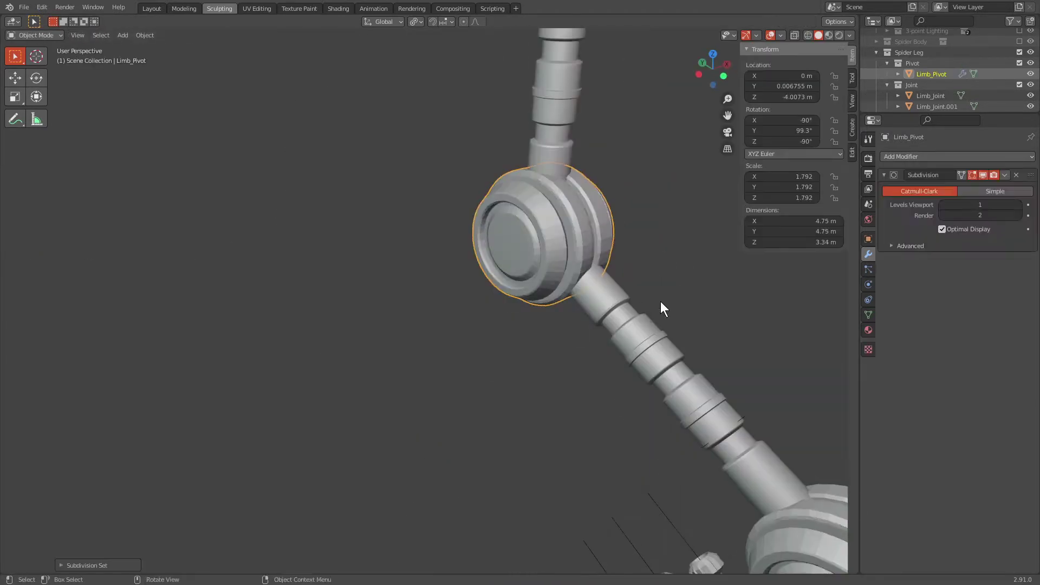
key("ctrl+Tab")
key("6")
left_click(224, 34)
left_click(301, 174)
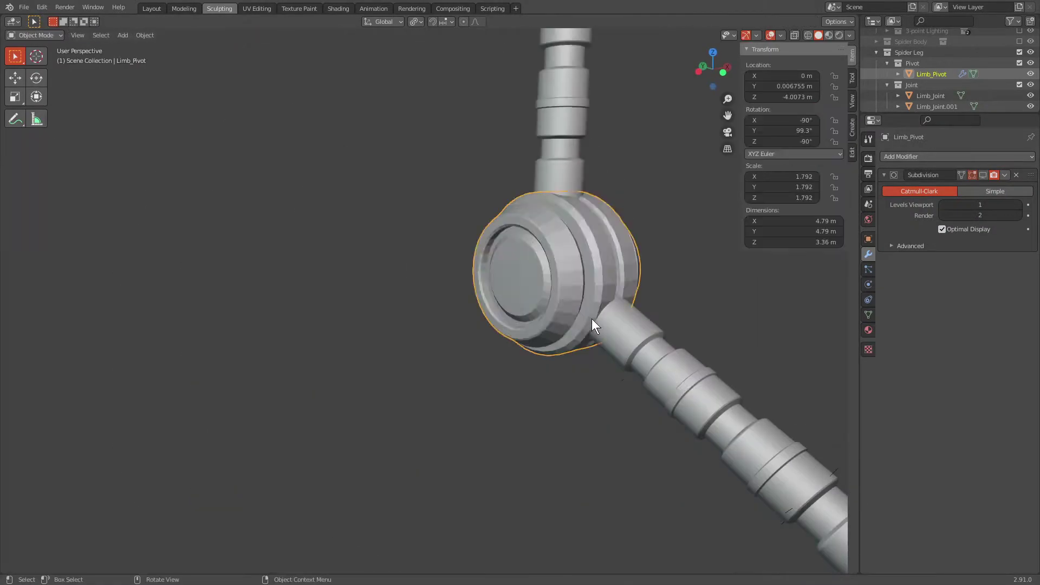
Step: Enter Edit Mode on the lower leg piece and select a ring of faces around it
left_click(758, 298)
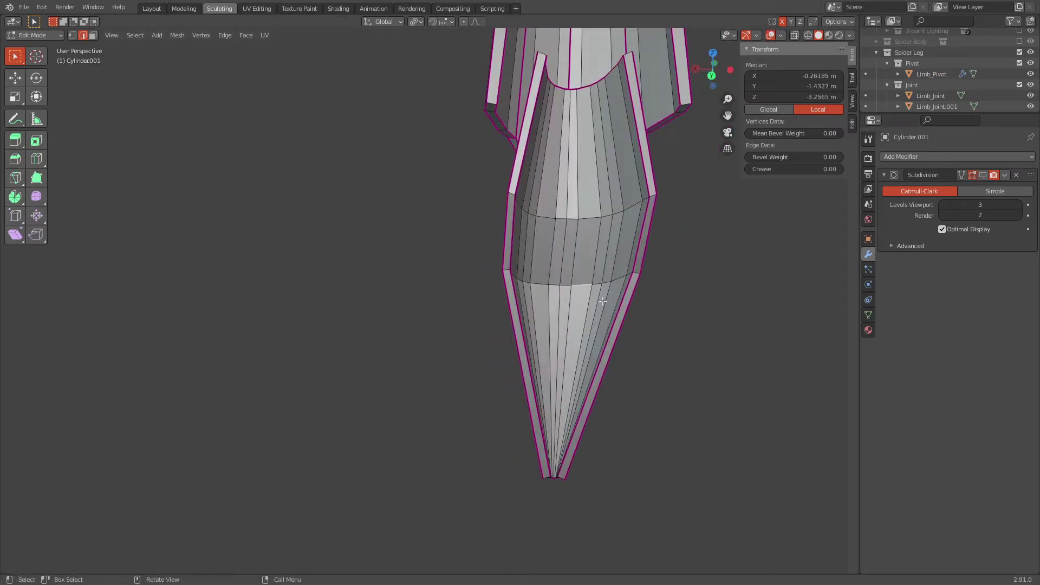
left_click(656, 382, "alt")
mouse_move(656, 382)
middle_mouse_down()
mouse_move(438, 314)
mouse_move(528, 315)
middle_mouse_up()
scroll(438, 314, "up", 3)
key("2")
key("KP_1")
key("1")
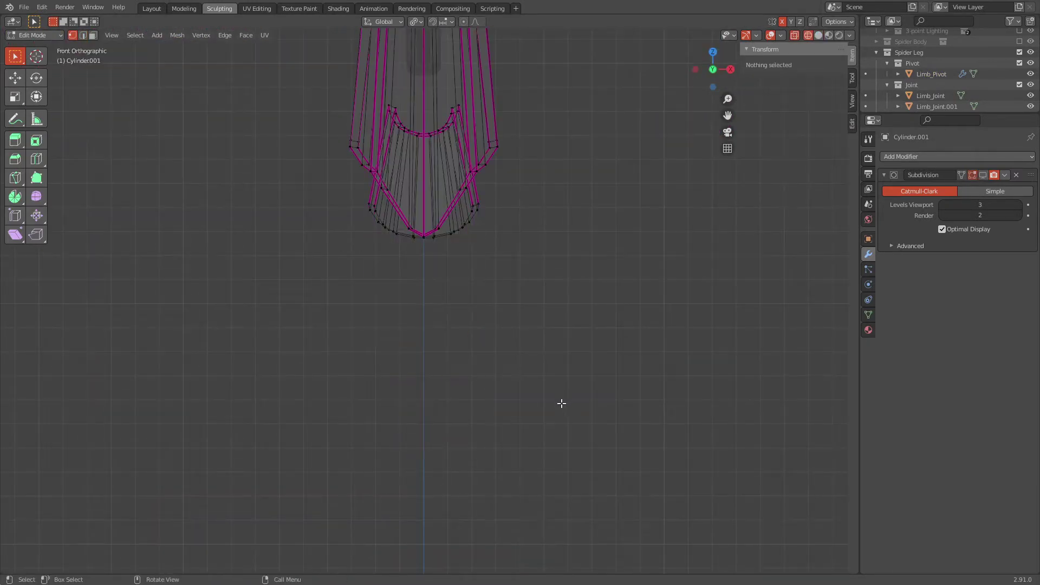
scroll(490, 268, "up", 3)
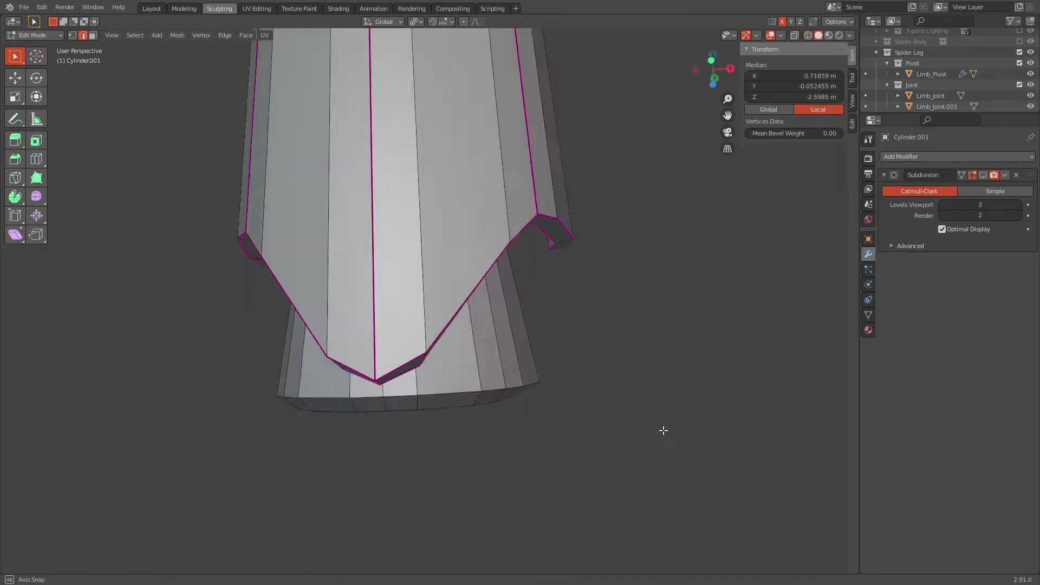
key("3")
middle_click_drag(490, 267, 626, 239)
left_click(625, 239, "alt")
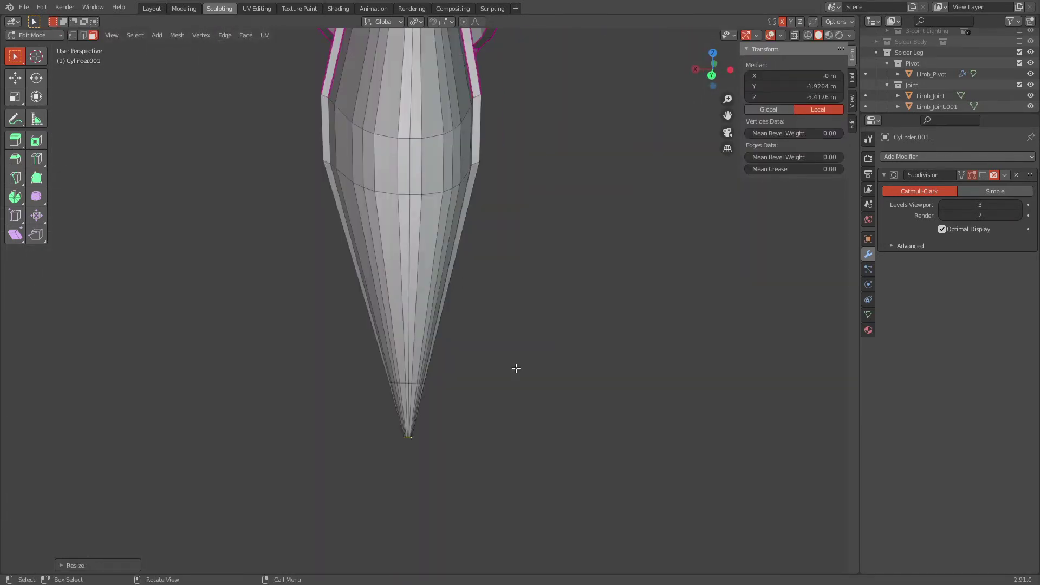
Step: Select the cone tip faces and extrude them into the pointed spike
middle_click_drag(506, 333, 427, 241)
left_click(428, 241)
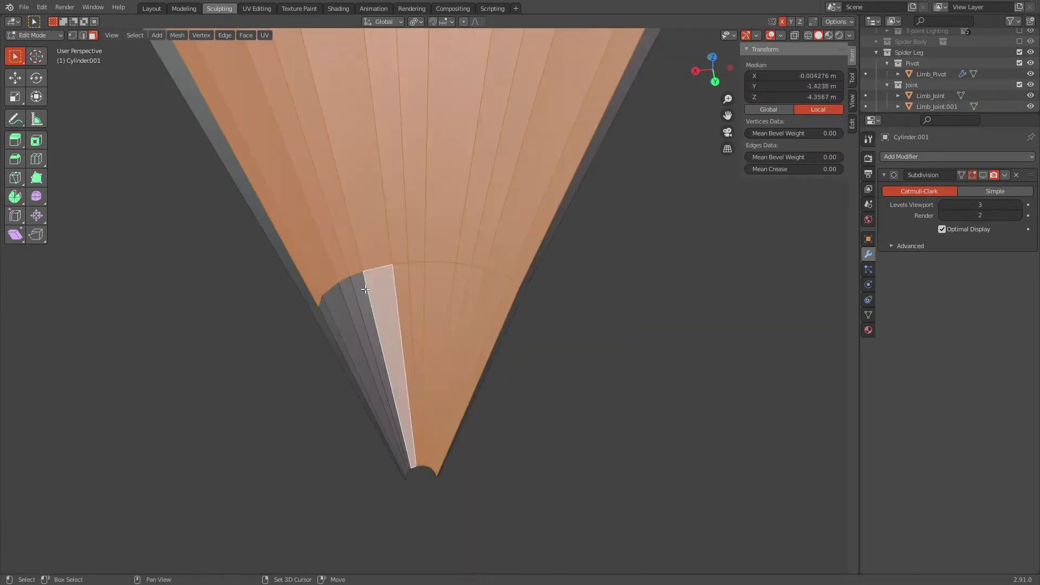
left_click(365, 290, "shift")
scroll(365, 289, "down", 3)
key("alt+e")
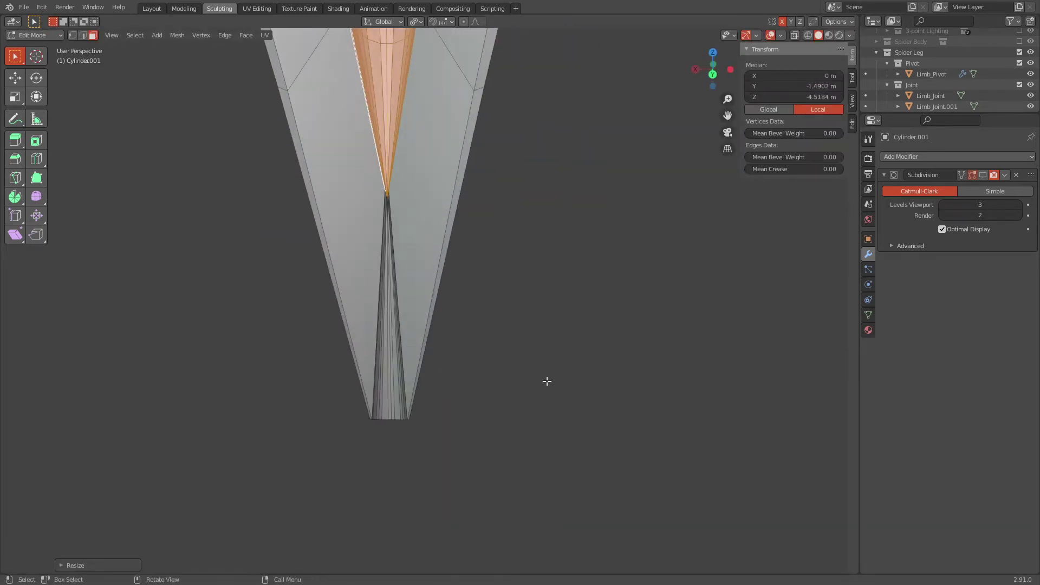
mouse_move(615, 461)
middle_mouse_down()
mouse_move(600, 362)
mouse_move(684, 397)
mouse_move(713, 387)
middle_mouse_up()
key("a")
key("Tab")
Step: Toggle between Edit and Object Mode to compare the leg's smoothed shape
key("Tab")
middle_click_drag(555, 380, 543, 313)
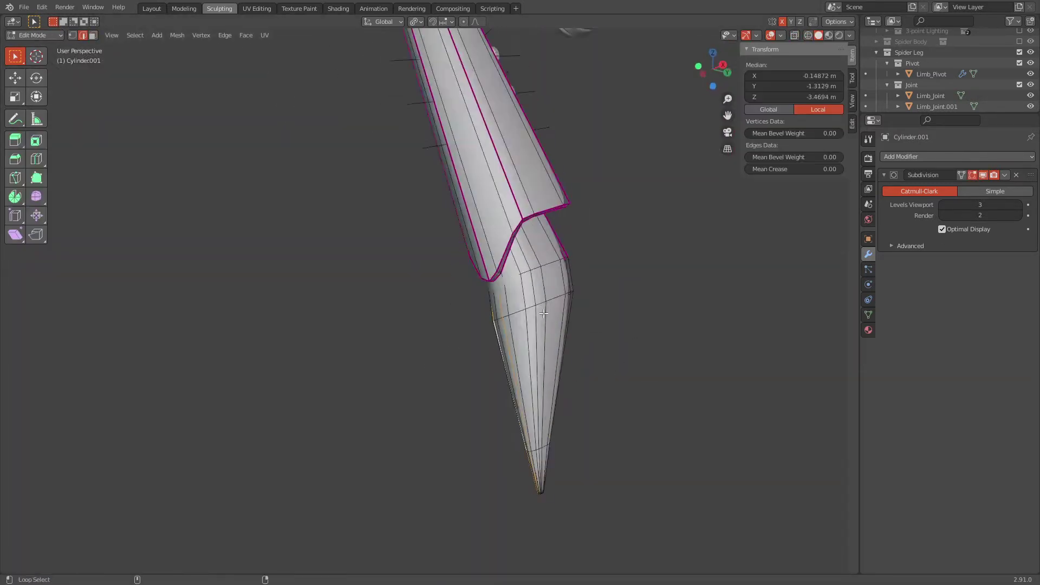
middle_click_drag(655, 377, 507, 315)
left_click(508, 314)
key("Tab")
middle_click_drag(602, 373, 598, 358)
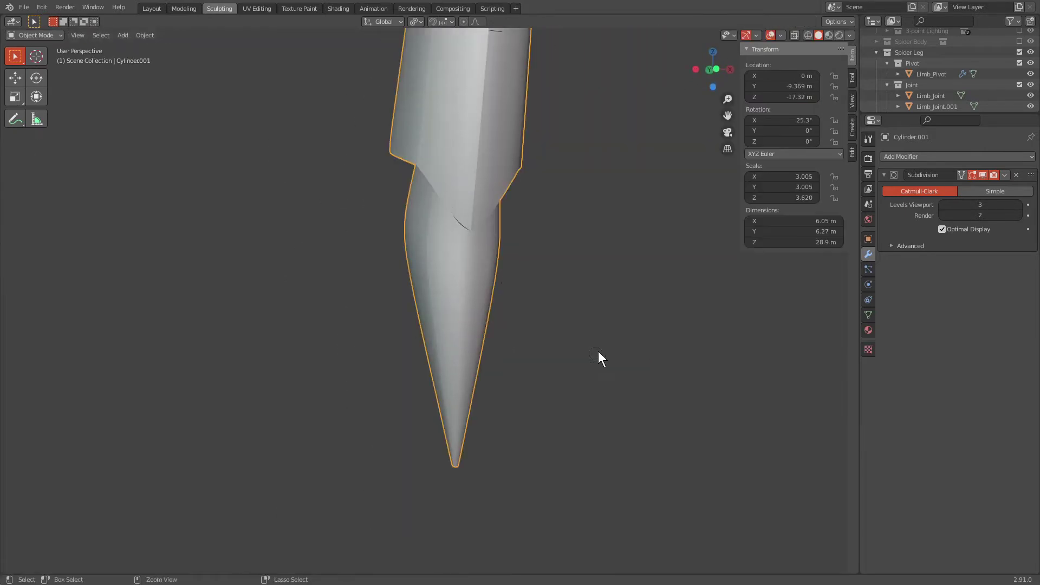
key("Tab")
mouse_move(460, 299)
middle_mouse_down()
mouse_move(534, 365)
mouse_move(569, 320)
mouse_move(536, 314)
middle_mouse_up()
key("Tab")
key("Tab")
Step: Add an edge loop and slide it to tighten the blade's armor edge
left_click(361, 422)
scroll(360, 422, "down", 3)
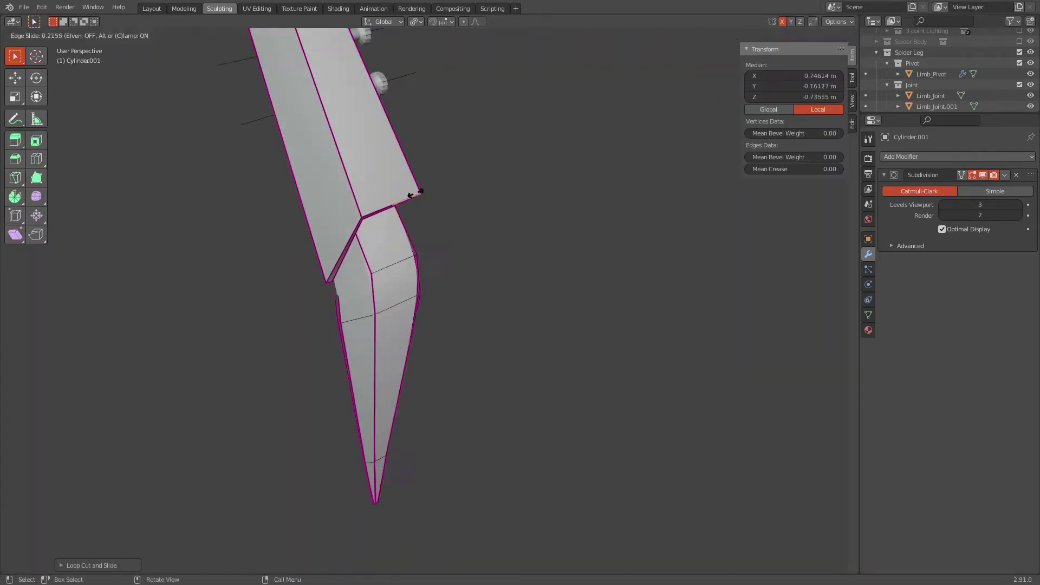
middle_click_drag(360, 422, 610, 340)
scroll(589, 353, "up", 4)
key("Tab")
key("ctrl+Tab")
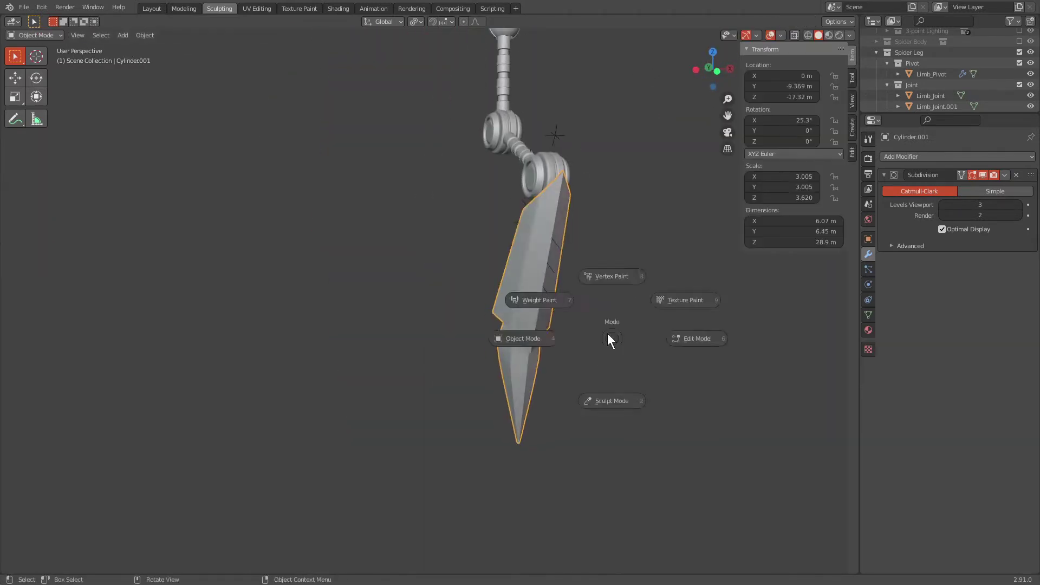
mouse_move(630, 385)
middle_mouse_down()
mouse_move(635, 418)
mouse_move(528, 318)
mouse_move(561, 323)
mouse_move(664, 290)
middle_mouse_up()
Step: Scale the Cube.001 cutter excluding Z, tilt it to the blade angle, and shrink a duplicate
scroll(635, 418, "up", 4)
key("s")
key("shift+z")
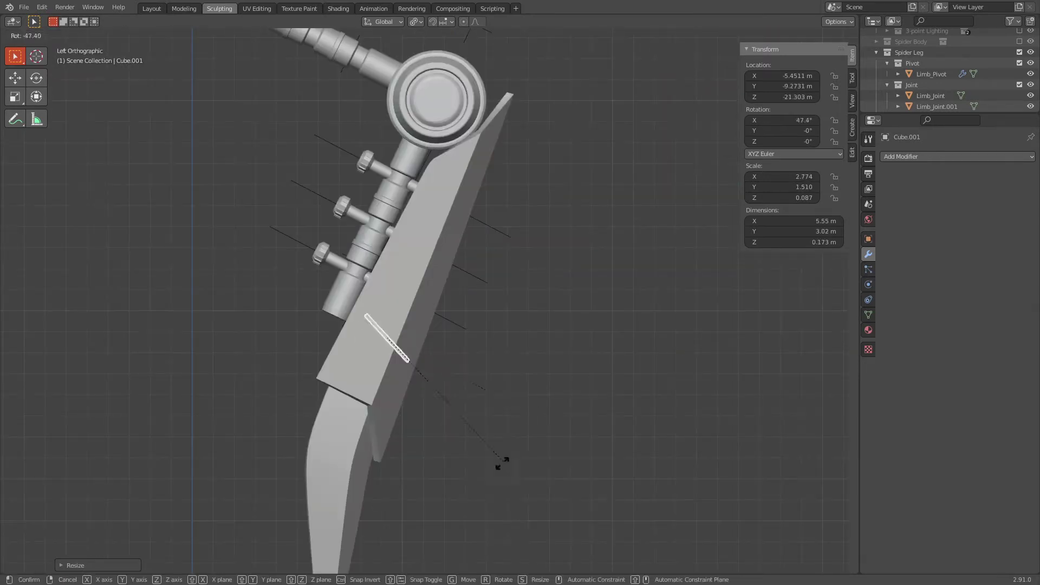
mouse_move(678, 338)
middle_mouse_down()
mouse_move(648, 239)
mouse_move(576, 334)
middle_mouse_up()
scroll(659, 237, "up", 3)
key("r")
left_click(597, 254)
scroll(569, 357, "up", 1)
key("s")
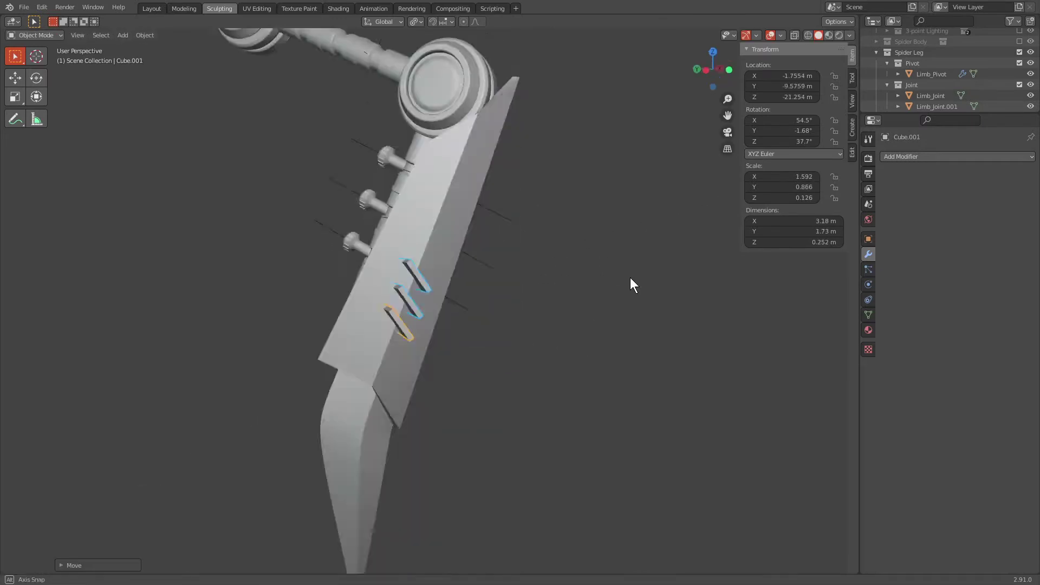
middle_click_drag(633, 285, 650, 329)
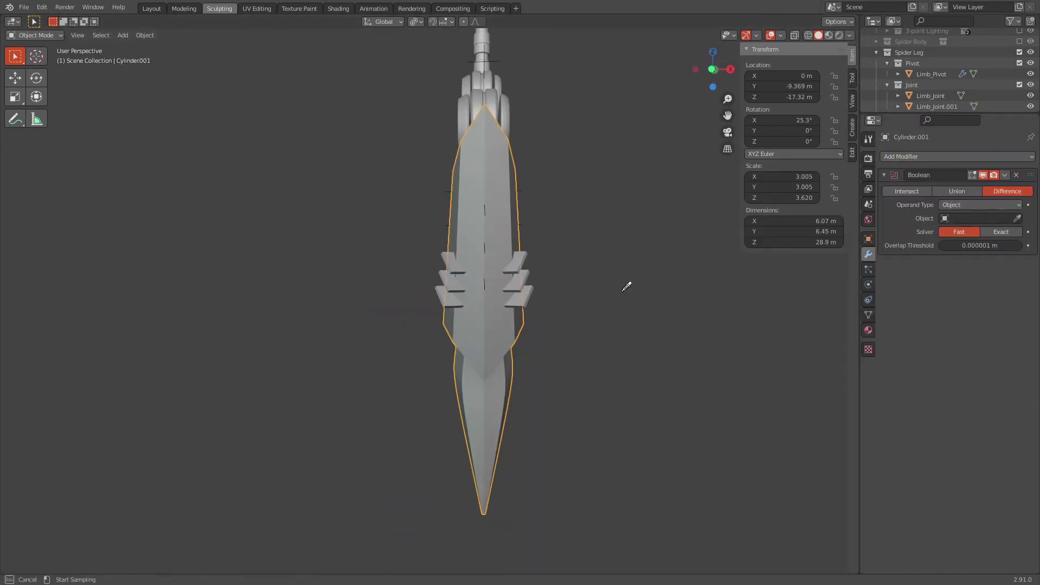
mouse_move(622, 285)
middle_mouse_down()
mouse_move(608, 360)
mouse_move(673, 390)
middle_mouse_up()
Step: Target the cutters with a Boolean Difference on Cylinder.001, reposition them, and apply it
left_click(868, 239)
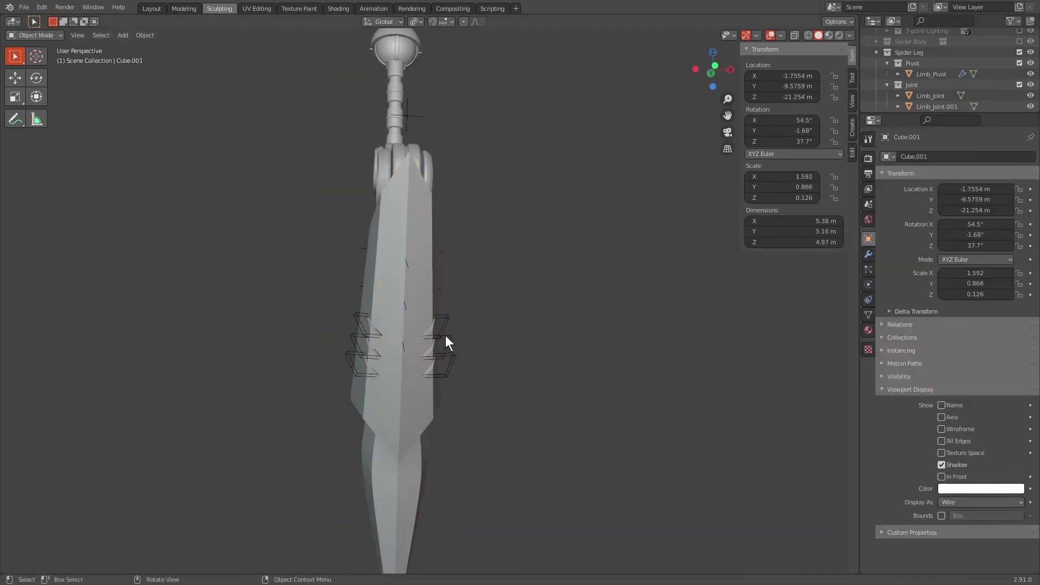
middle_click_drag(445, 341, 575, 346)
key("g")
left_click(637, 236)
mouse_move(637, 236)
middle_mouse_down()
mouse_move(651, 275)
mouse_move(734, 205)
mouse_move(732, 349)
middle_mouse_up()
left_click(668, 254)
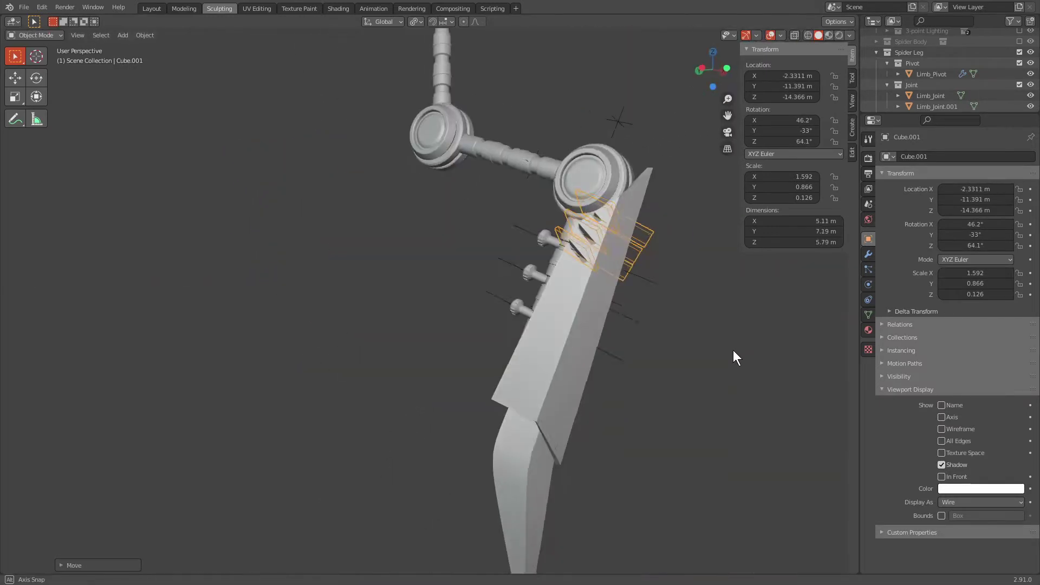
left_click(868, 254)
left_click(1005, 175)
left_click(973, 188)
mouse_move(575, 358)
middle_mouse_down()
mouse_move(595, 412)
mouse_move(622, 185)
mouse_move(567, 407)
mouse_move(551, 193)
middle_mouse_up()
Step: Move and scale the mirrored wire cutters to refine the blade's notches
mouse_move(539, 240)
middle_mouse_down()
mouse_move(581, 193)
mouse_move(571, 242)
middle_mouse_up()
key("Tab")
key("l")
middle_click_drag(401, 195, 492, 258)
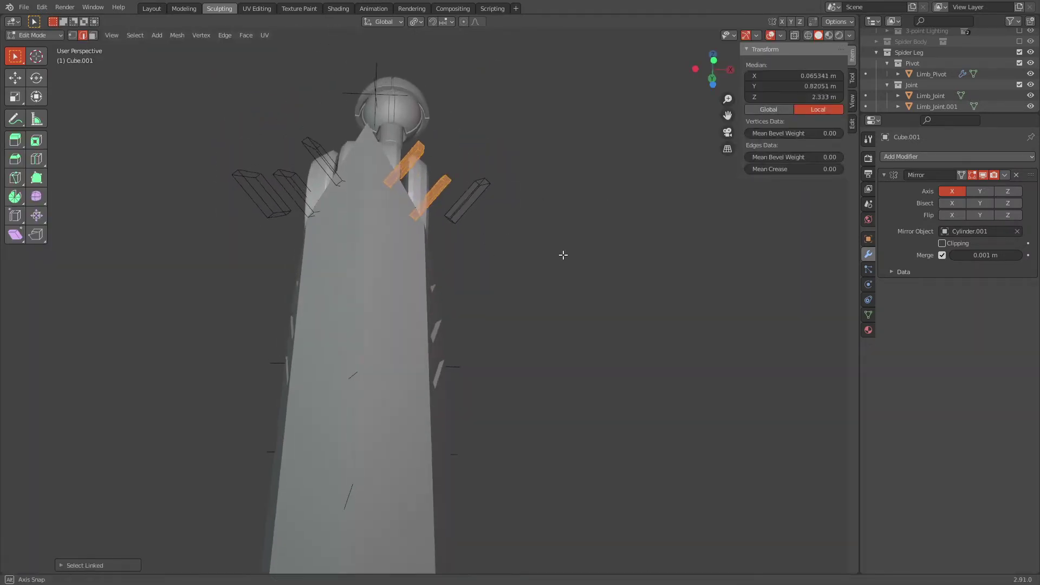
key("Tab")
mouse_move(563, 255)
middle_mouse_down()
mouse_move(532, 301)
mouse_move(629, 247)
middle_mouse_up()
left_click(582, 281)
left_click(446, 265)
key("g")
left_click(561, 293)
key("s")
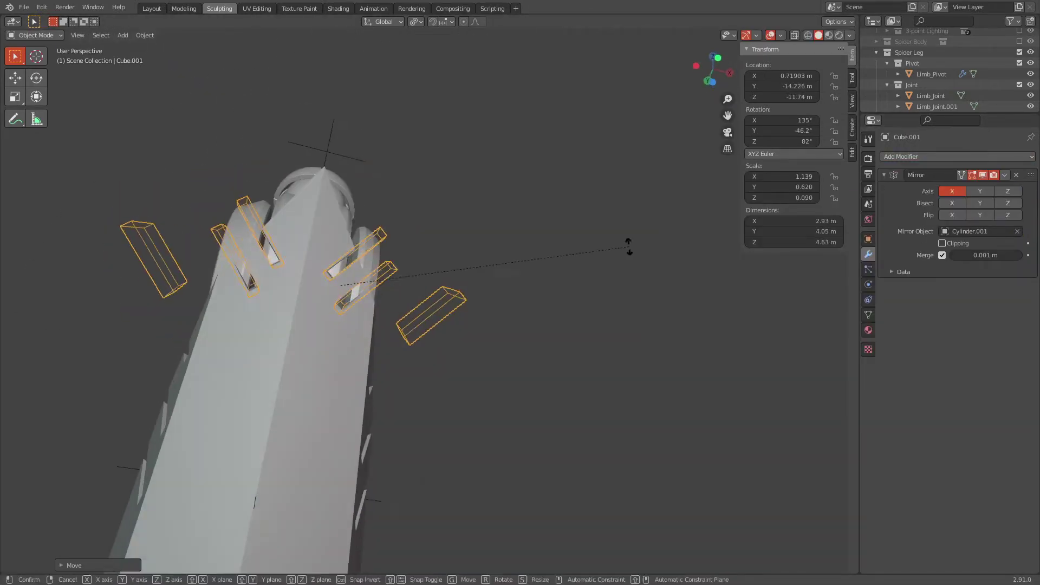
left_click(575, 317)
mouse_move(594, 313)
middle_mouse_down()
mouse_move(622, 411)
mouse_move(541, 390)
middle_mouse_up()
Step: Isolate Cylinder.003 and extrude its upper ring of side faces outward into a wider band
key("slash")
key("Tab")
left_click(625, 309, "alt")
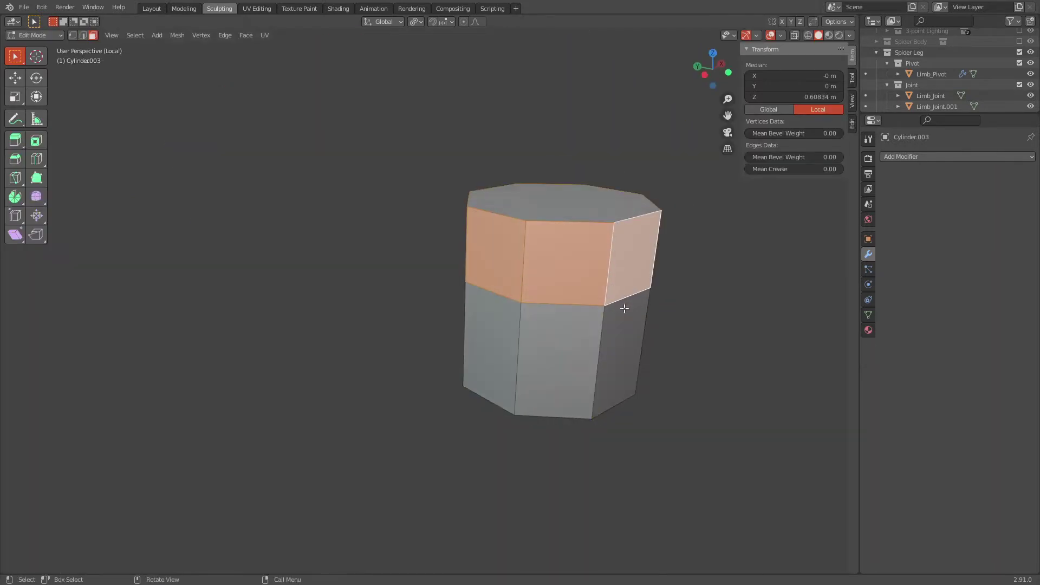
key("e")
key("s")
left_click(743, 288)
Step: Inset the cylinder's top face, extrude it down into a bowl, and inset the inner face again
left_click(675, 286)
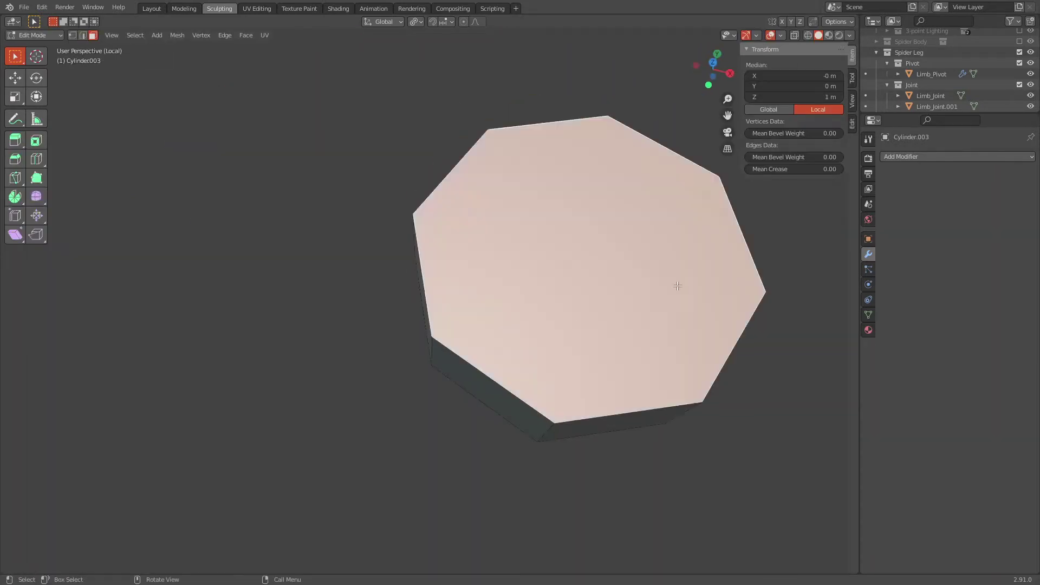
key("i")
key("e")
key("i")
left_click(693, 320)
mouse_move(693, 320)
middle_mouse_down()
mouse_move(708, 295)
mouse_move(639, 401)
mouse_move(666, 325)
mouse_move(603, 356)
mouse_move(578, 384)
mouse_move(302, 92)
mouse_move(657, 379)
middle_mouse_up()
left_click(676, 307)
Step: Bevel the bolt's outer rim edges and smooth it with level-1 subdivision (Ctrl+1)
left_click(638, 413, "alt")
key("ctrl+b")
left_click(637, 412)
key("3")
left_click(577, 384)
key("Tab")
key("ctrl+1")
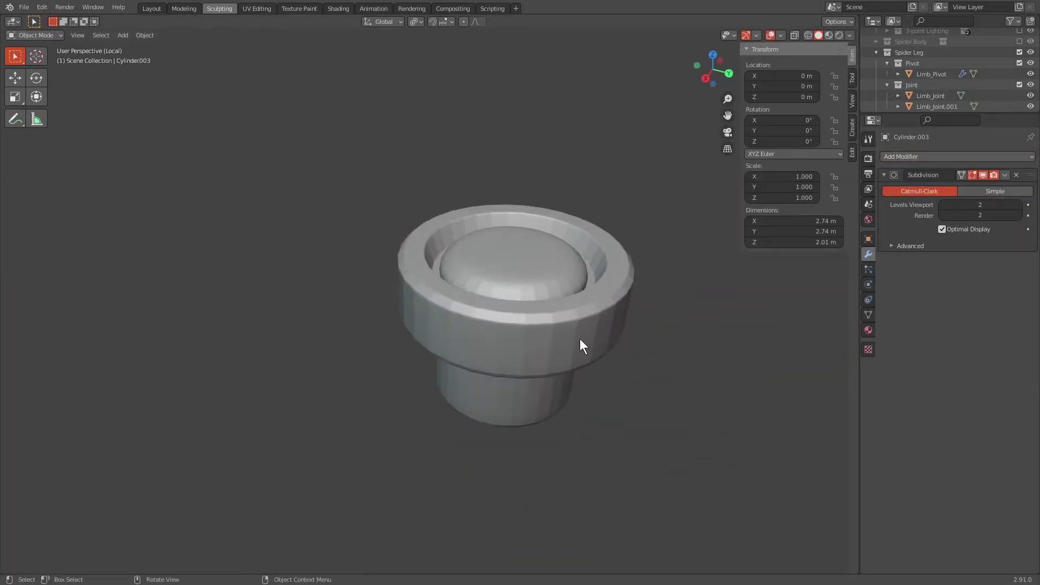
Step: Duplicate the bolt onto the leg blade in side view with snapping on, scaling the copy down
key("KP_Divide")
middle_click_drag(580, 359, 564, 325)
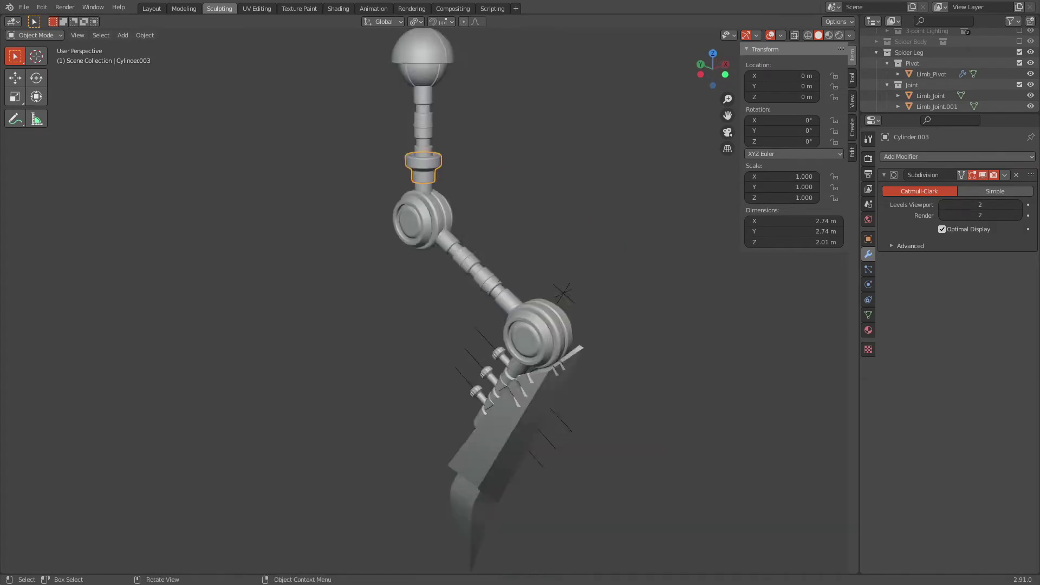
key("KP_3")
key("shift+d")
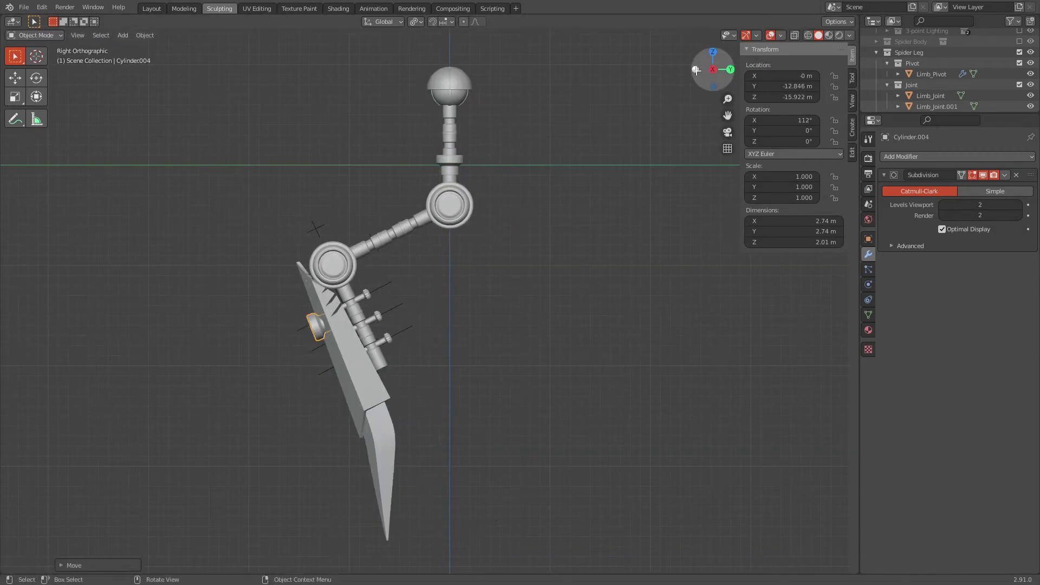
left_click_drag(696, 70, 534, 337)
left_click(432, 21)
left_click(451, 22)
key("s")
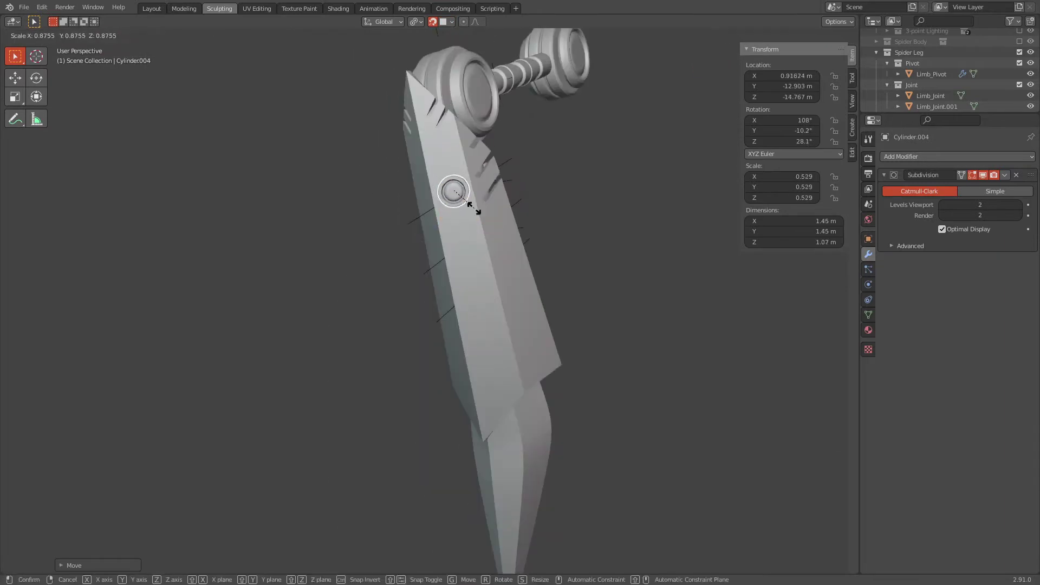
right_click(519, 388)
key("ctrl+z")
Step: Add another bolt copy on the blade front and orbit out to check the whole leg
mouse_move(491, 333)
middle_mouse_down()
mouse_move(652, 295)
mouse_move(469, 188)
middle_mouse_up()
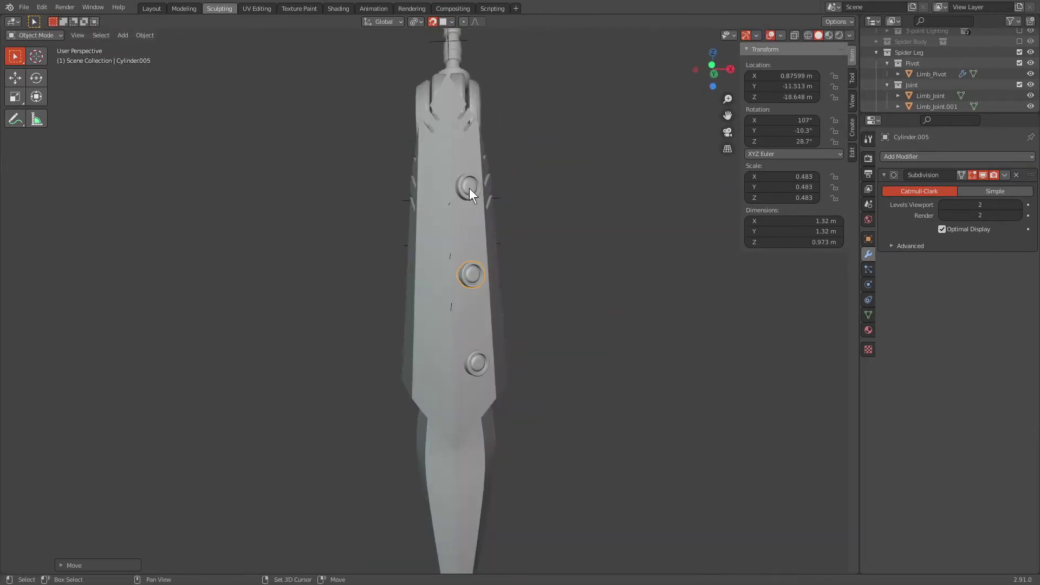
key("ctrl+z")
mouse_move(479, 273)
middle_mouse_down()
mouse_move(567, 272)
mouse_move(750, 371)
middle_mouse_up()
middle_click_drag(609, 361, 758, 217)
Step: Include the Spider Body collection and exclude Spider Leg in the Outliner
left_click(1019, 52)
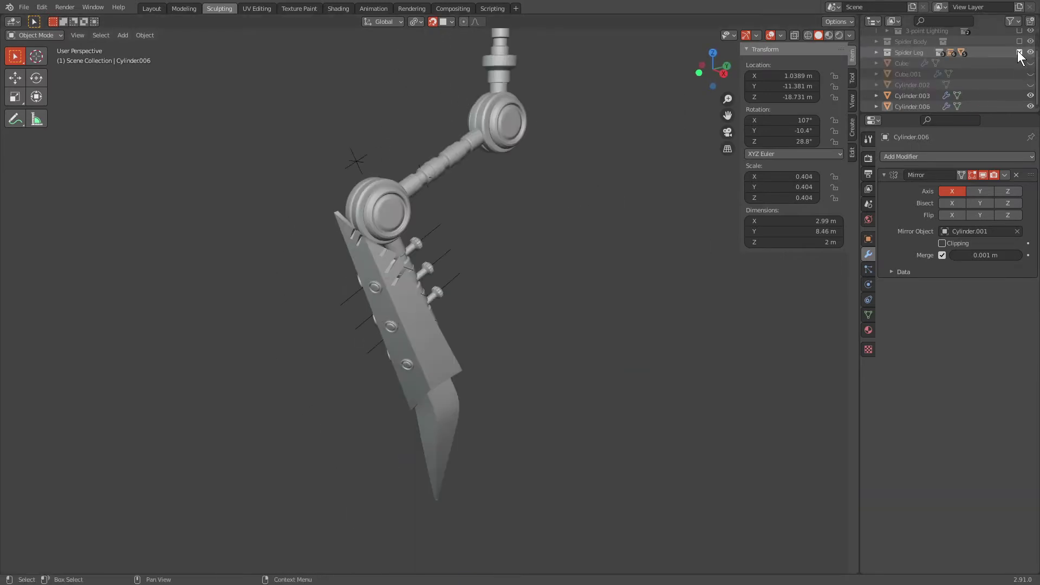
left_click(408, 320)
mouse_move(408, 320)
middle_mouse_down()
mouse_move(424, 330)
mouse_move(469, 433)
middle_mouse_up()
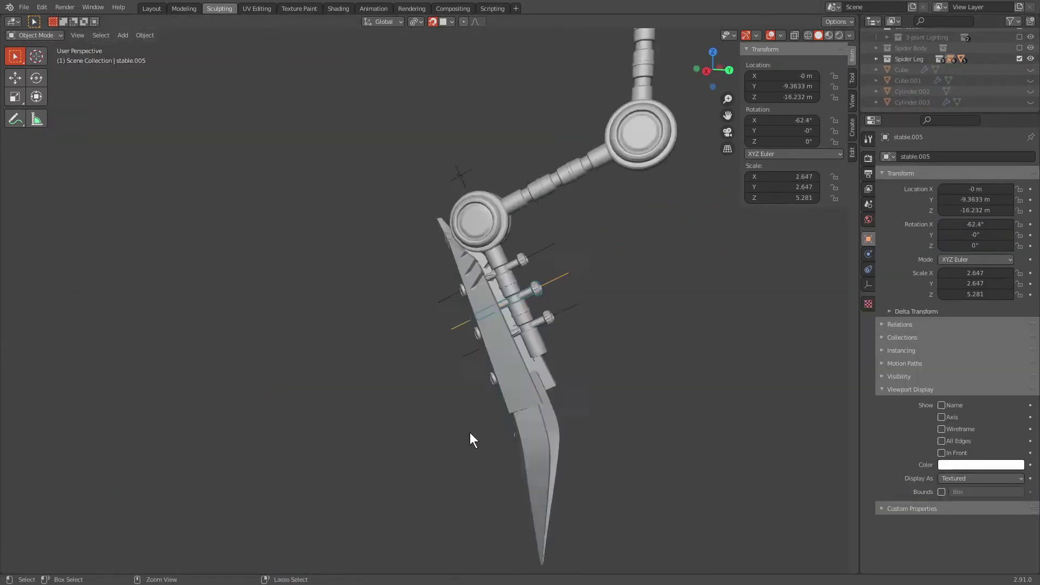
left_click(1019, 47)
left_click(1019, 58)
Step: Orbit to a side view of the spider and position several duplicated bolts on its body
scroll(631, 355, "up", 3)
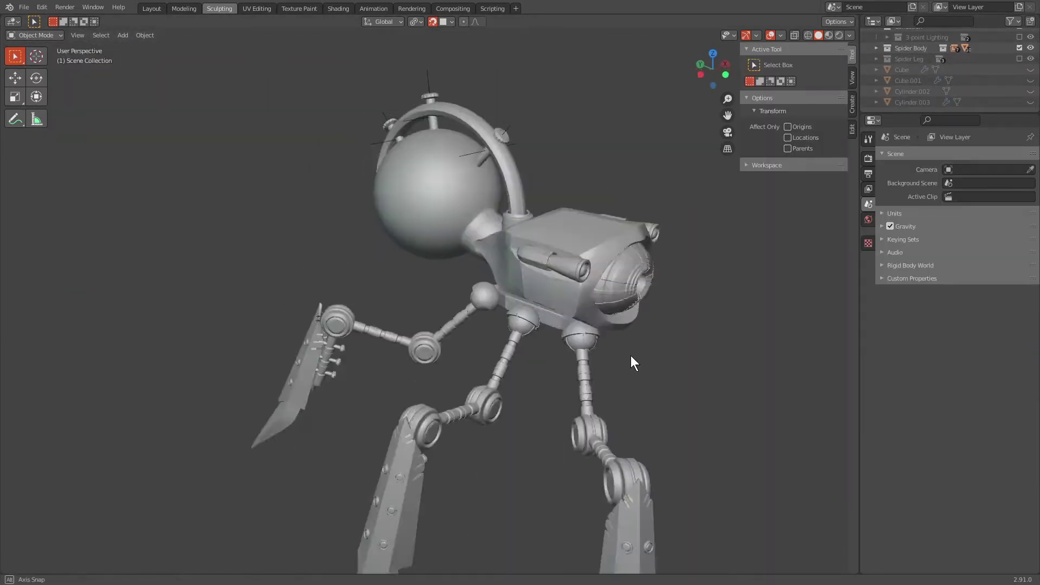
mouse_move(631, 356)
middle_mouse_down("ctrl")
mouse_move(519, 299)
mouse_move(768, 342)
mouse_move(651, 304)
mouse_move(655, 296)
mouse_move(577, 261)
middle_mouse_up("ctrl")
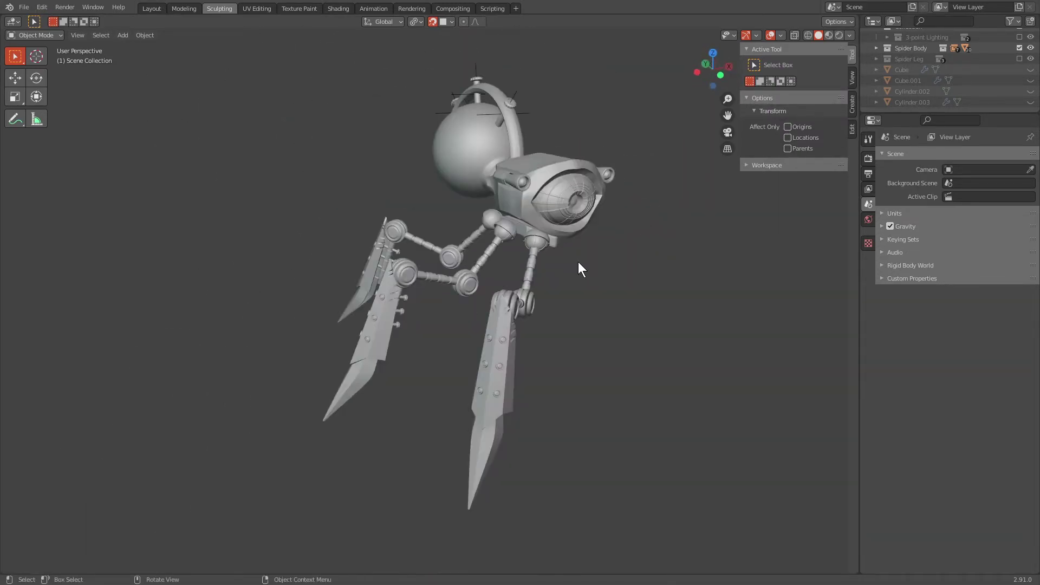
scroll(609, 352, "up", 4)
mouse_move(609, 352)
middle_mouse_down()
mouse_move(530, 327)
mouse_move(538, 387)
mouse_move(569, 430)
mouse_move(629, 300)
middle_mouse_up()
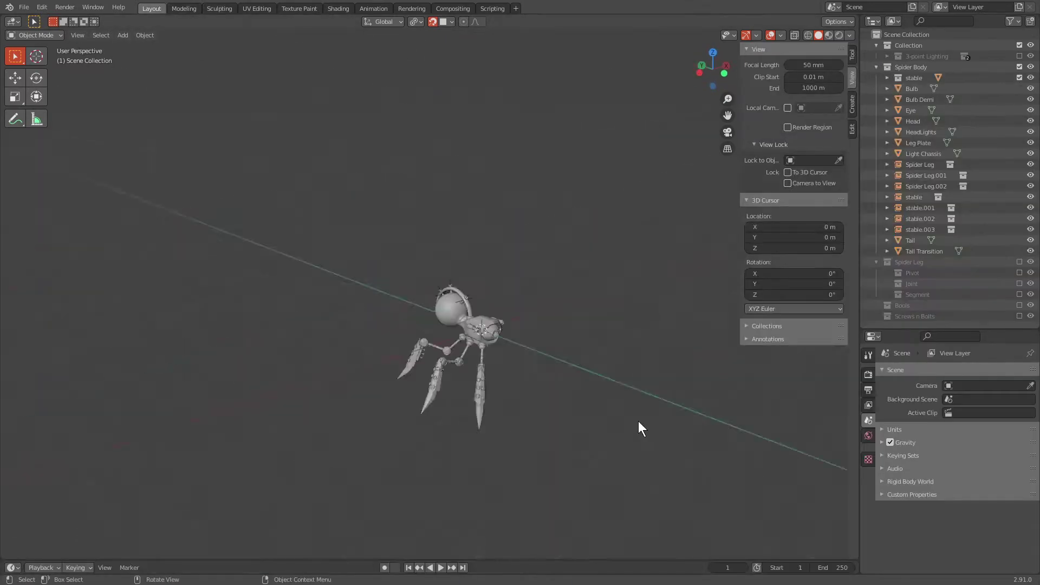
scroll(598, 381, "up", 4)
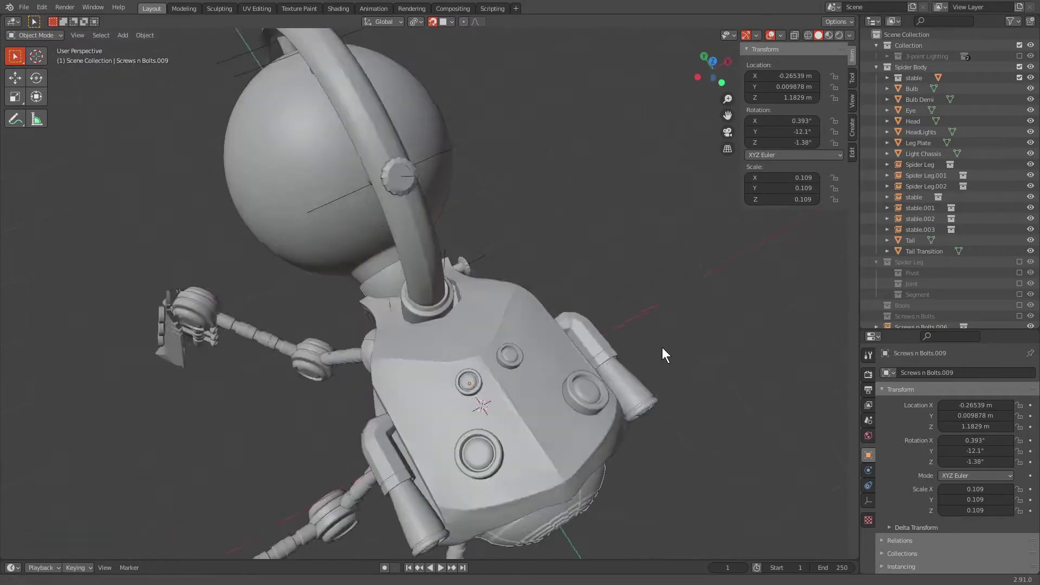
mouse_move(662, 347)
middle_mouse_down()
mouse_move(538, 418)
mouse_move(627, 371)
mouse_move(741, 274)
middle_mouse_up()
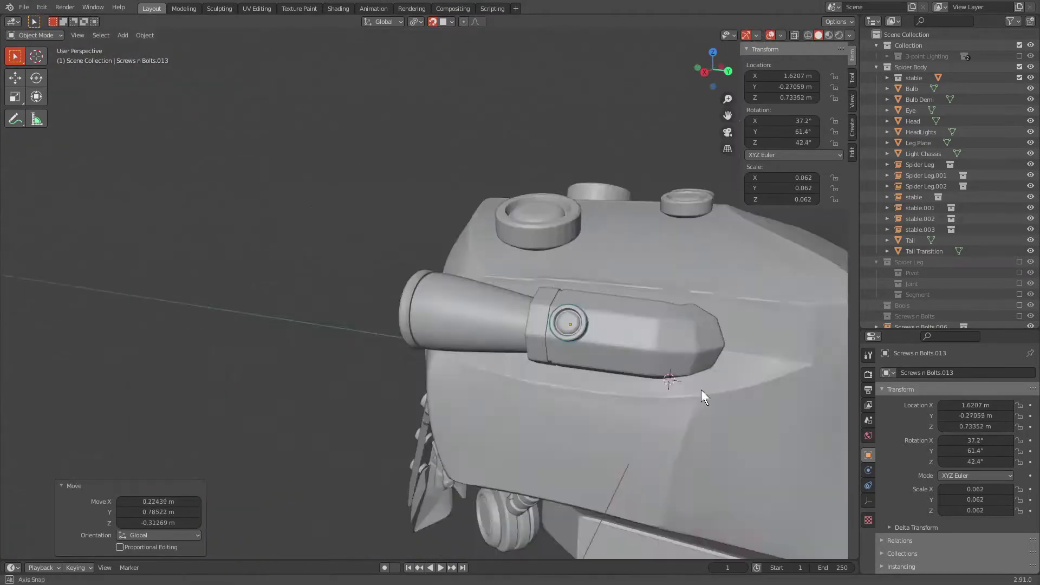
mouse_move(701, 388)
middle_mouse_down()
mouse_move(679, 320)
mouse_move(733, 453)
mouse_move(655, 408)
middle_mouse_up()
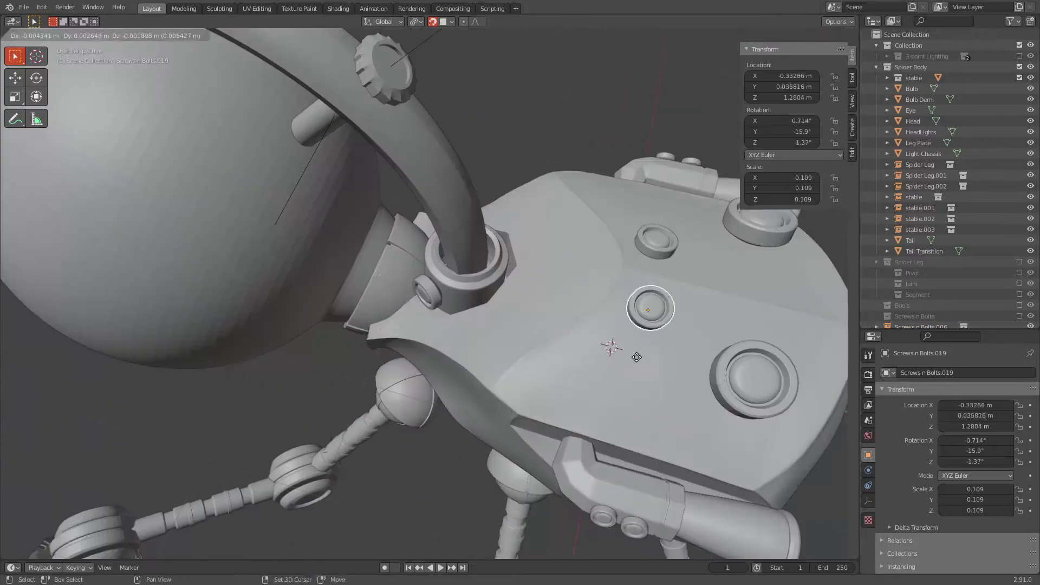
left_click(636, 358)
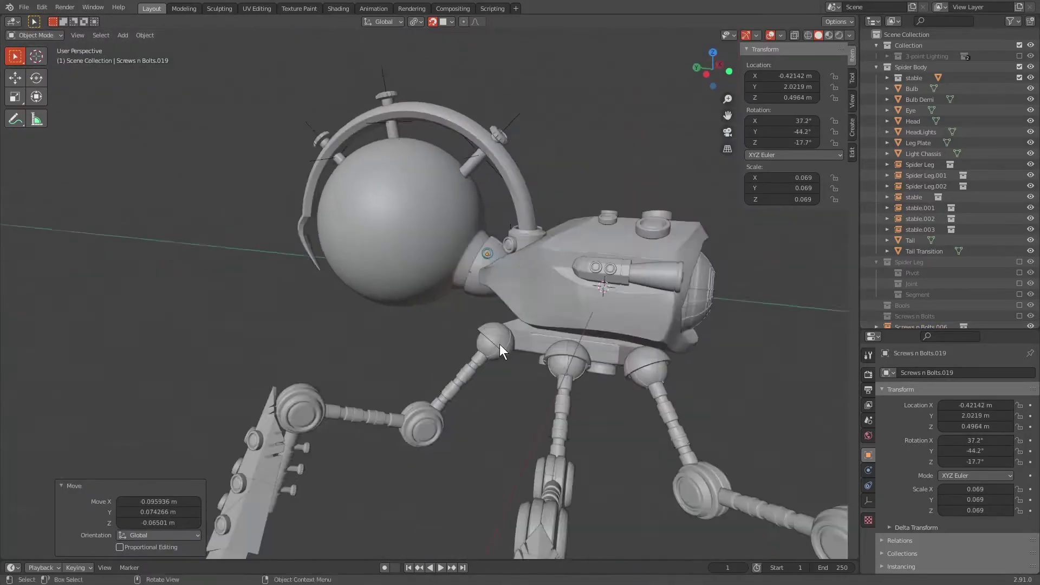
mouse_move(499, 344)
middle_mouse_down()
mouse_move(623, 341)
mouse_move(672, 376)
mouse_move(586, 329)
middle_mouse_up()
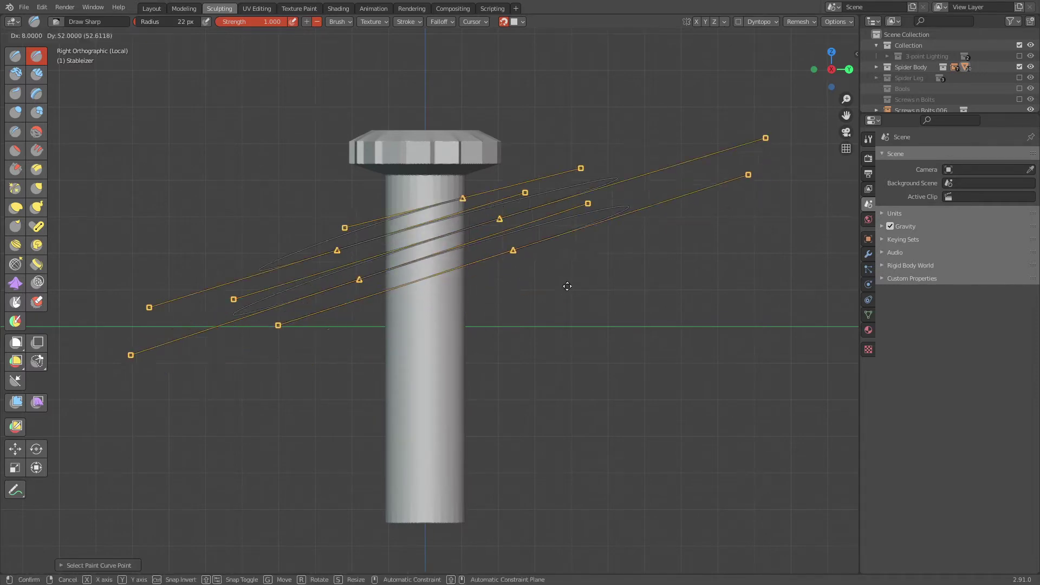
Step: Sculpt twisting thread grooves down the Stableizer shaft, undoing the rough attempts
key("ctrl+z")
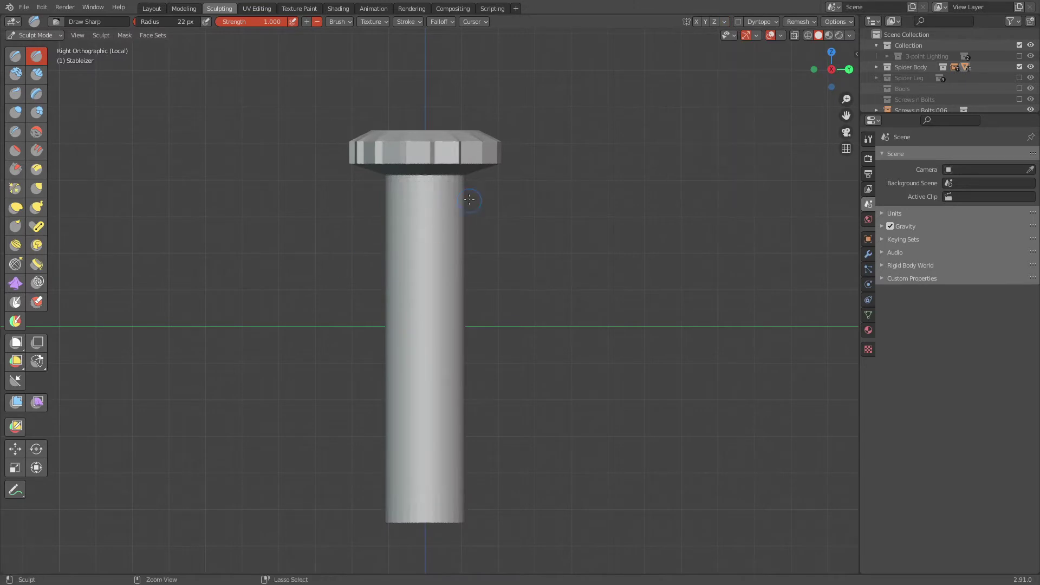
key("ctrl+z")
middle_click_drag(486, 230, 571, 291)
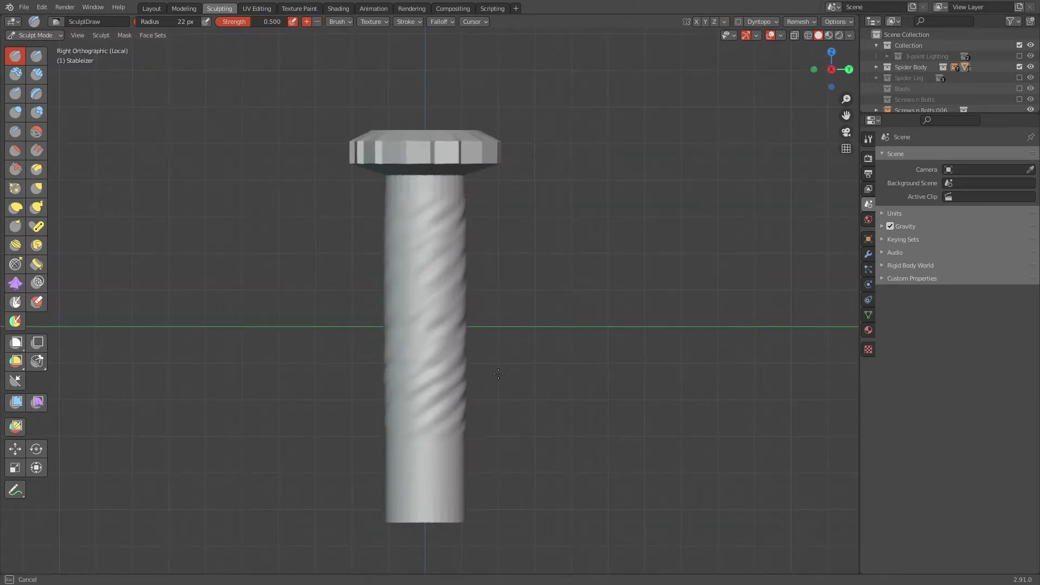
key("ctrl+z")
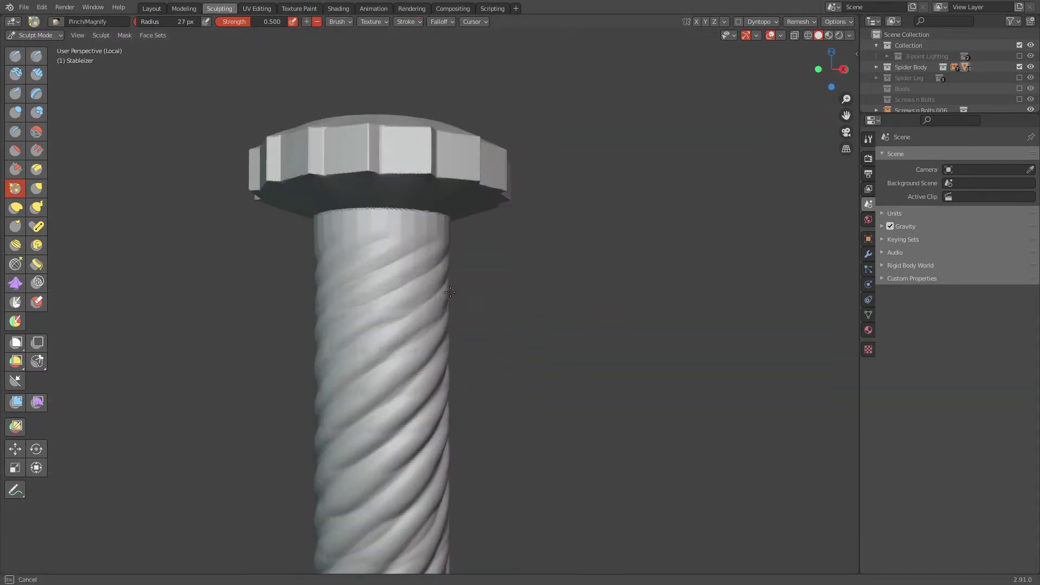
scroll(450, 292, "up", 2)
scroll(610, 267, "down", 4)
scroll(610, 267, "up", 4)
middle_click_drag(611, 267, 345, 233)
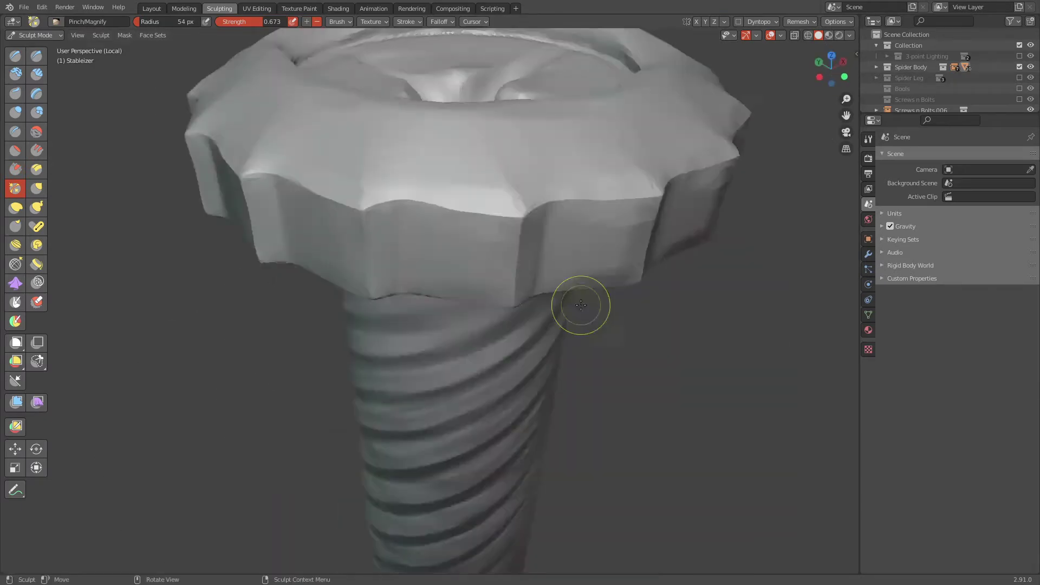
Step: Orbit around the stabilizer's cross-pinched head and bolt cap to inspect the result
scroll(440, 205, "up", 3)
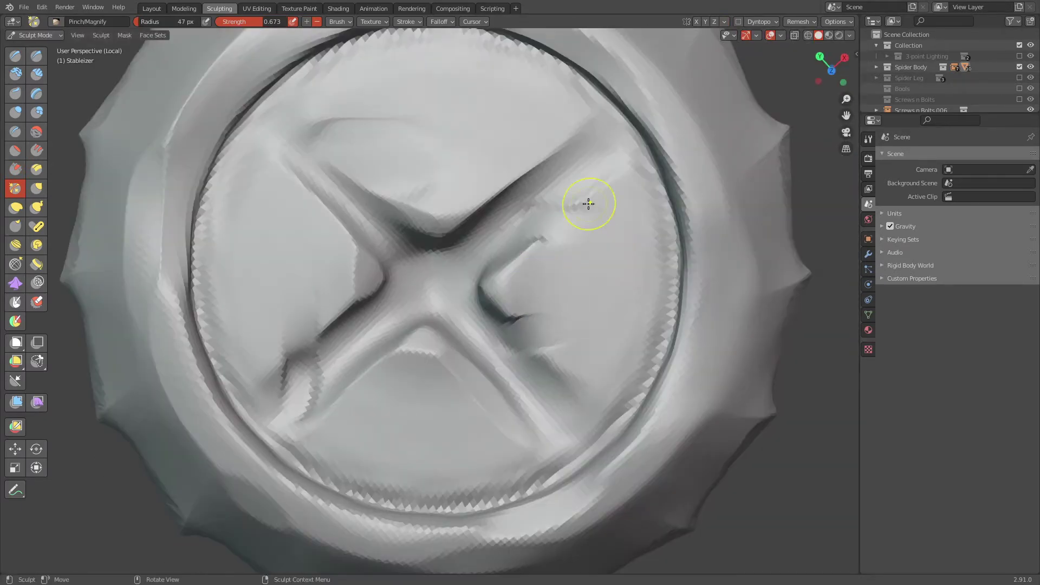
scroll(587, 204, "up", 3)
middle_click_drag(549, 272, 419, 207)
scroll(420, 207, "down", 5)
scroll(544, 364, "down", 3)
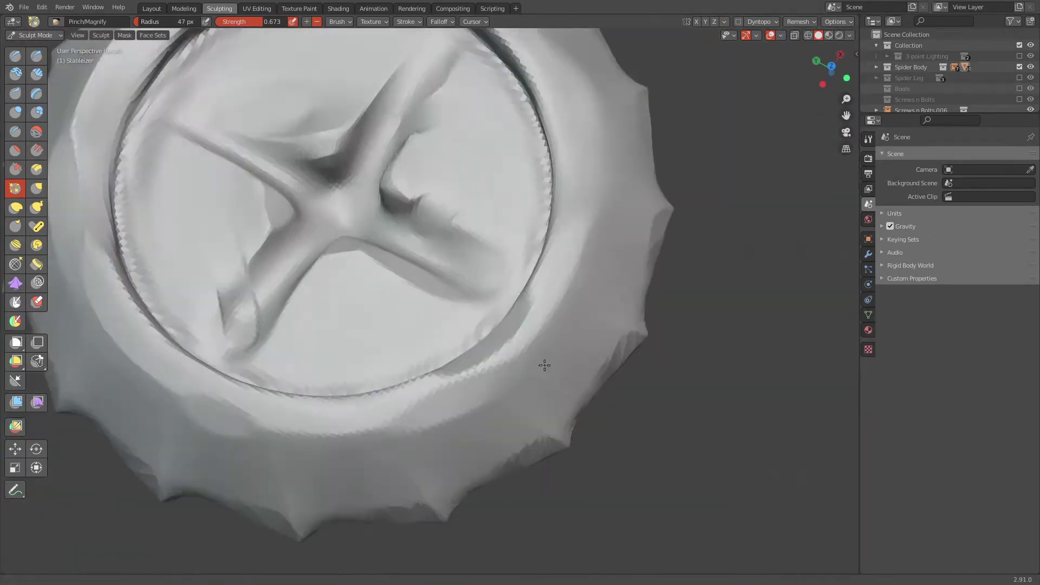
mouse_move(169, 233)
middle_mouse_down()
mouse_move(396, 150)
mouse_move(531, 337)
middle_mouse_up()
scroll(396, 149, "down", 4)
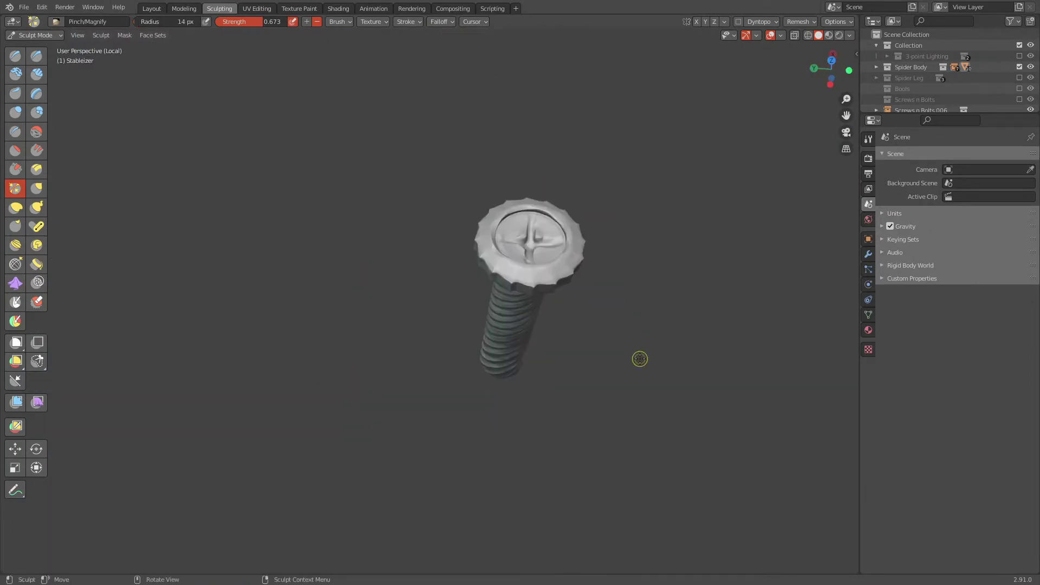
mouse_move(495, 246)
middle_mouse_down()
mouse_move(580, 294)
mouse_move(485, 262)
mouse_move(518, 201)
mouse_move(556, 303)
mouse_move(429, 320)
mouse_move(723, 268)
middle_mouse_up()
Step: Add a bevelled cube above the ScrewBolt head as the start of the cross cutter
left_click(429, 320)
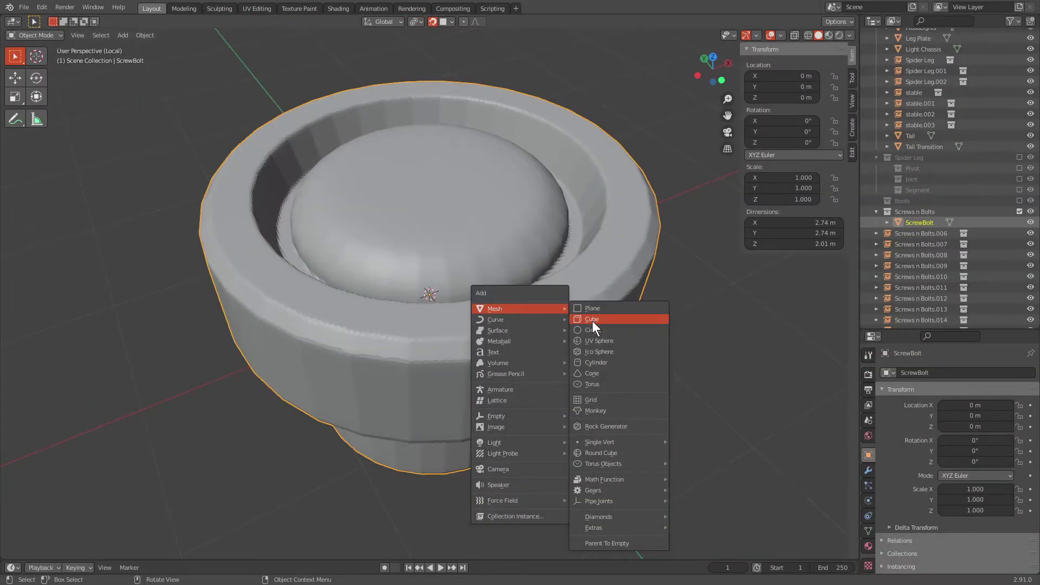
left_click(629, 318)
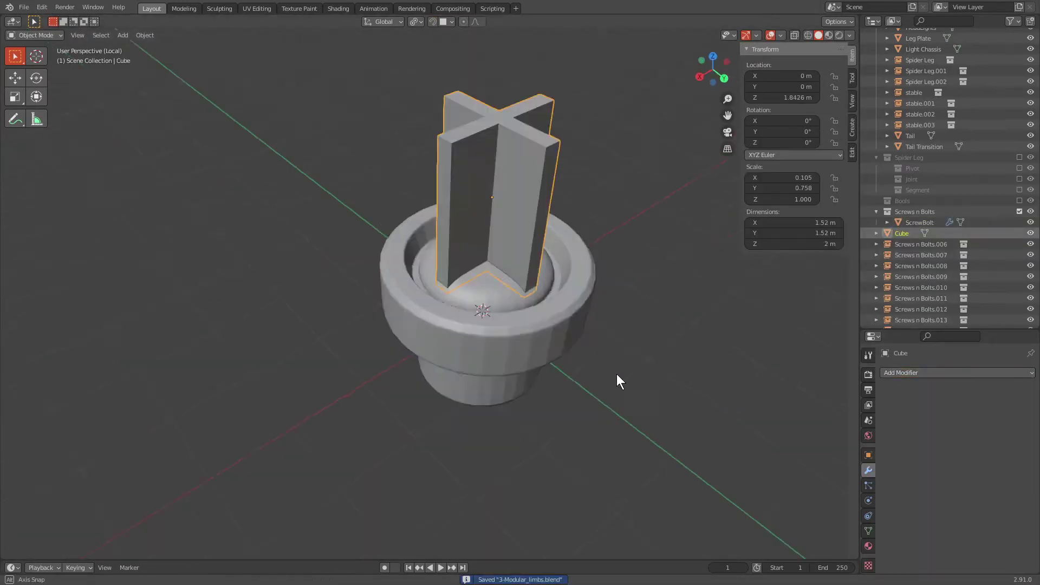
key("ctrl+b")
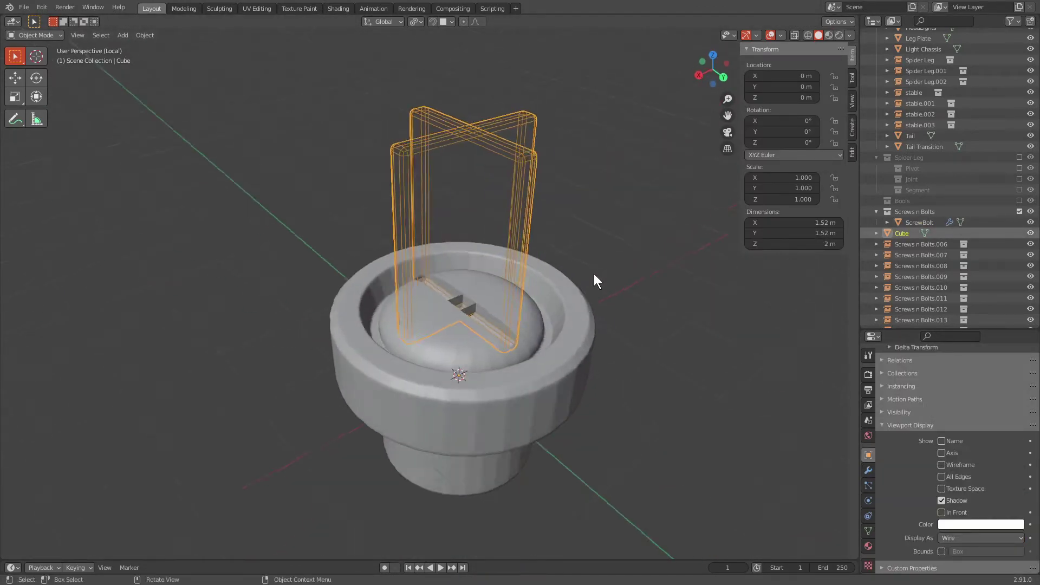
key("Tab")
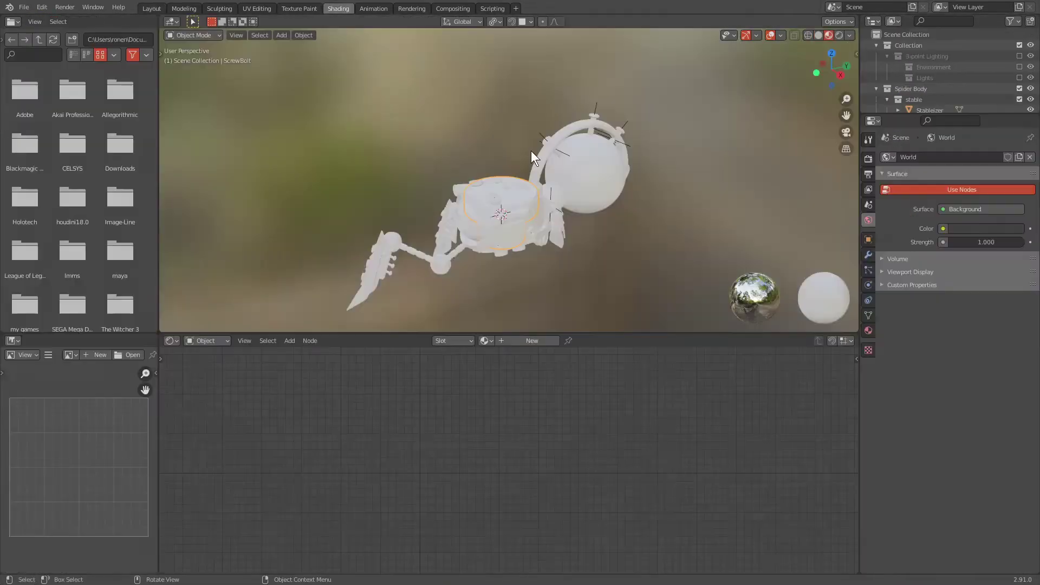
Step: Smooth the ScrewBolt head's surface while orbiting around its side
scroll(576, 234, "down", 3)
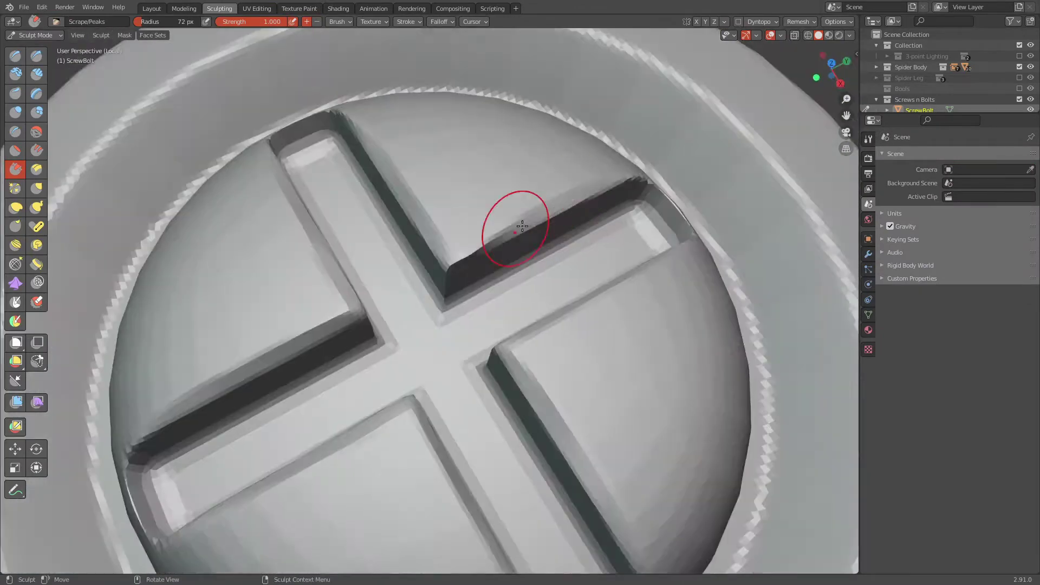
scroll(511, 220, "down", 3)
middle_click_drag(511, 220, 641, 246)
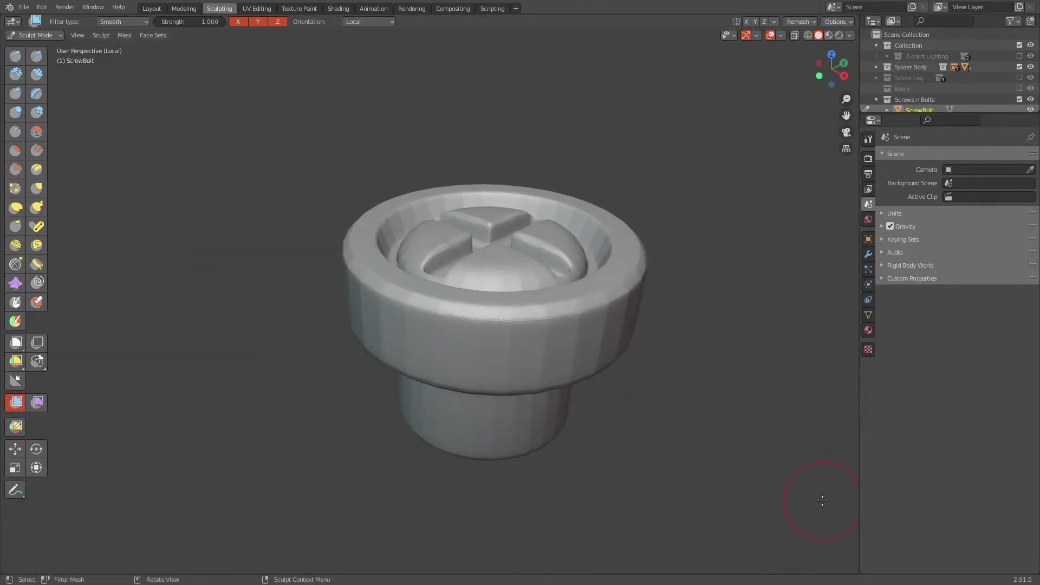
middle_click_drag(835, 482, 277, 303)
key("shift+s")
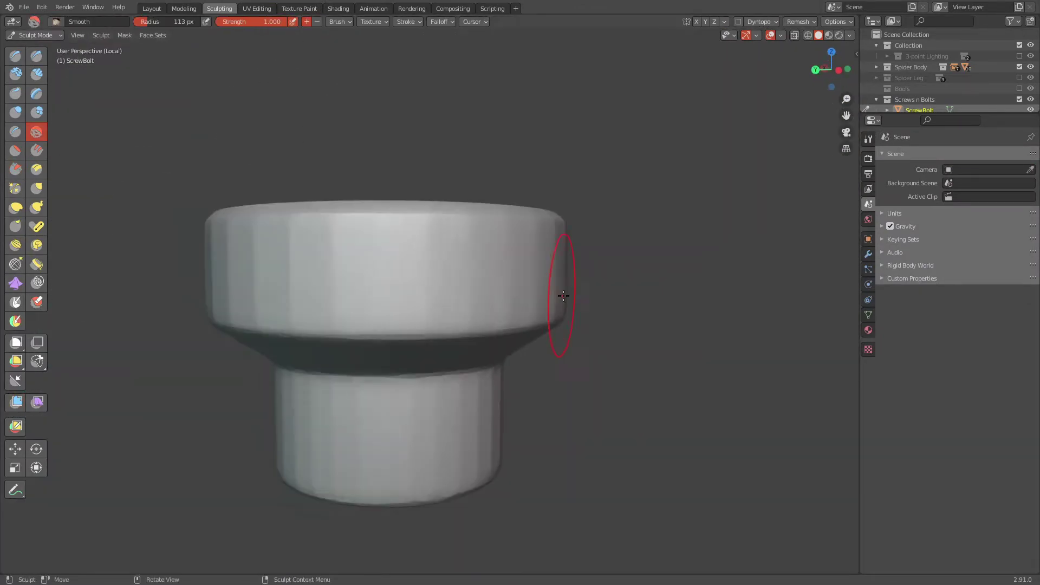
mouse_move(563, 295)
middle_mouse_down()
mouse_move(634, 300)
mouse_move(408, 229)
mouse_move(522, 371)
mouse_move(546, 269)
mouse_move(475, 123)
middle_mouse_up()
scroll(476, 123, "up", 3)
Step: Scrape the cross head and carve a sharp groove into it with Draw Sharp
key("shift+t")
middle_click_drag(582, 234, 521, 211)
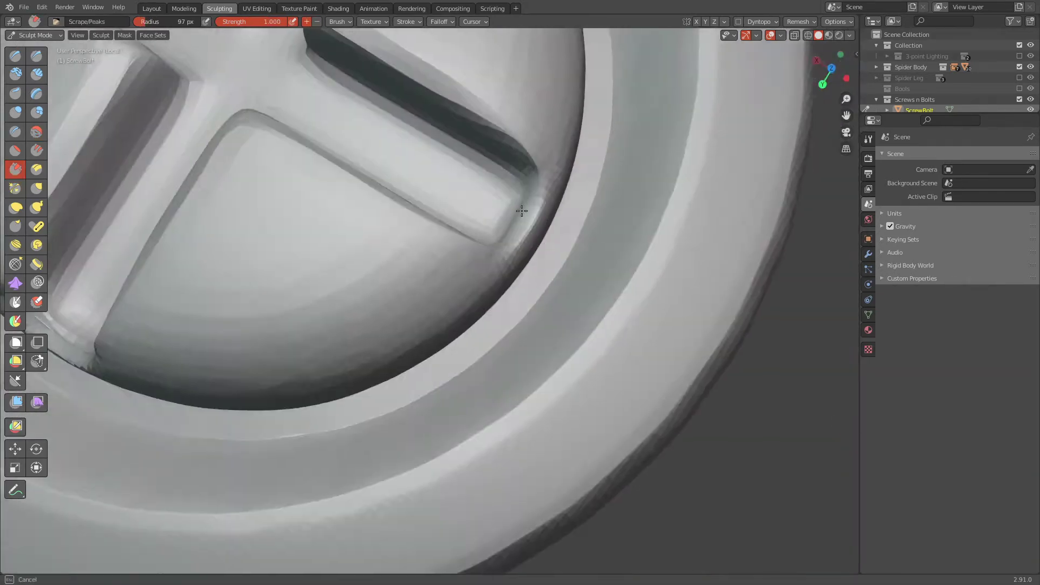
scroll(521, 210, "down", 3)
middle_click_drag(592, 274, 487, 163)
left_click(340, 22)
left_click(36, 56)
mouse_move(488, 217)
middle_mouse_down()
mouse_move(626, 320)
mouse_move(604, 205)
middle_mouse_up()
Step: Scrape damage into the cross slot's edge and inspect the bolt from the side
key("shift+t")
scroll(464, 267, "up", 4)
scroll(374, 383, "up", 2)
middle_click_drag(374, 384, 546, 192)
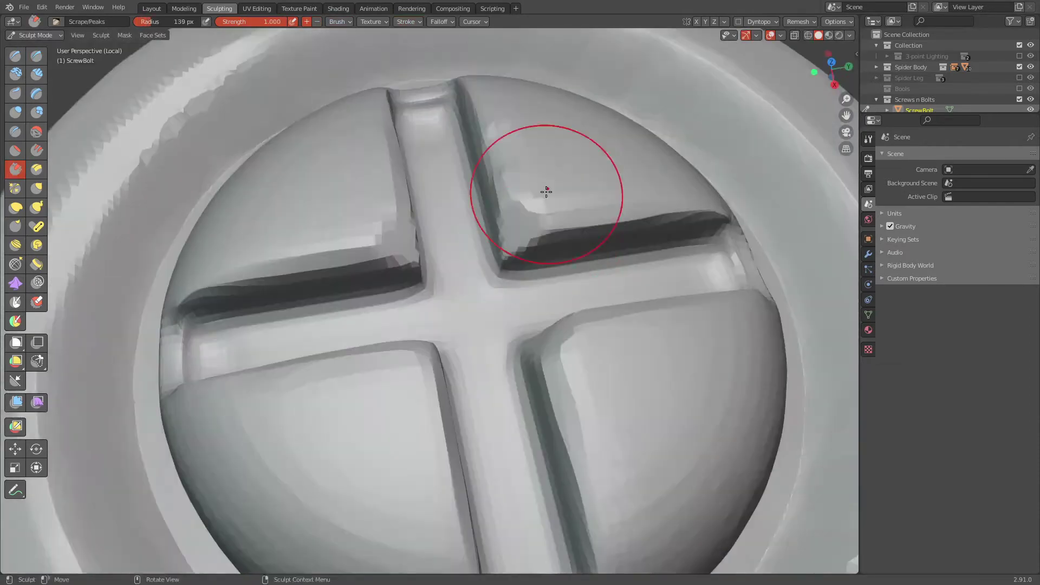
scroll(546, 191, "down", 5)
mouse_move(580, 453)
middle_mouse_down()
mouse_move(541, 325)
mouse_move(477, 219)
mouse_move(639, 325)
mouse_move(541, 228)
middle_mouse_up()
scroll(542, 325, "down", 2)
scroll(477, 219, "up", 4)
scroll(639, 325, "down", 3)
scroll(542, 228, "up", 3)
scroll(488, 271, "down", 4)
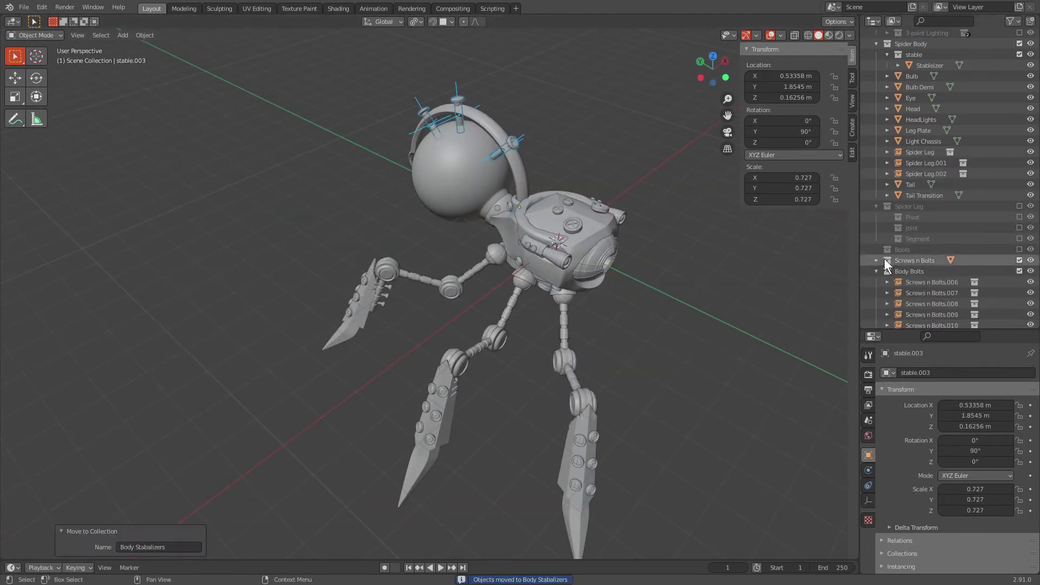
Step: Move the Body Bolts and Body Stabalizers collections inside Spider Body in the Outliner
left_click_drag(899, 271, 941, 88)
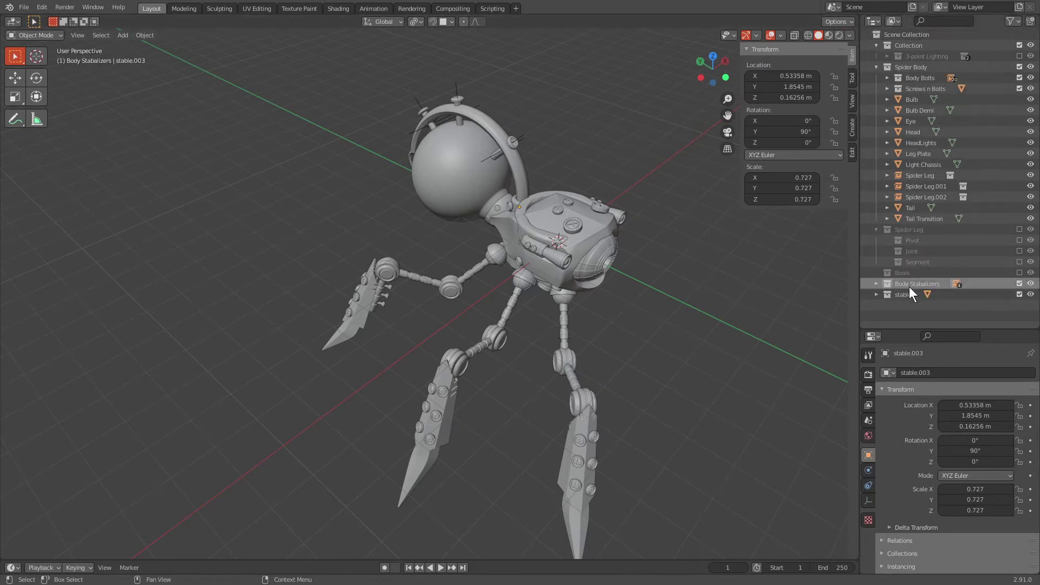
key("ctrl+z")
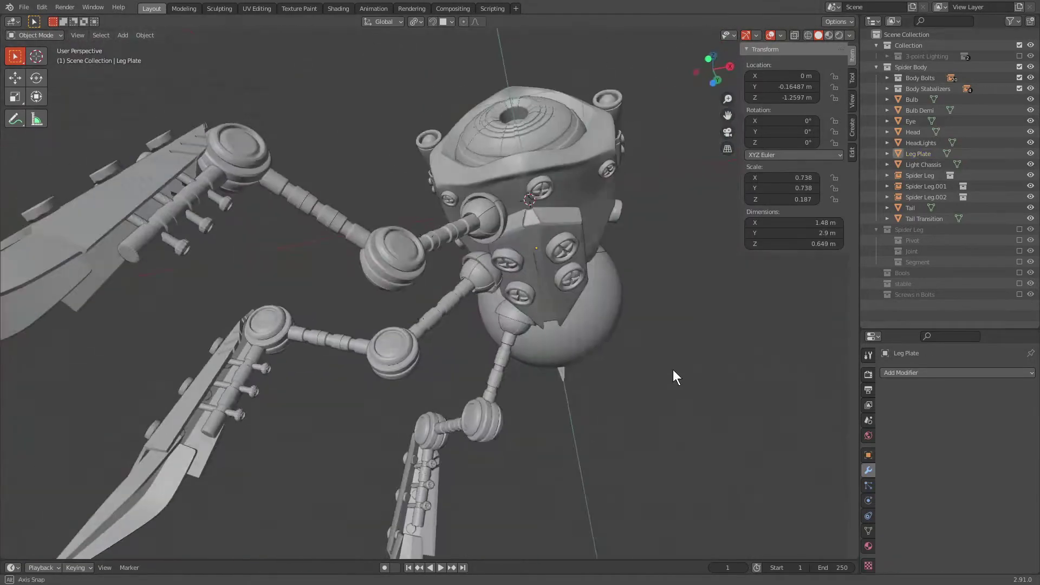
Step: Save the file and loop-cut a new edge loop into the Limb_Pivot ring with the subdivision cage shown
mouse_move(673, 369)
middle_mouse_down()
mouse_move(626, 405)
mouse_move(607, 346)
middle_mouse_up()
key("ctrl+s")
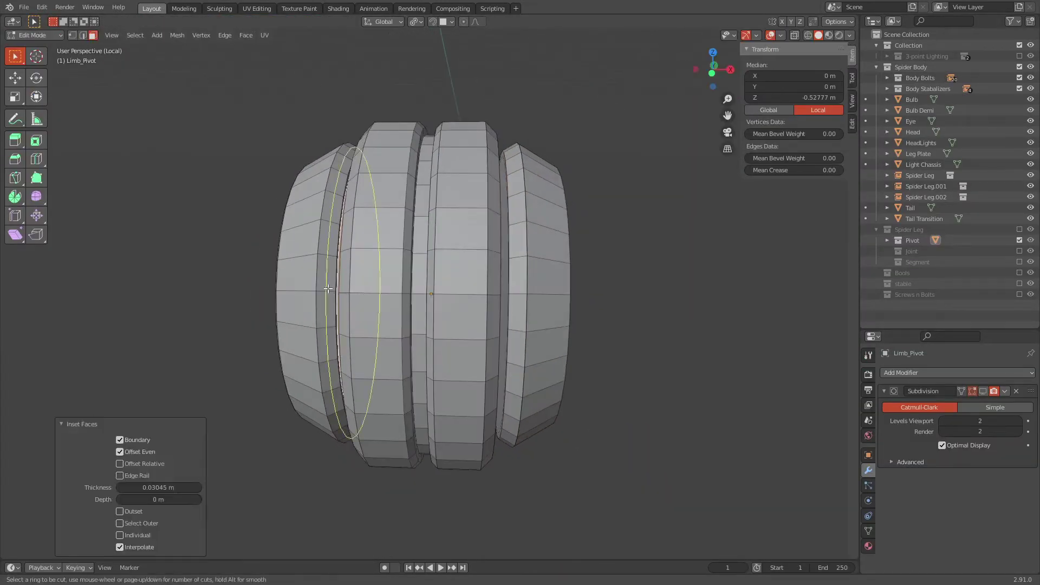
left_click(983, 391)
middle_click_drag(596, 325, 414, 324)
middle_click_drag(488, 271, 542, 243)
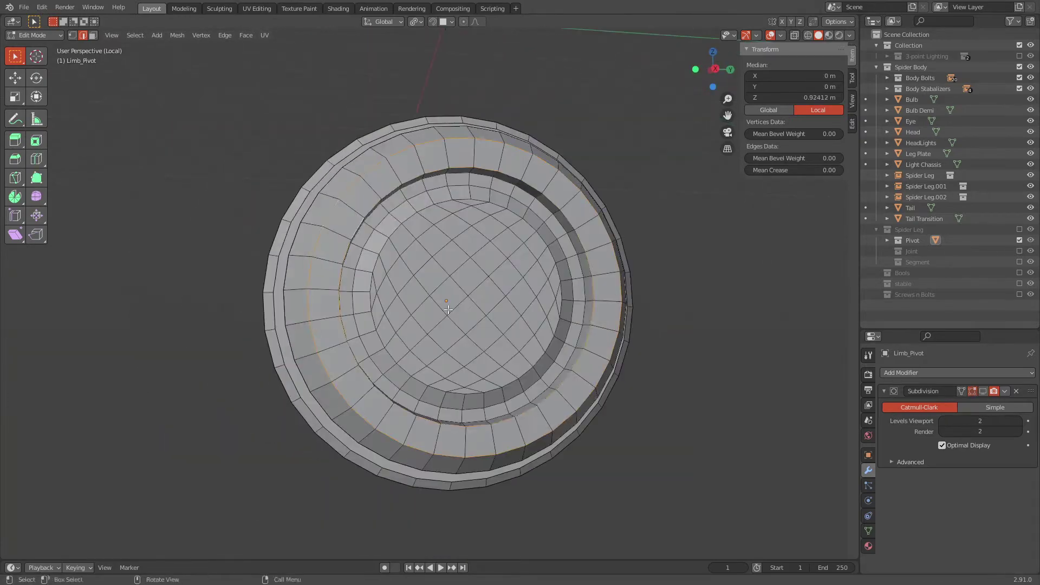
key("ctrl+r")
left_click(569, 291)
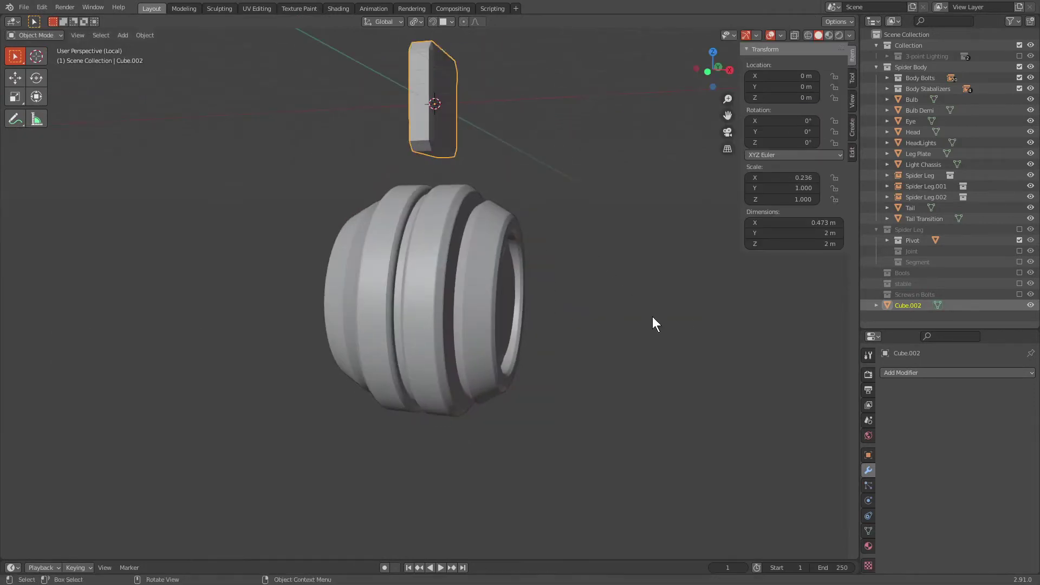
Step: Inspect the Limb_Pivot's pinched slot up close, then return to the Layout workspace
mouse_move(752, 466)
middle_mouse_down()
mouse_move(717, 316)
mouse_move(642, 363)
mouse_move(656, 405)
middle_mouse_up()
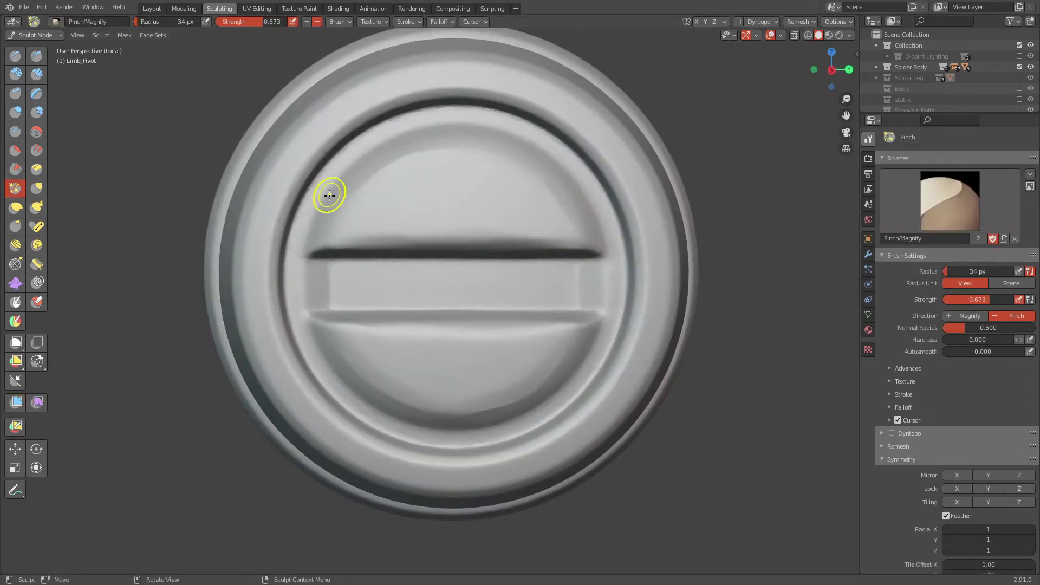
mouse_move(246, 262)
middle_mouse_down()
mouse_move(283, 249)
mouse_move(617, 278)
middle_mouse_up()
scroll(558, 343, "up", 3)
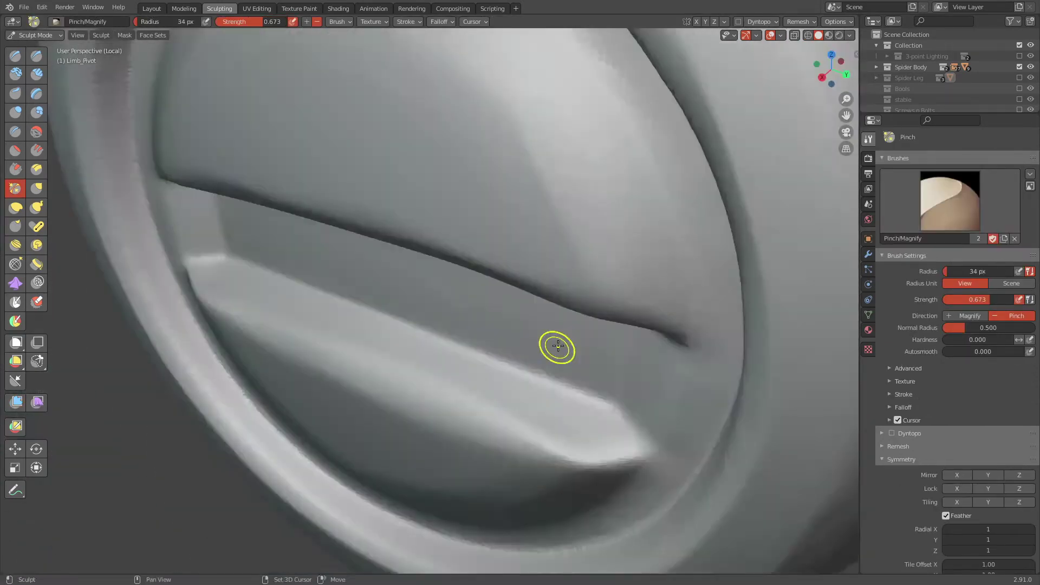
middle_click_drag(557, 344, 499, 164, "ctrl")
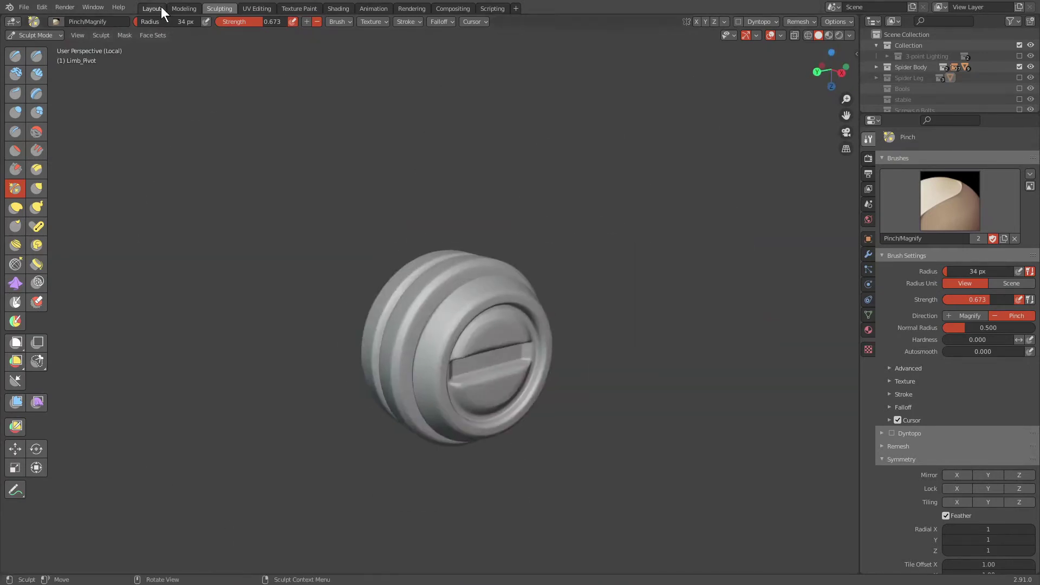
left_click(152, 8)
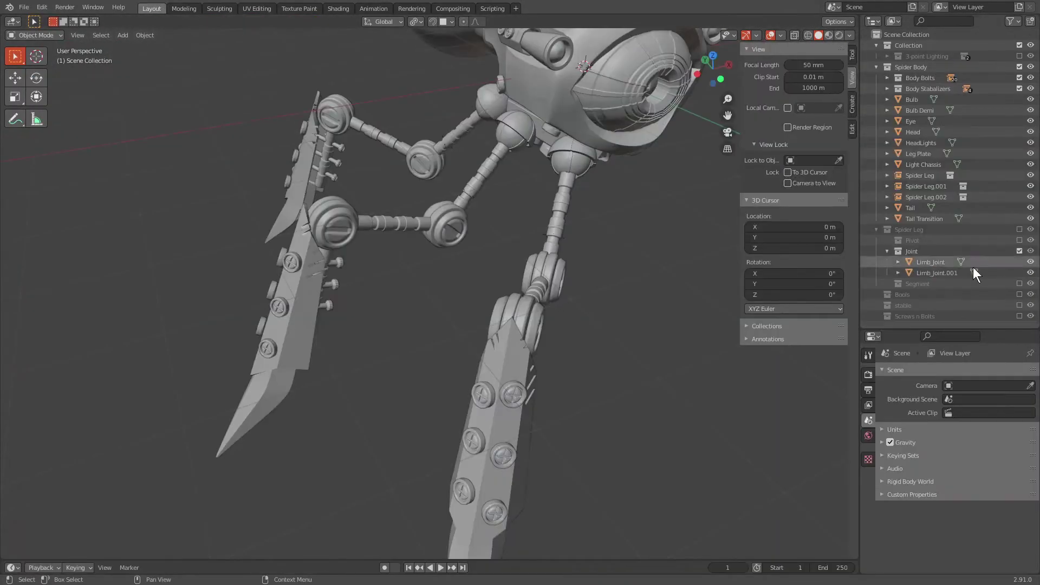
Step: Apply Visual Geometry to Mesh on Limb_Segment to bake its subdivision
left_click(961, 272)
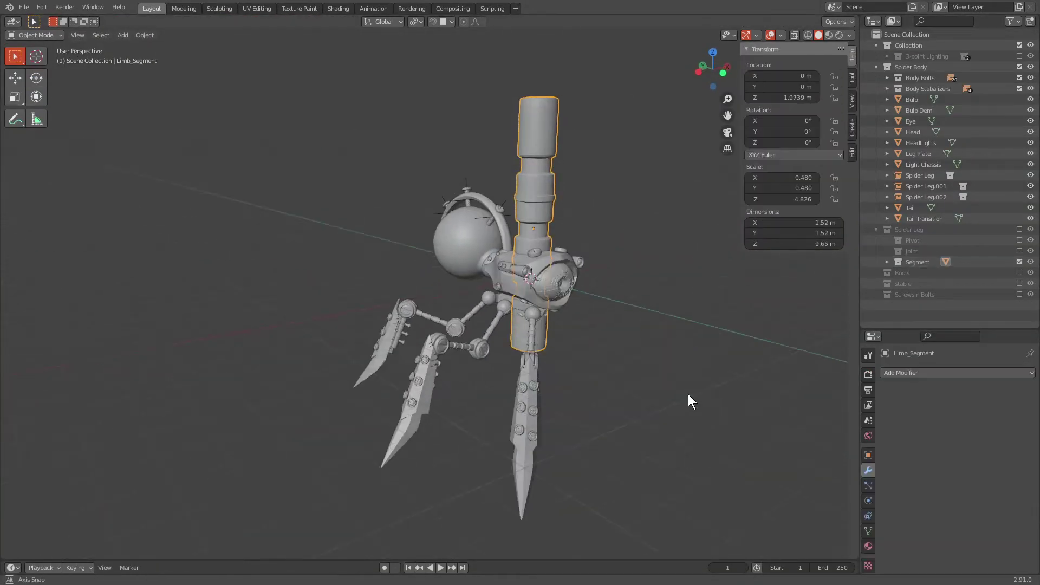
key("ctrl+a")
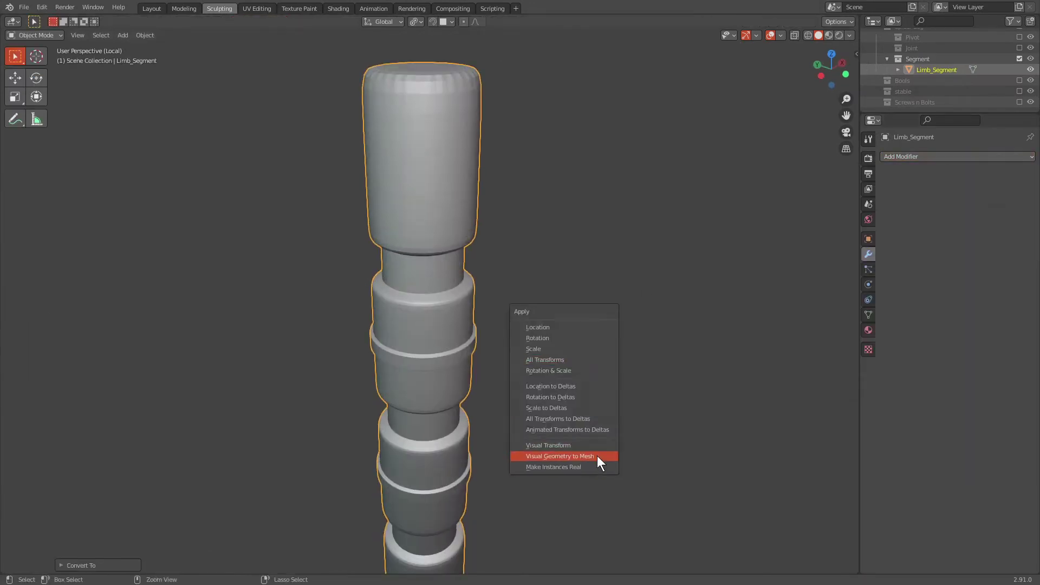
left_click(597, 456)
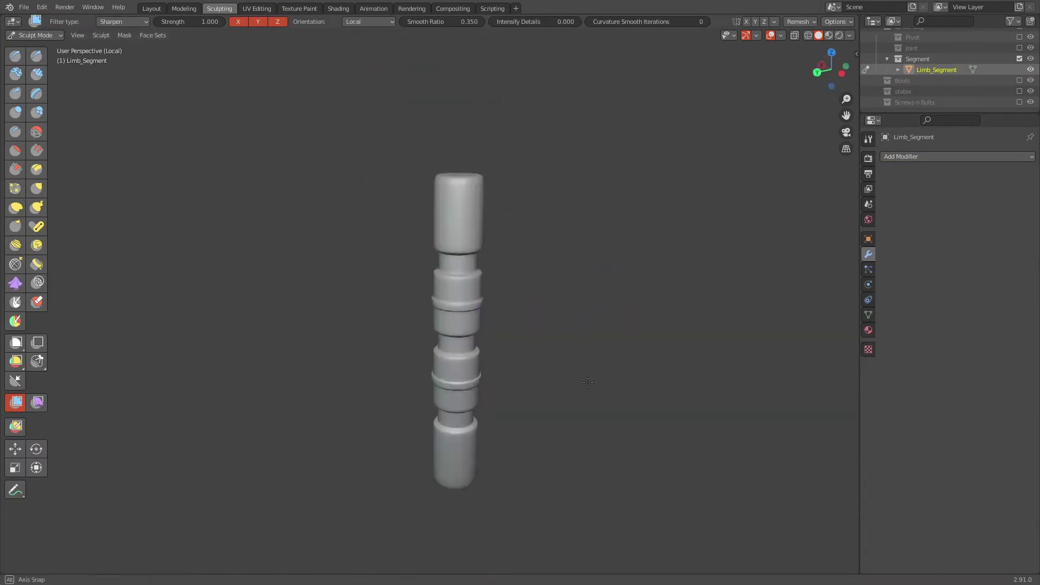
left_click(154, 9)
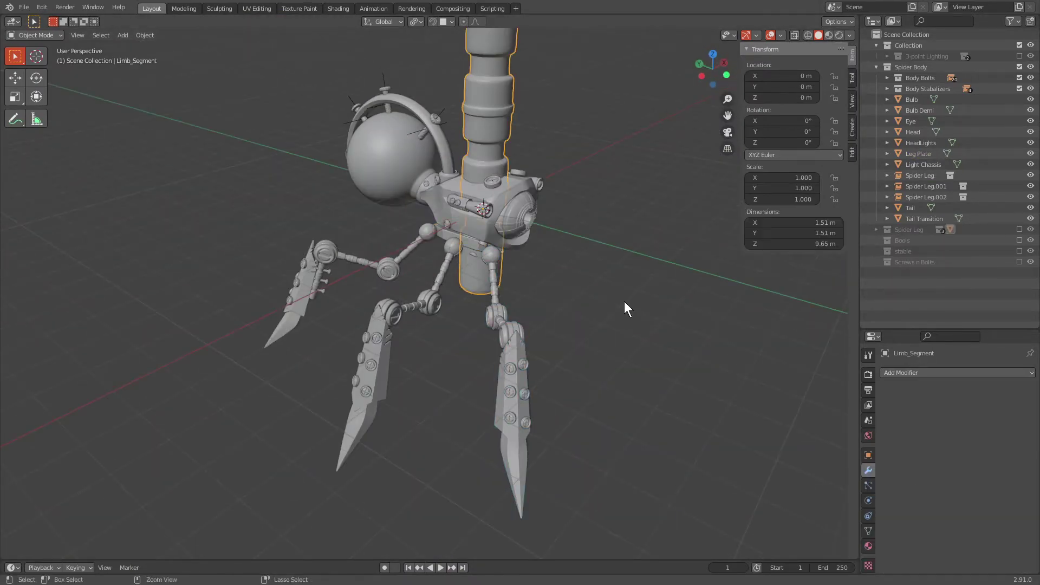
Step: Isolate the Armor Top plate in Sculpt Mode and remesh it
key("ctrl+Tab")
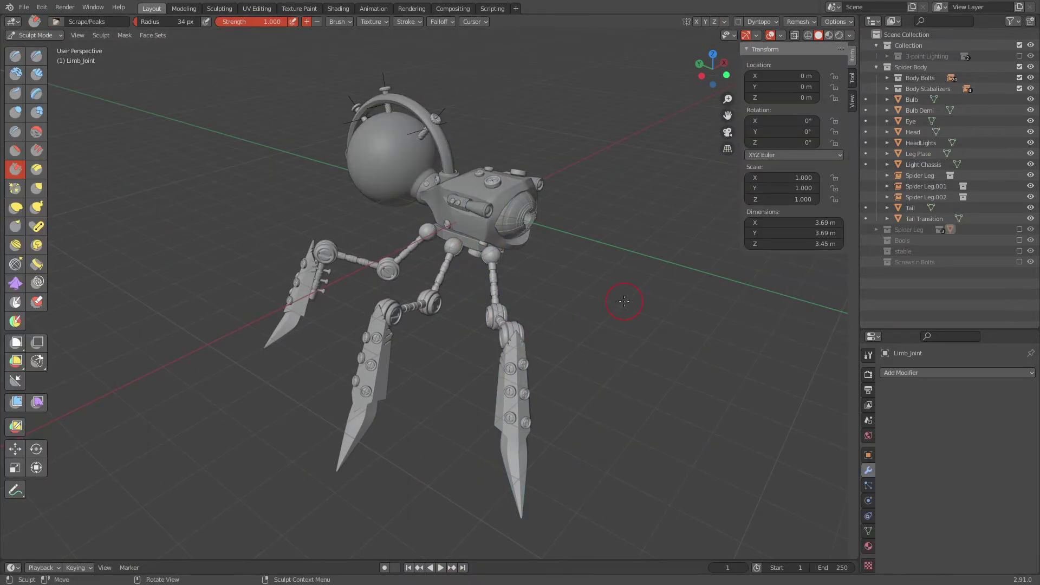
key("KP_Divide")
key("KP_Decimal")
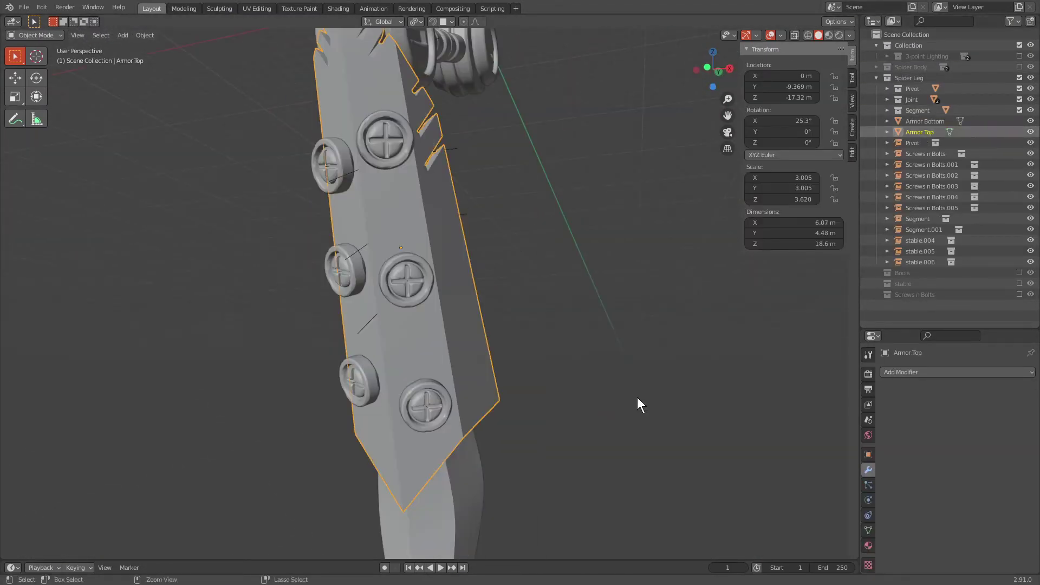
left_click(697, 418)
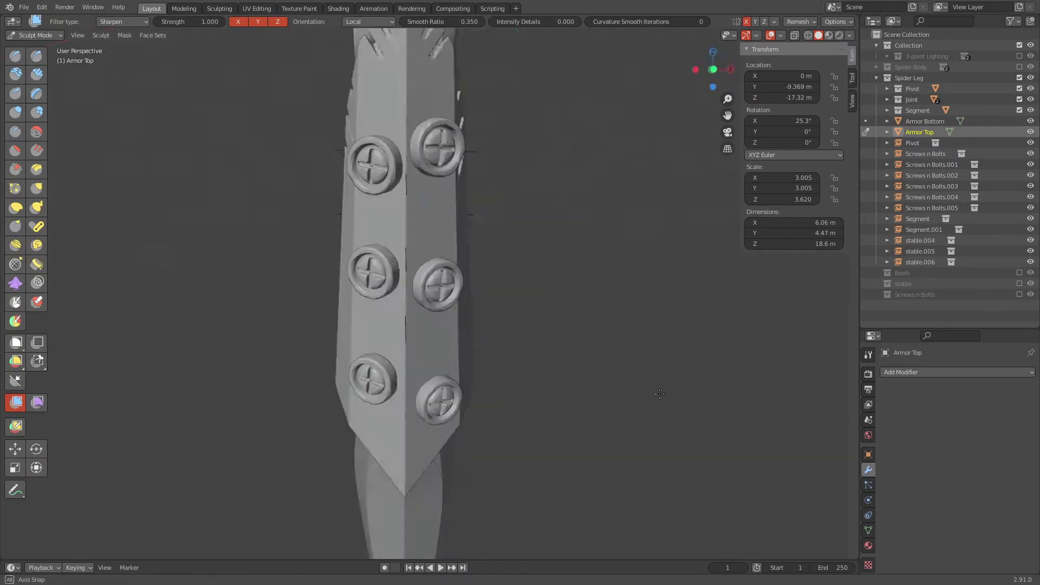
Step: Select the lower bolt on the armor and orbit in toward the bulb
key("ctrl+Tab")
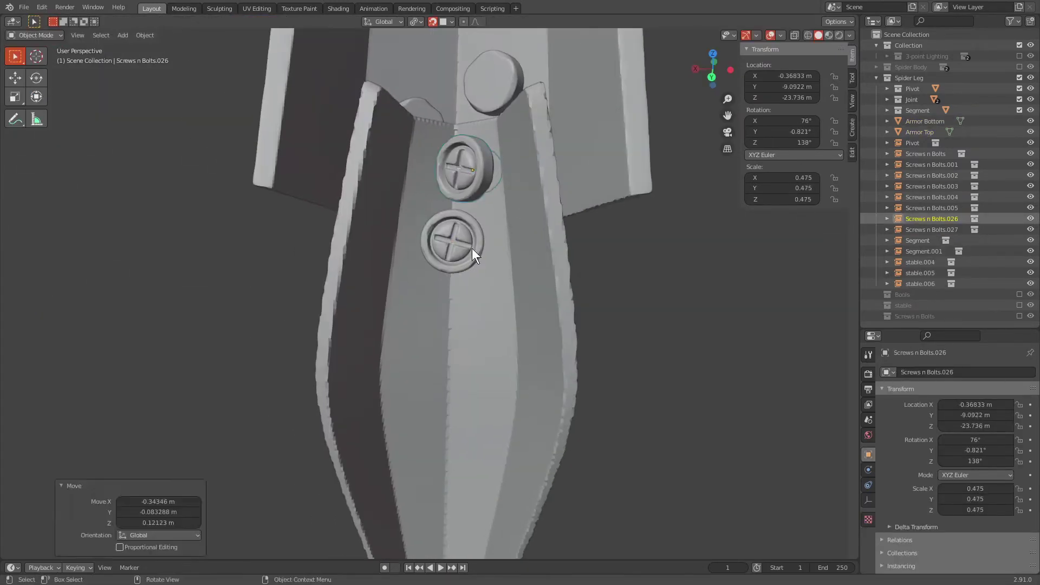
left_click(472, 248)
middle_click_drag(472, 248, 537, 320)
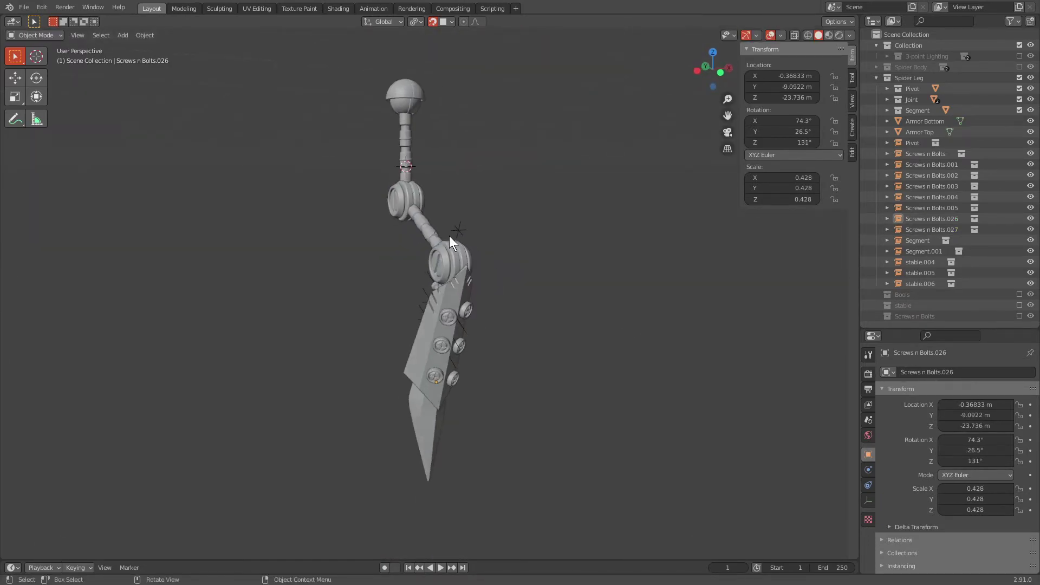
mouse_move(544, 362)
middle_mouse_down("ctrl")
mouse_move(513, 311)
mouse_move(509, 244)
mouse_move(544, 236)
middle_mouse_up("ctrl")
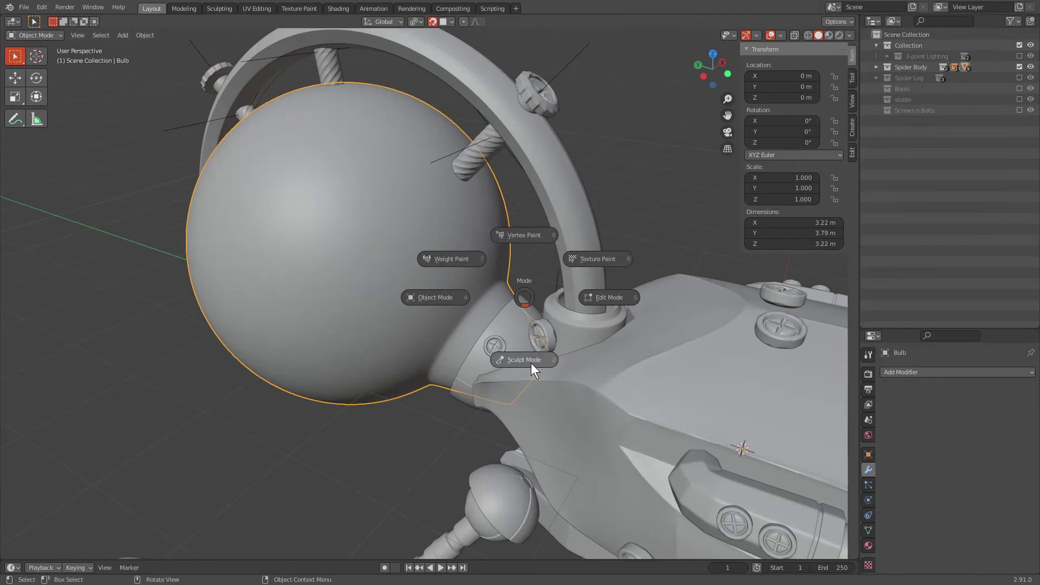
Step: Add a Multires modifier to the Bulb and open the Alpha Brush texture mapping settings
left_click(524, 360)
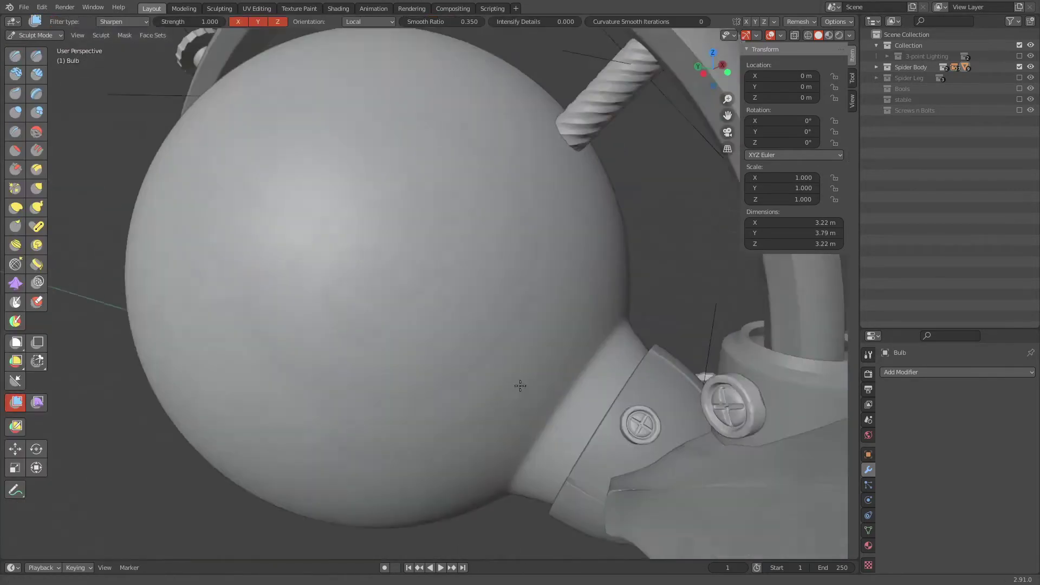
left_click(957, 372)
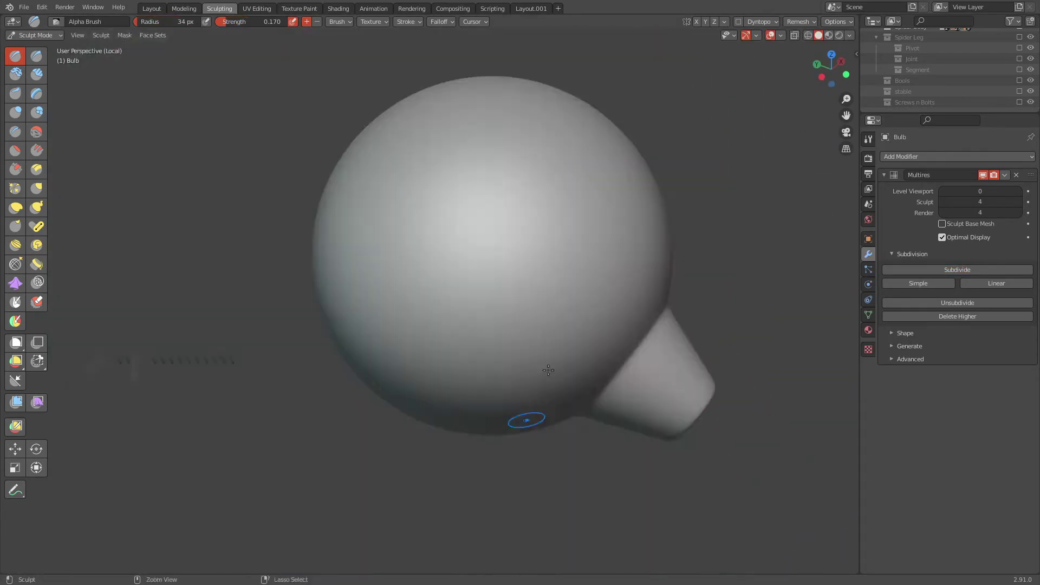
middle_click_drag(645, 368, 686, 400)
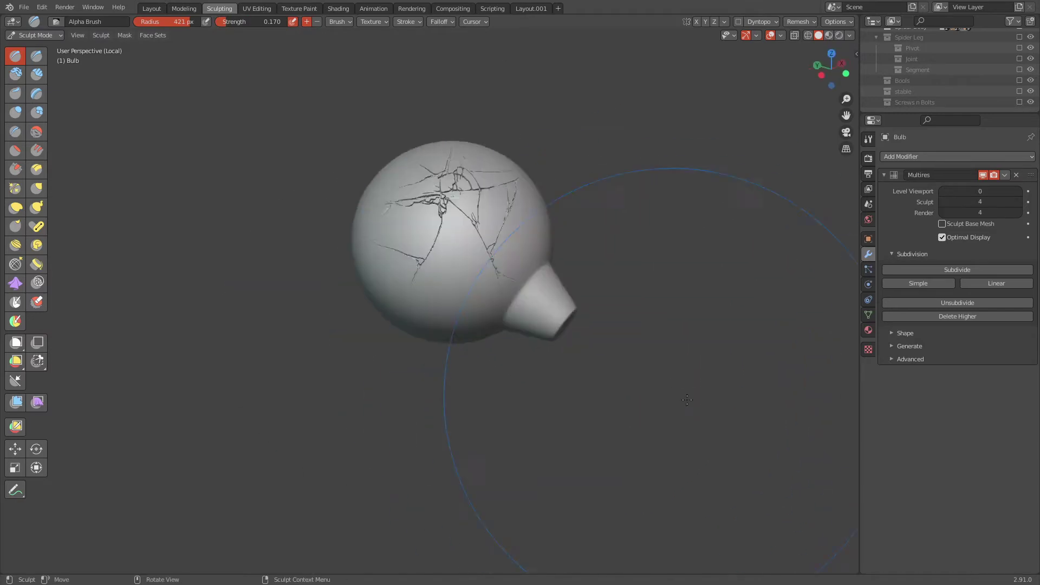
scroll(514, 366, "up", 3)
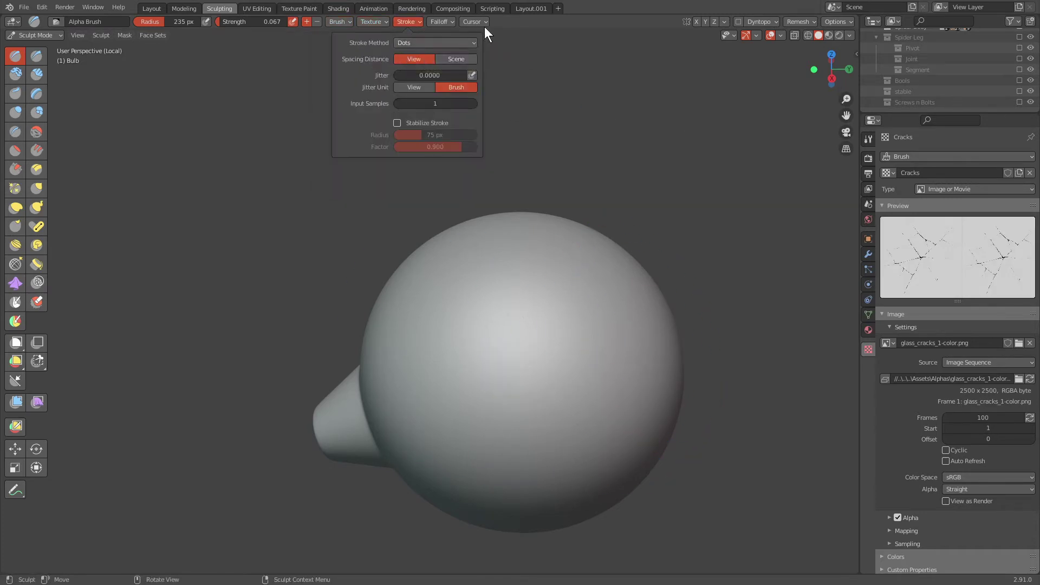
left_click(371, 21)
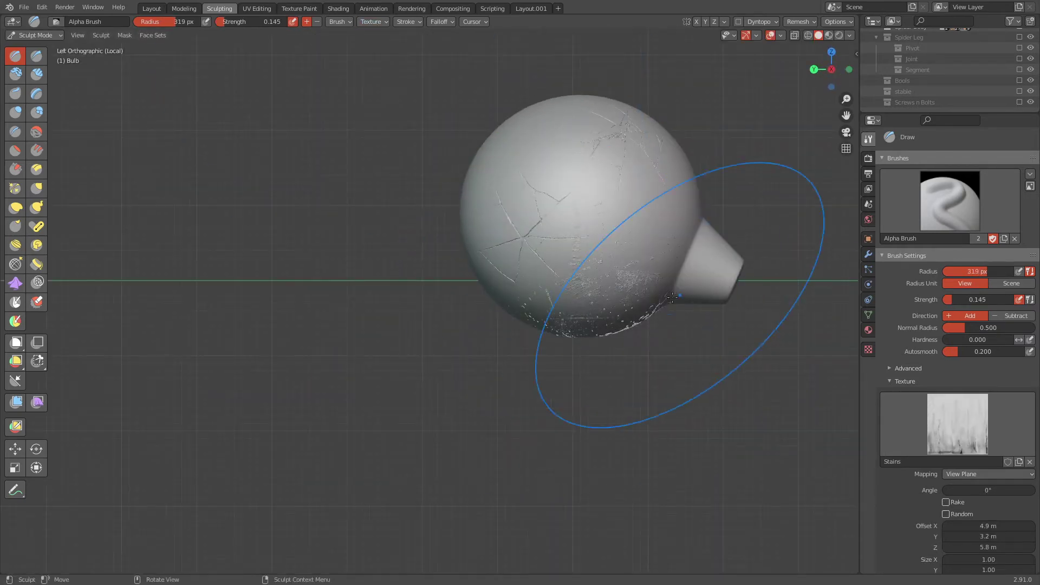
Step: Pick a new alpha brush texture and raise the brush strength to about 0.19
scroll(671, 297, "up", 5)
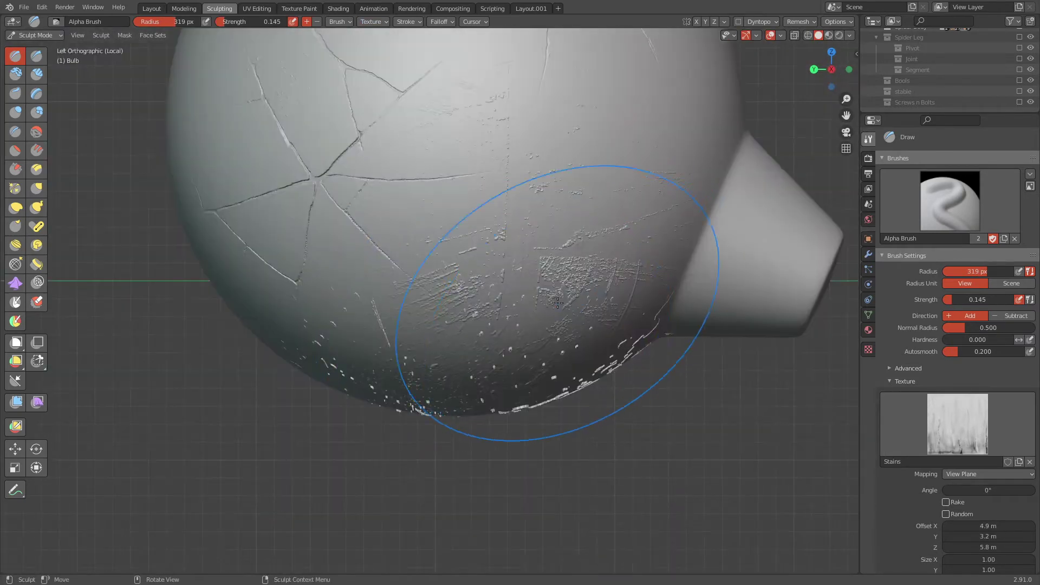
scroll(953, 325, "down", 5)
left_click(373, 21)
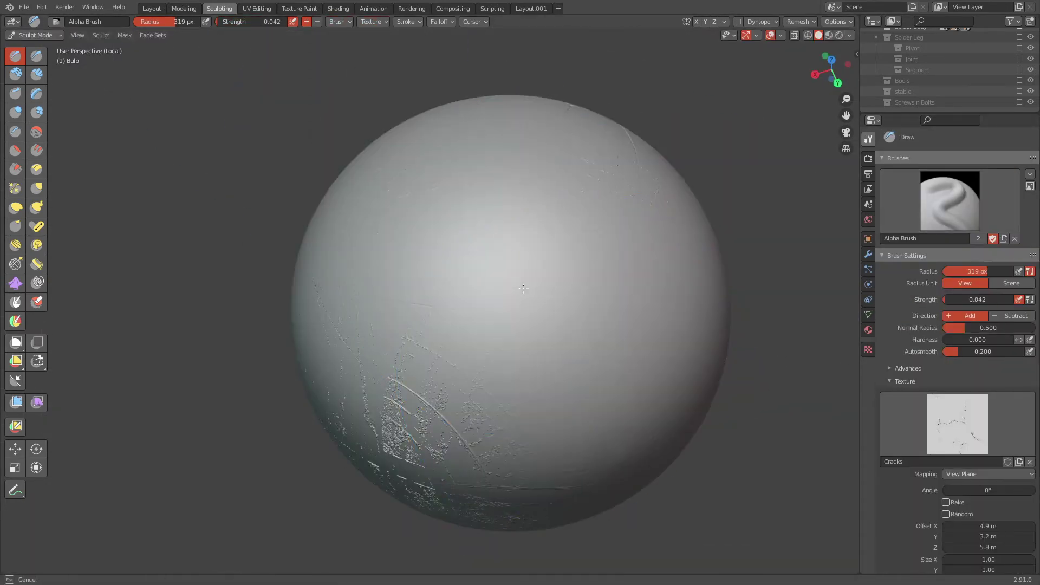
key("shift+f")
middle_click_drag(557, 286, 577, 320)
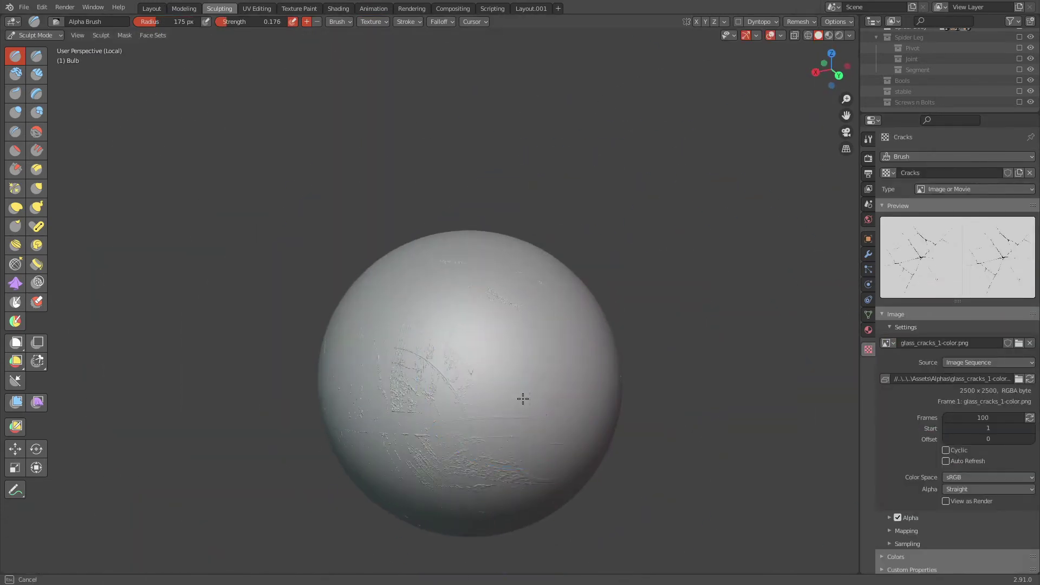
key("shift+f")
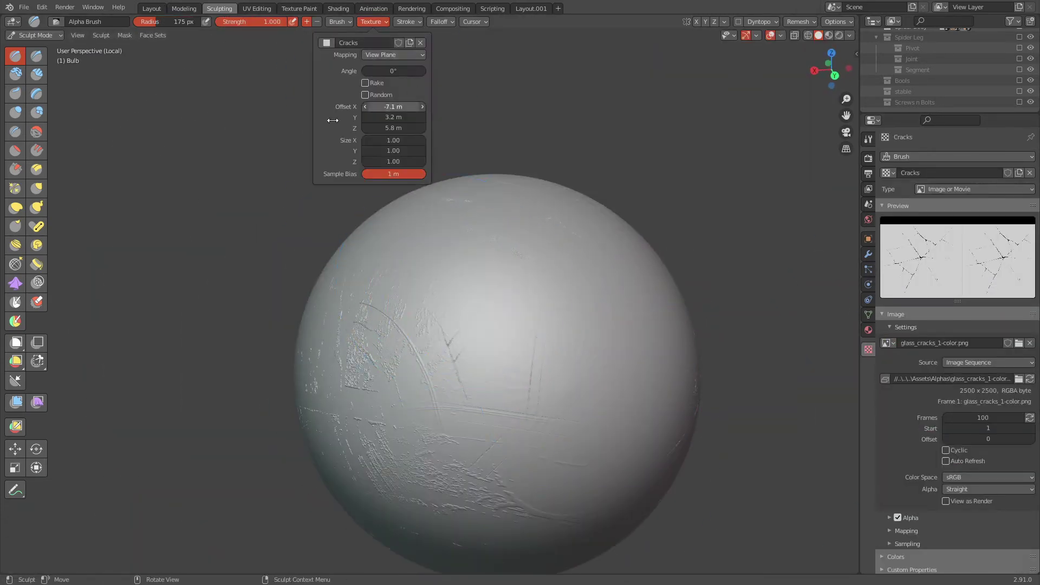
Step: Stamp stains, cracks and scratches over the bulb and its neck, then exit Local View
middle_click_drag(455, 390, 412, 406, "ctrl")
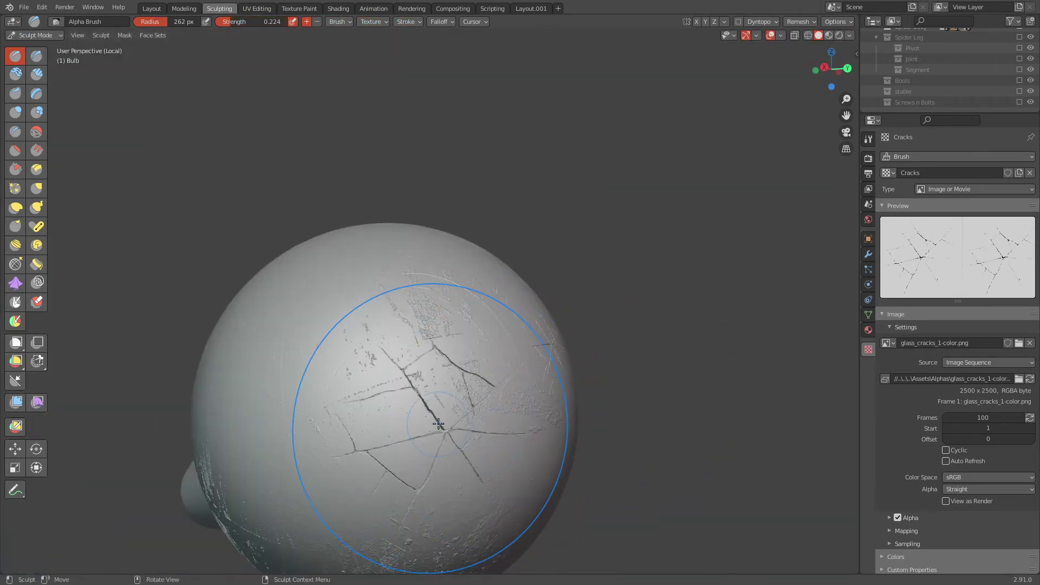
mouse_move(438, 423)
middle_mouse_down()
mouse_move(488, 428)
mouse_move(594, 389)
middle_mouse_up()
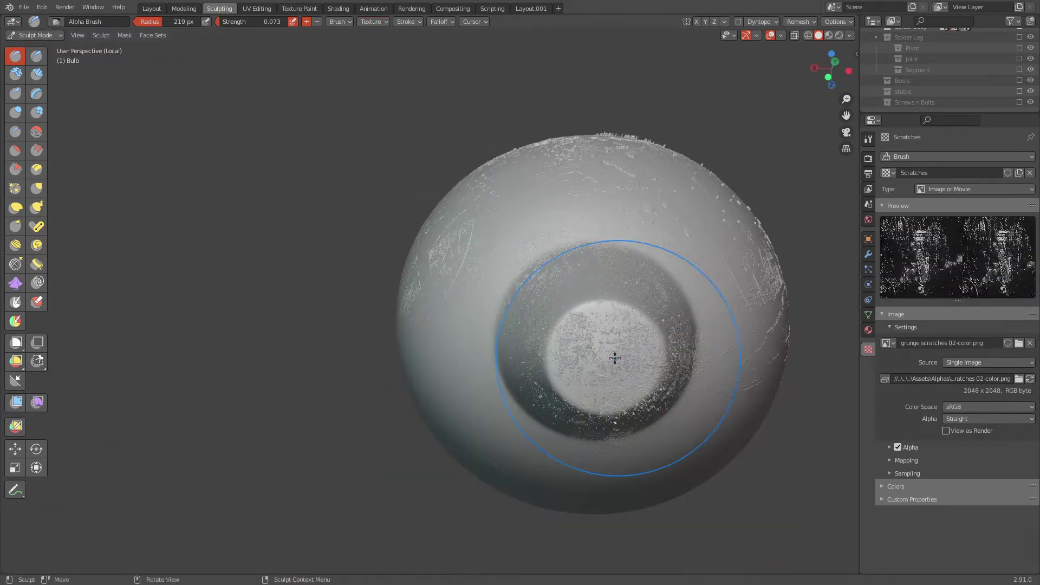
key("KP_Divide")
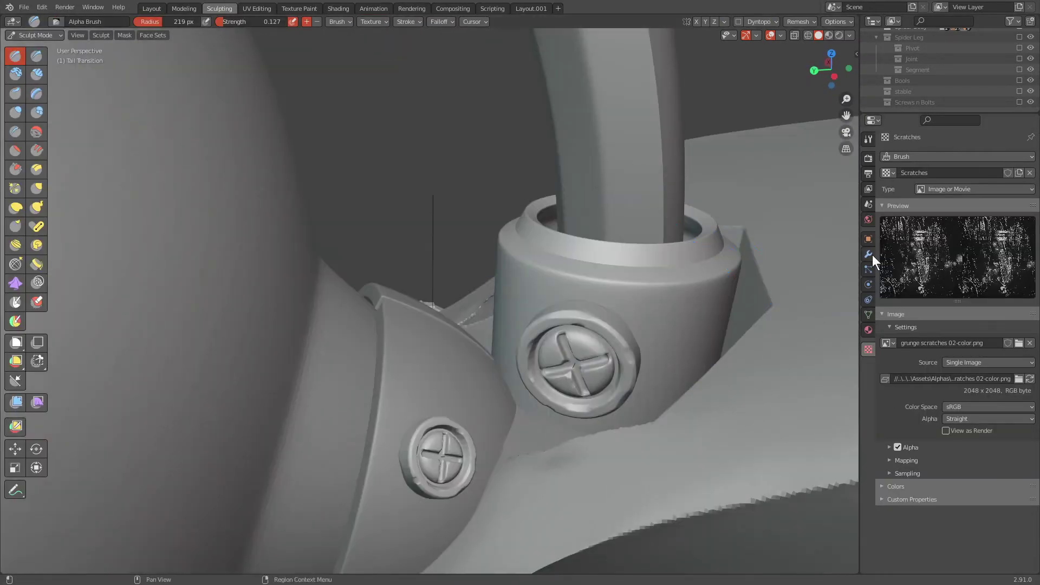
Step: Show the Tail Transition's modifiers and adjust the sculpt brush size
left_click(868, 254)
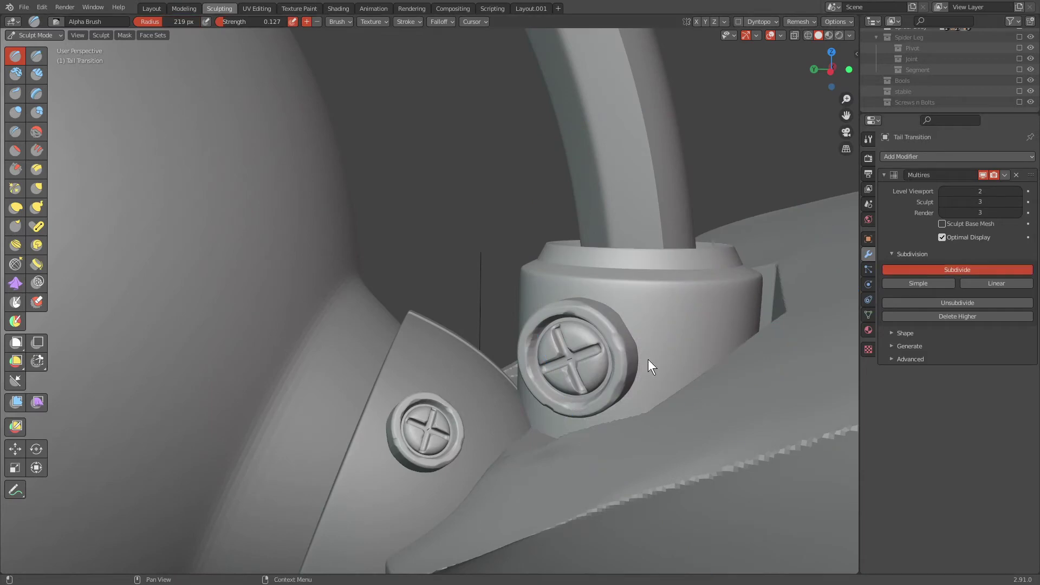
key("f")
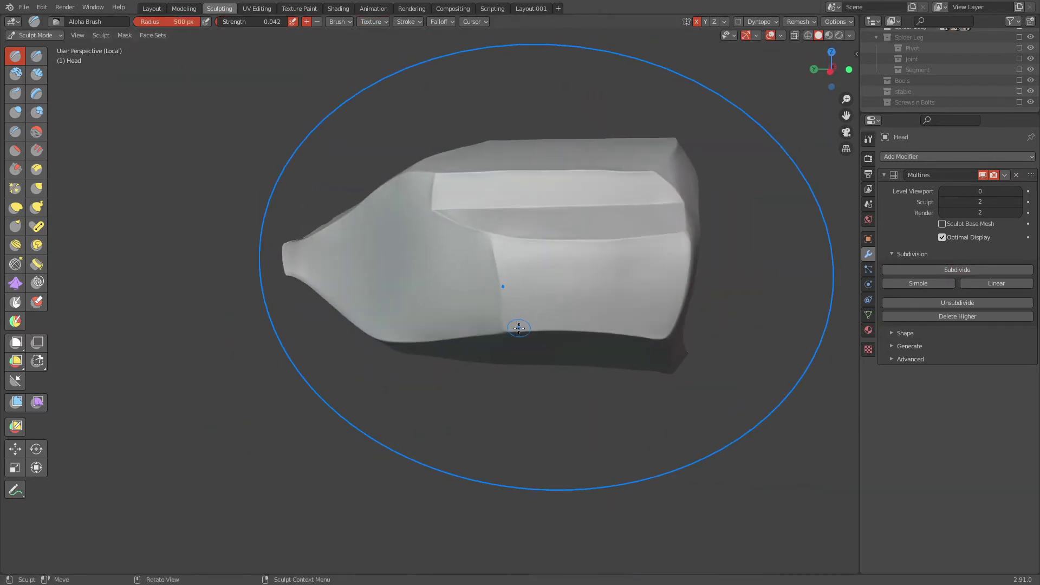
Step: Stamp stains, cracks and scratches around the Head casing at higher strength, then exit Local View
left_click(529, 305)
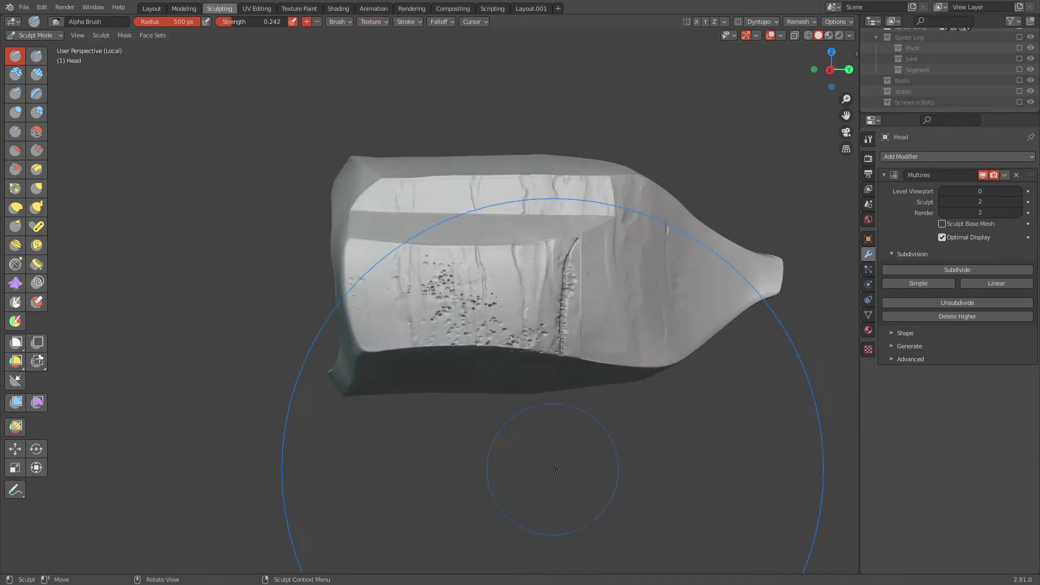
middle_click_drag(555, 469, 463, 290)
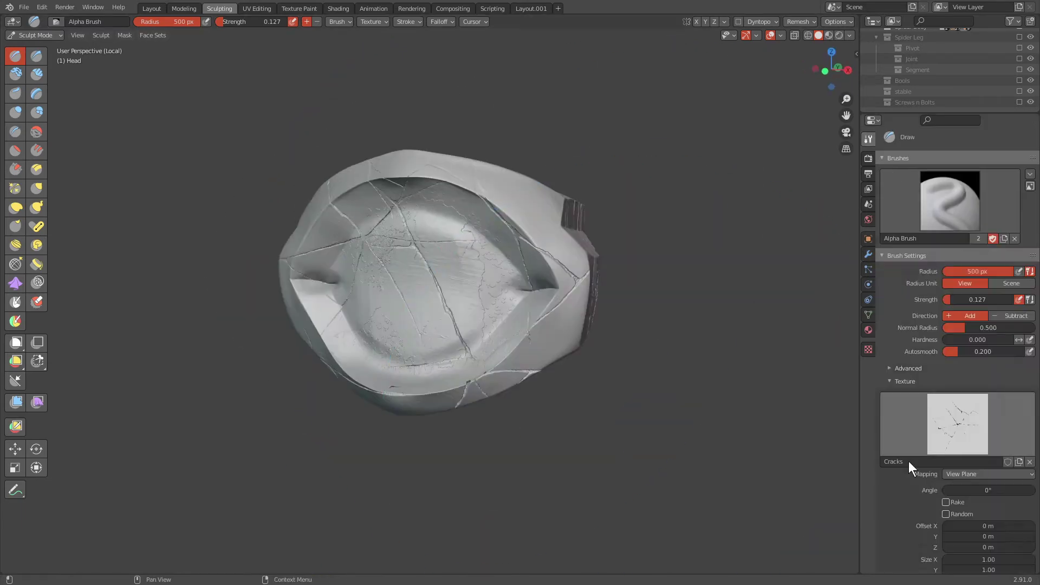
middle_click_drag(607, 383, 874, 260)
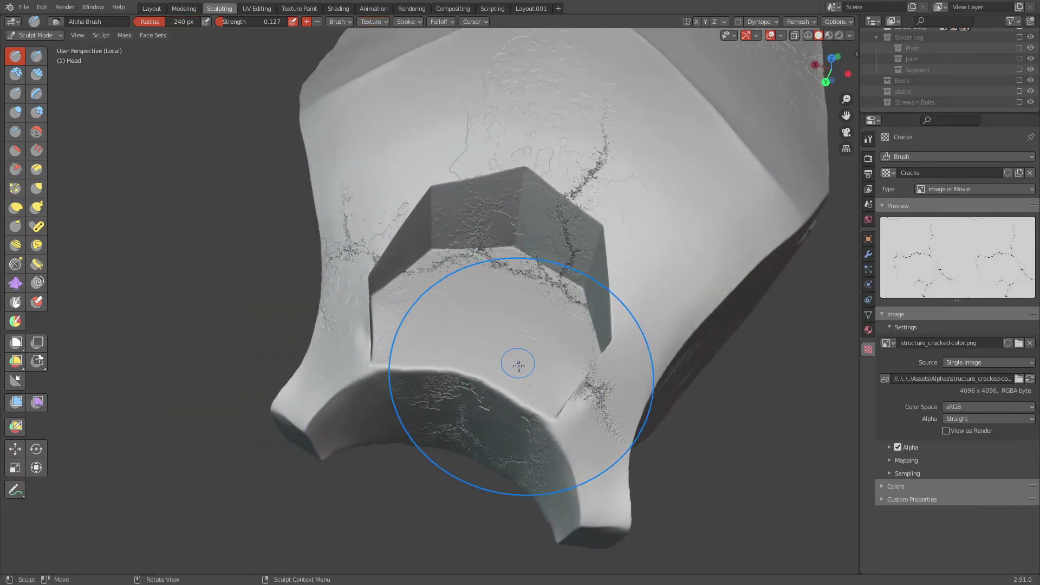
middle_click_drag(480, 333, 617, 311)
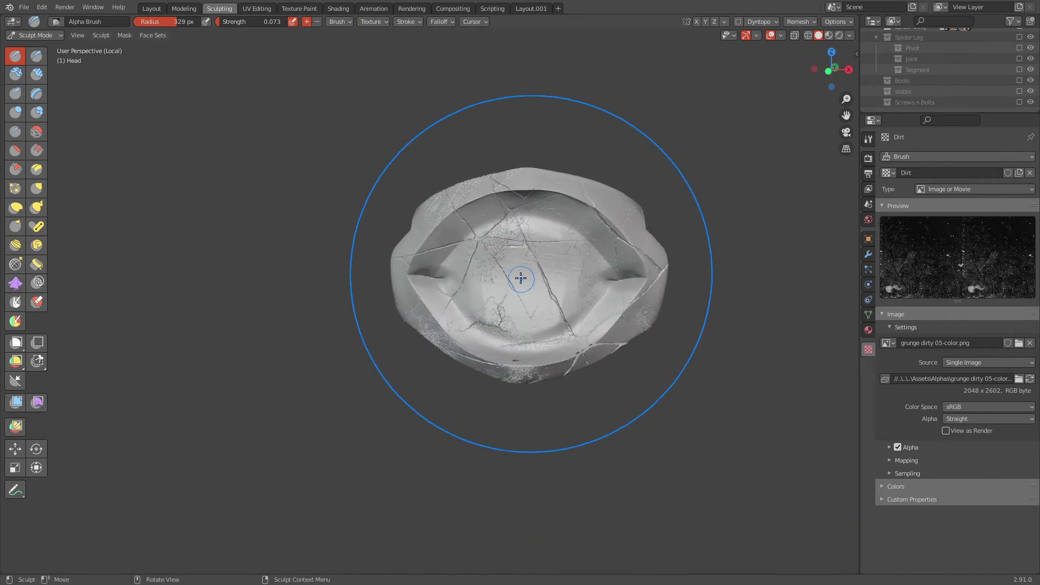
middle_click_drag(713, 354, 530, 357)
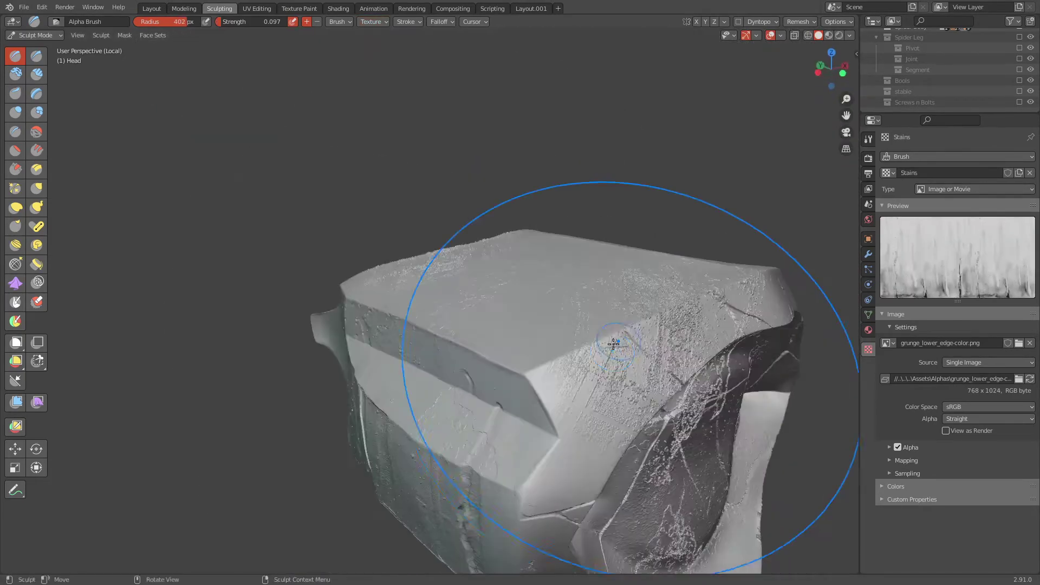
key("KP_Divide")
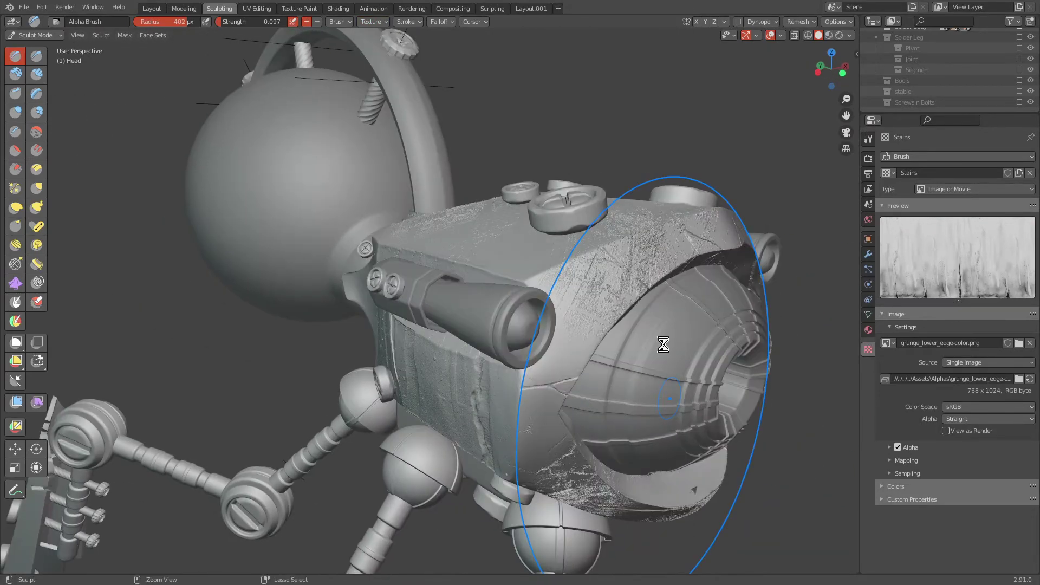
Step: Return the Head to Object Mode, add Multires to HeadLights, and set brush strength near 0.15
key("ctrl+Tab")
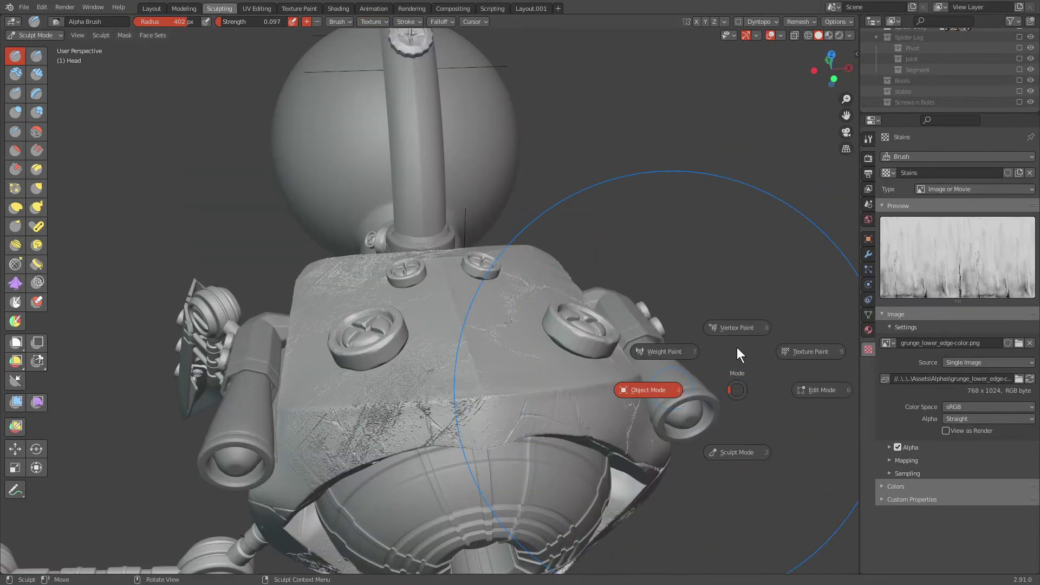
left_click(740, 380)
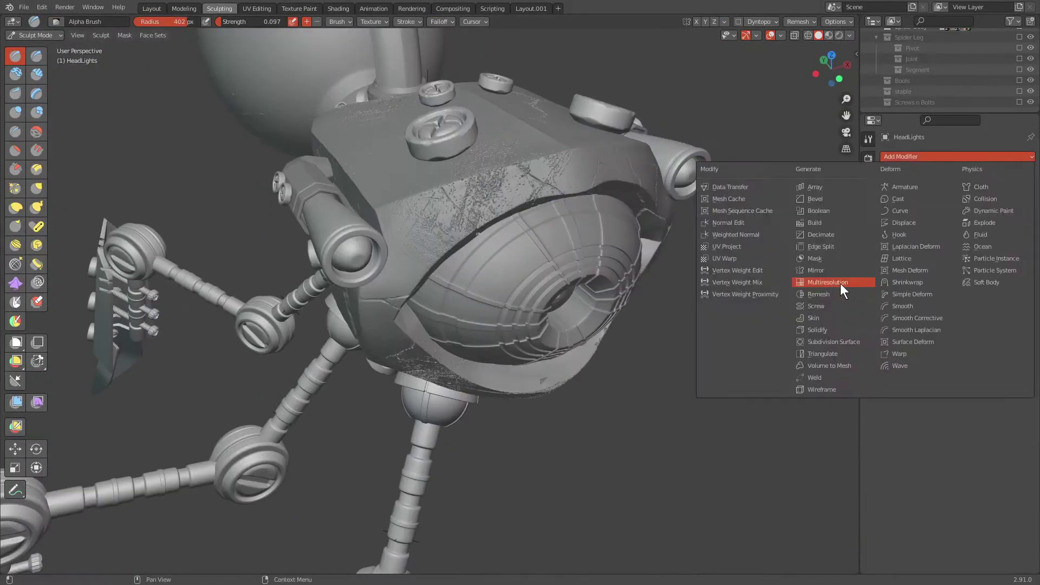
left_click(840, 283)
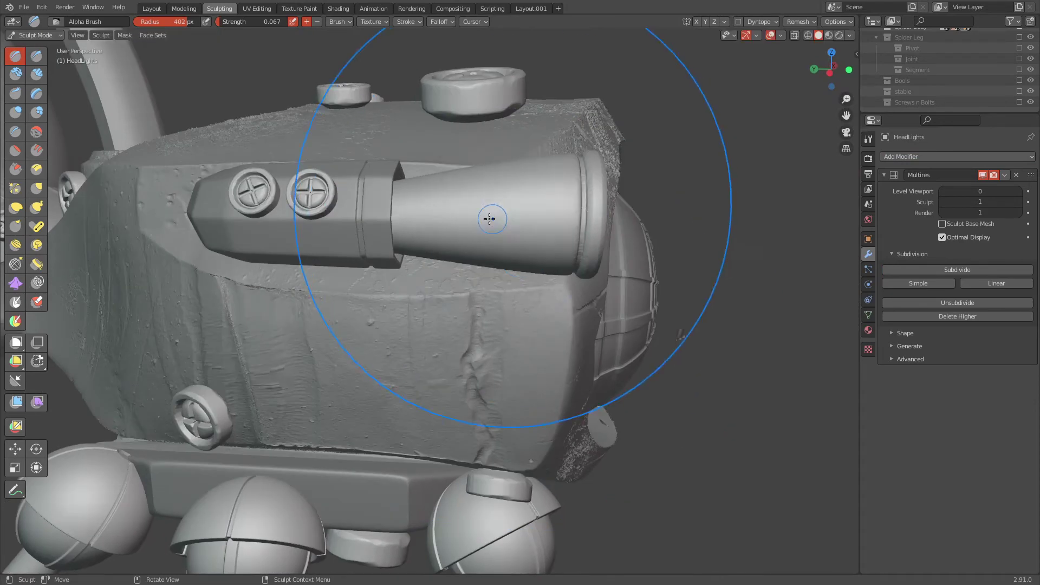
key("shift+f")
mouse_move(487, 225)
middle_mouse_down()
mouse_move(641, 405)
mouse_move(416, 216)
middle_mouse_up()
Step: Isolate the headlight cones in Local View and sculpt grunge damage around them
key("f")
key("KP_Divide")
mouse_move(394, 264)
middle_mouse_down()
mouse_move(667, 251)
mouse_move(550, 302)
middle_mouse_up()
scroll(551, 302, "down", 4)
scroll(561, 254, "up", 2)
middle_click_drag(561, 254, 568, 306)
scroll(568, 306, "down", 3)
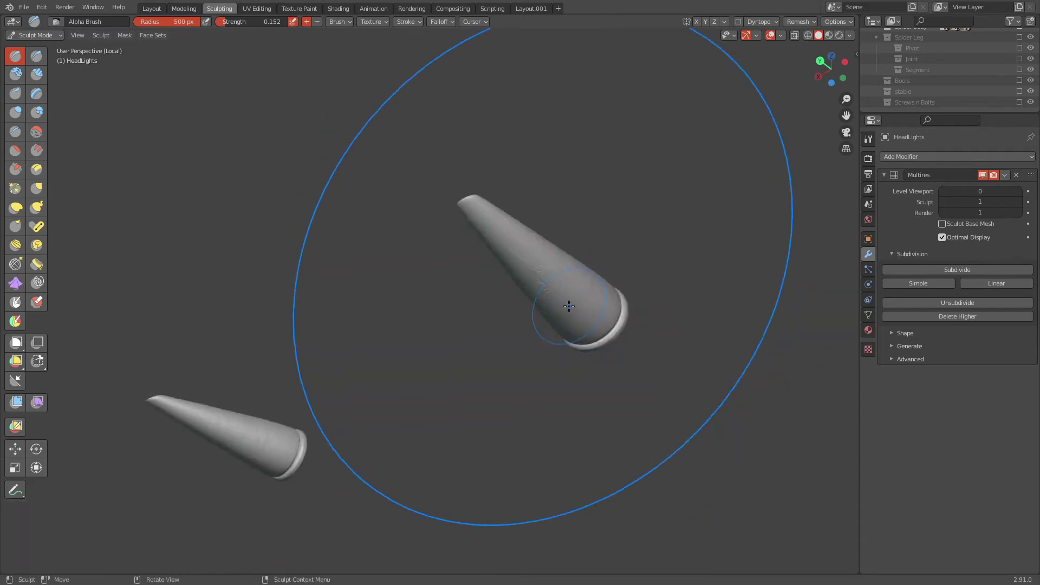
middle_click_drag(329, 50, 542, 298)
scroll(650, 383, "down", 3)
scroll(494, 454, "up", 4)
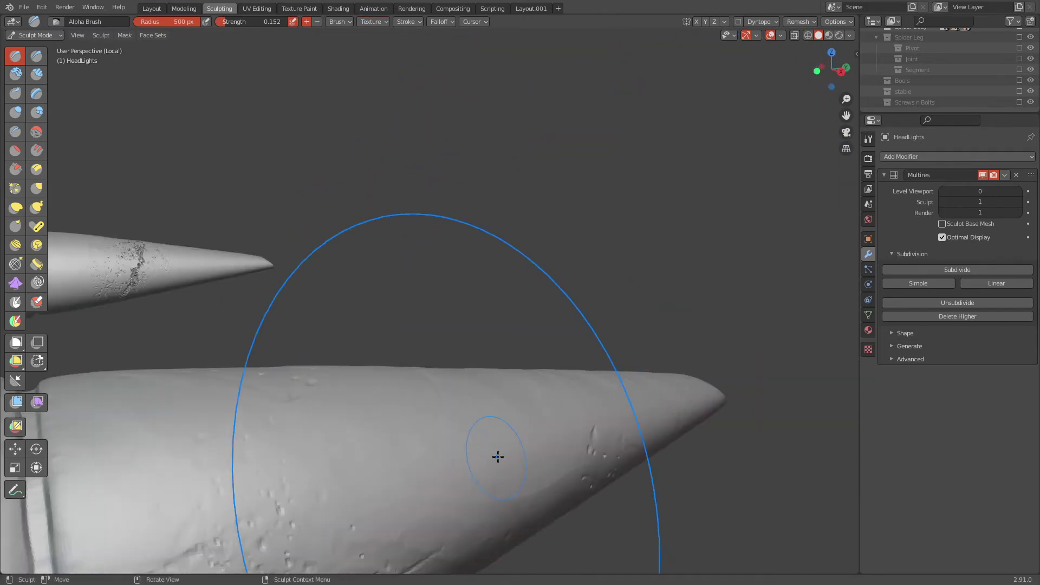
mouse_move(495, 455)
middle_mouse_down("alt")
mouse_move(532, 470)
mouse_move(461, 270)
middle_mouse_up("alt")
Step: Switch the brush texture to Cracks, carve cracks into both cones, then exit Local View
left_click(370, 22)
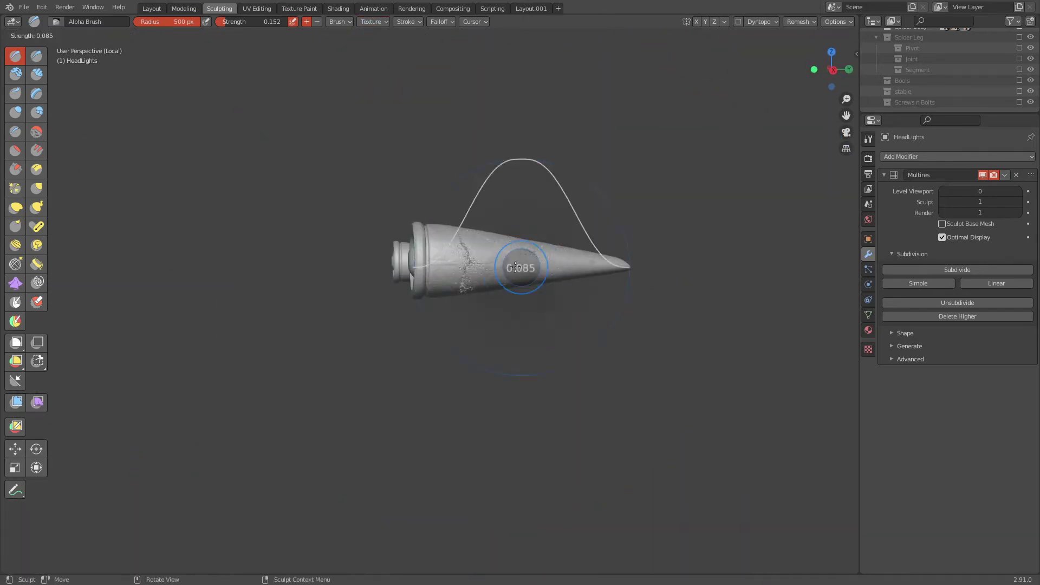
middle_click_drag(433, 452, 521, 394, "alt")
scroll(521, 393, "up", 3)
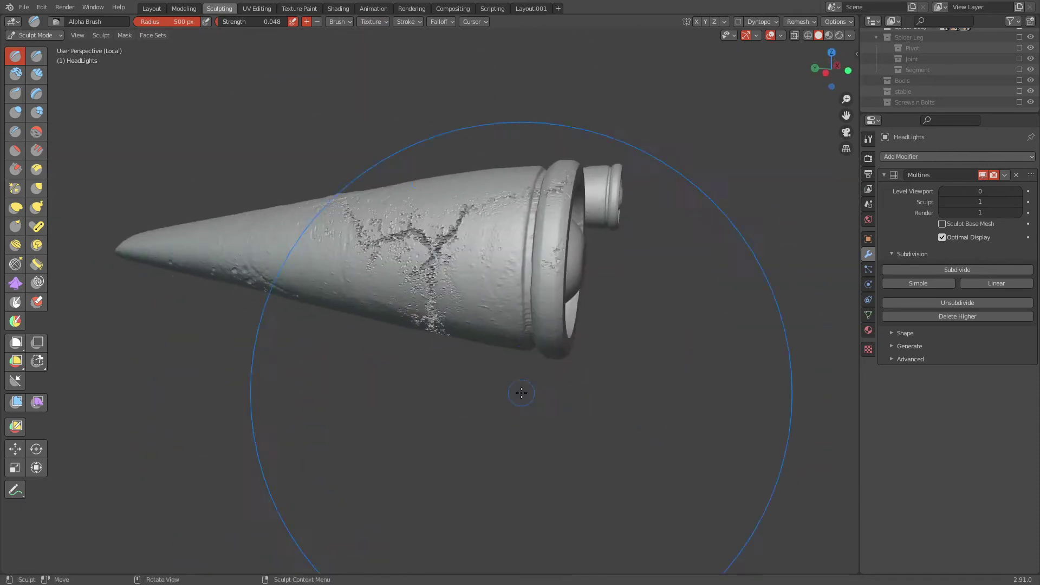
middle_click_drag(333, 43, 590, 325, "alt")
mouse_move(459, 373)
middle_mouse_down("alt")
mouse_move(431, 453)
mouse_move(390, 271)
middle_mouse_up("alt")
scroll(364, 216, "down", 2)
mouse_move(364, 216)
middle_mouse_down("shift")
mouse_move(452, 287)
mouse_move(450, 263)
mouse_move(546, 367)
middle_mouse_up("shift")
scroll(450, 263, "up", 4)
scroll(546, 366, "down", 4)
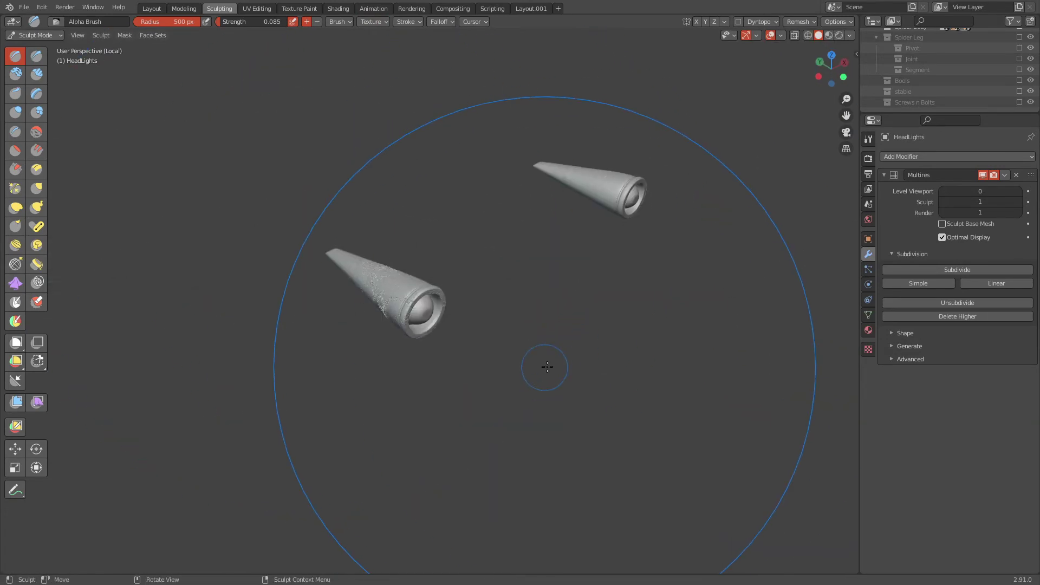
key("KP_Divide")
scroll(533, 373, "up", 5)
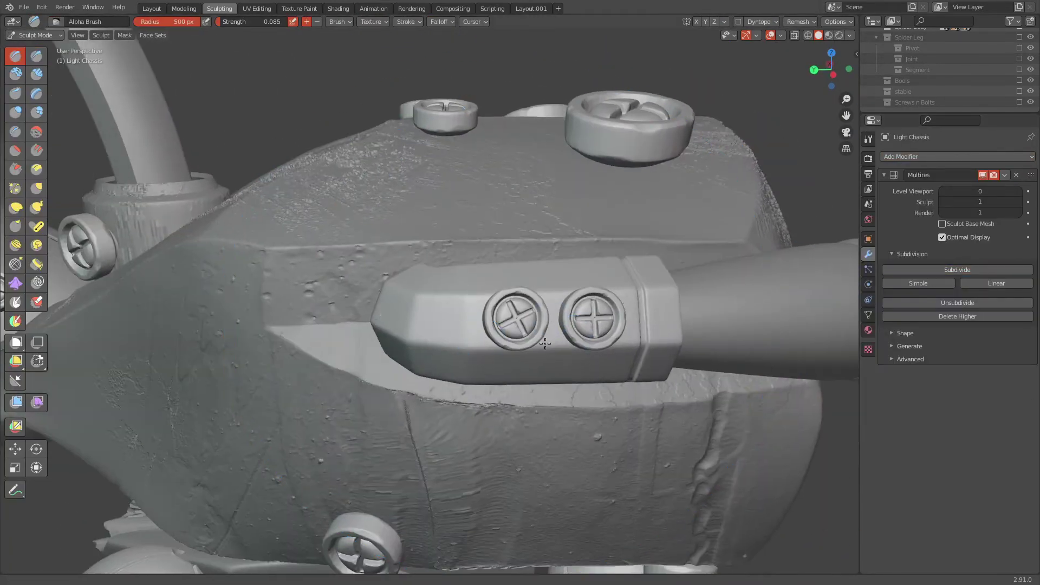
Step: Scuff the isolated Light Chassis, then subdivide the Bulb Demi caps to Multires level 3
middle_click_drag(545, 344, 512, 406)
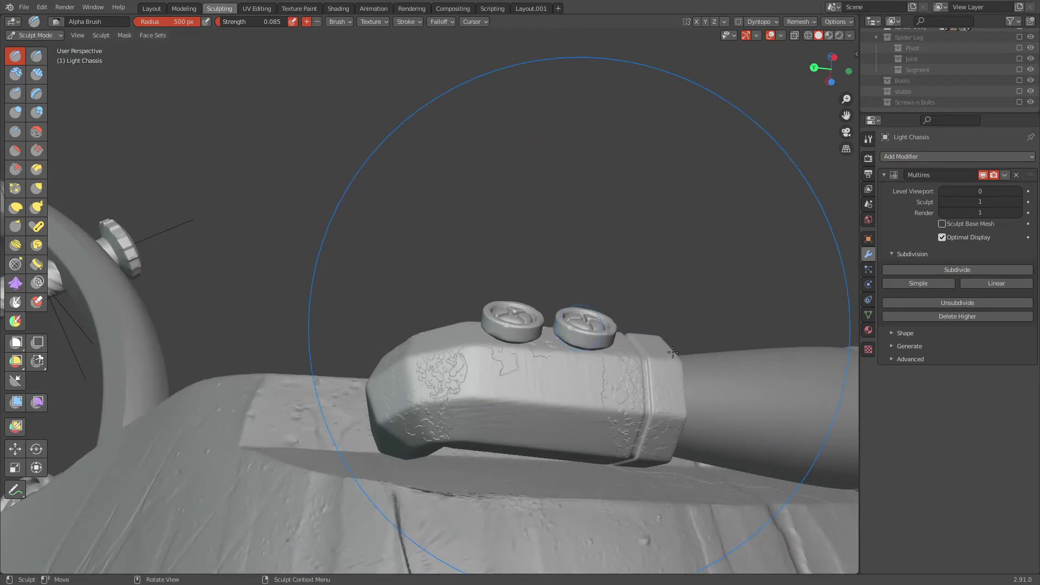
key("KP_Divide")
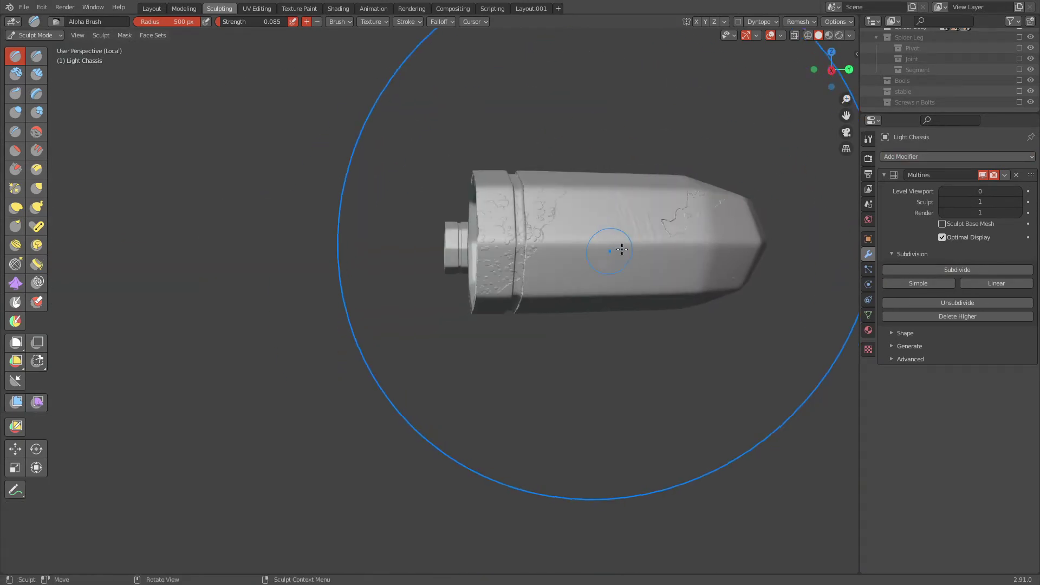
middle_click_drag(619, 339, 554, 378)
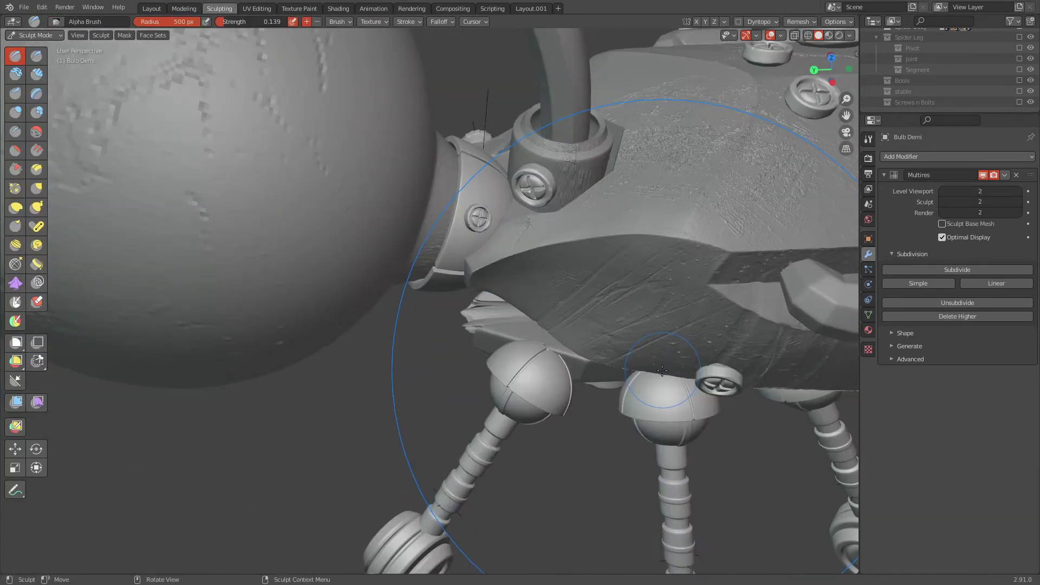
scroll(653, 346, "up", 5)
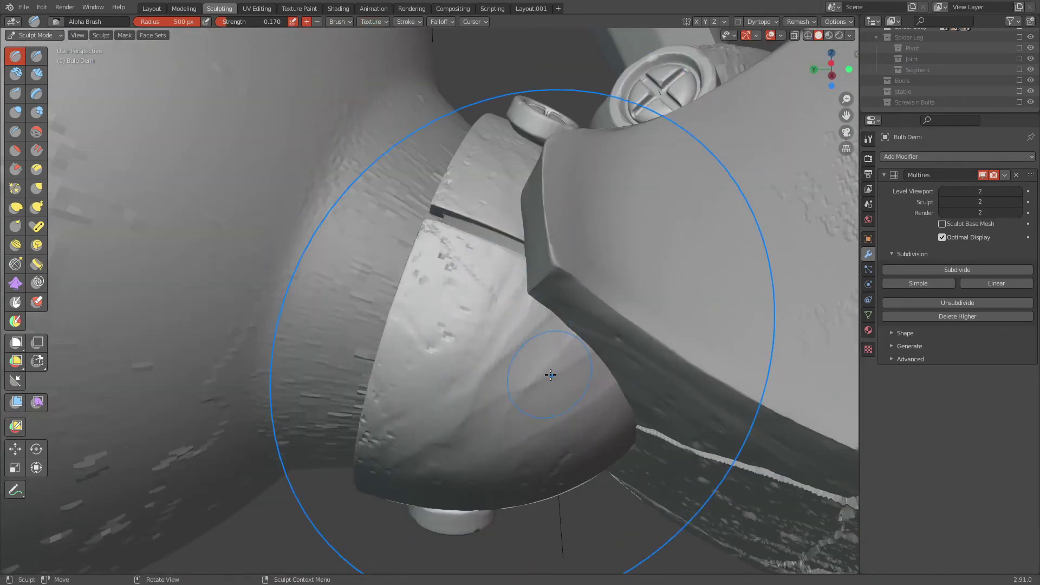
left_click(954, 271)
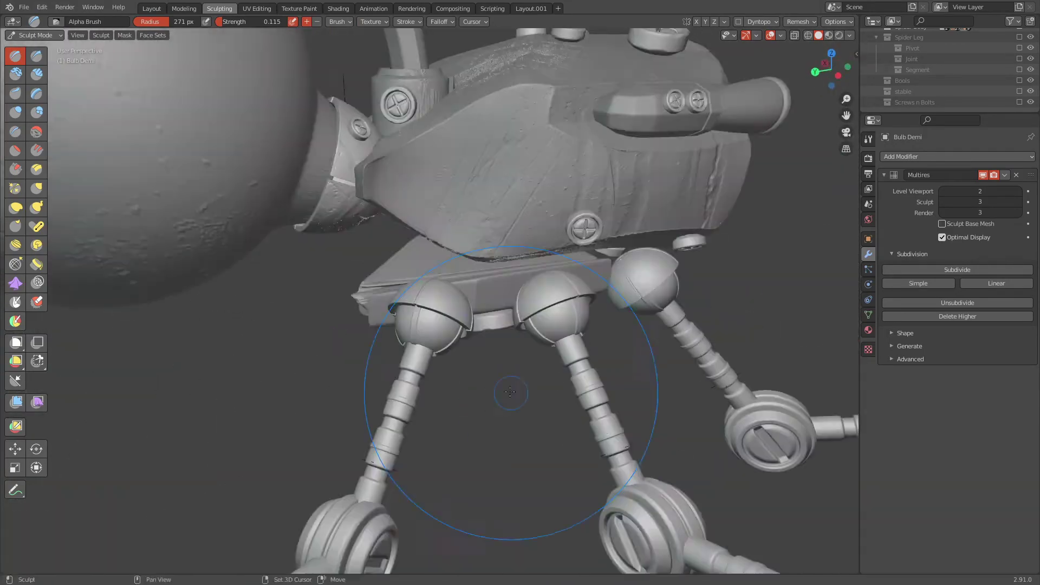
Step: Put the Leg Plate in Sculpt Mode with a Multires modifier subdivided to level 2
key("ctrl+Tab")
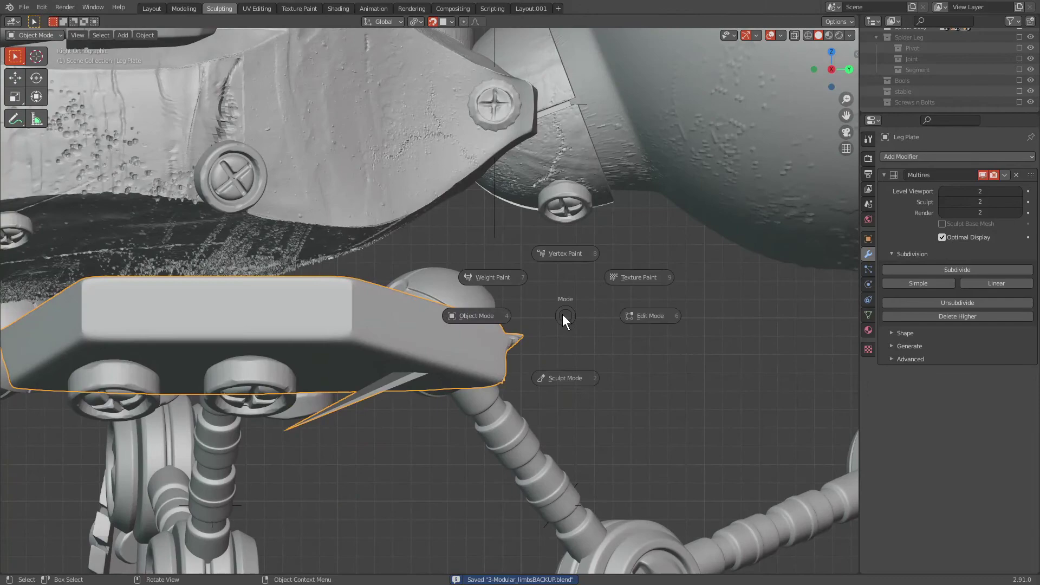
left_click(565, 378)
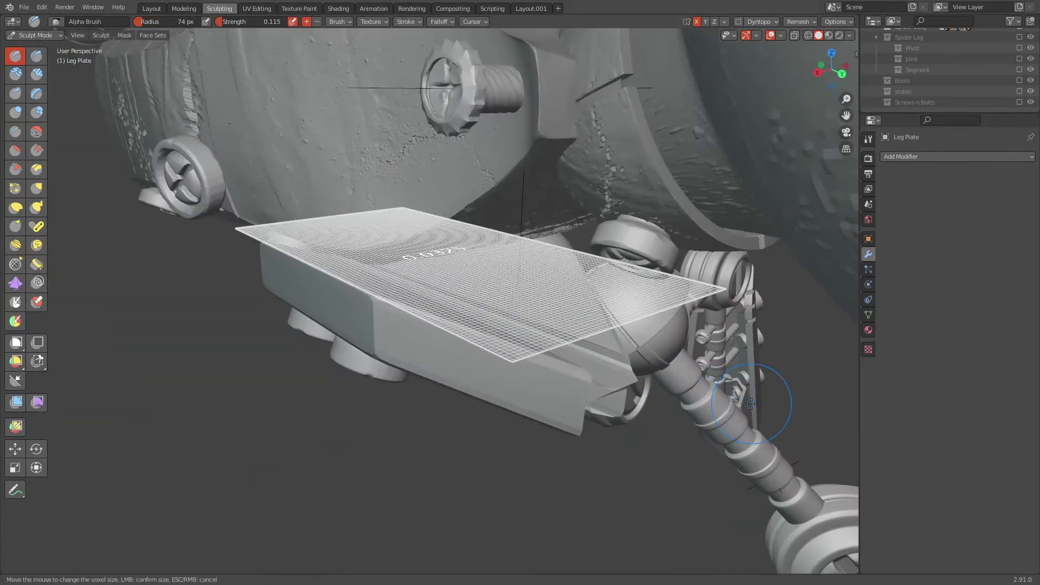
left_click(831, 283)
left_click(918, 271)
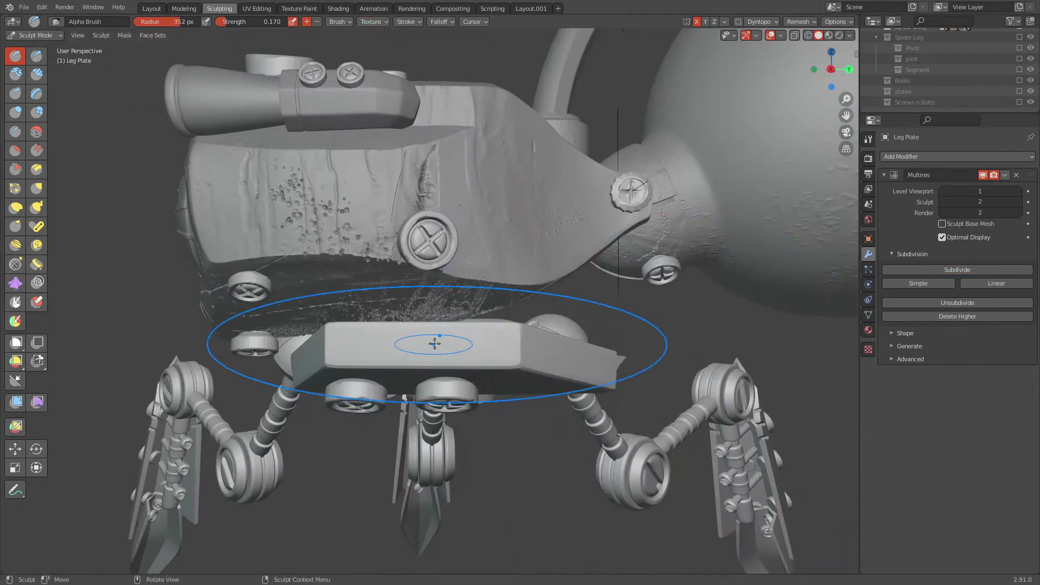
Step: Apply all transforms to the Leg Plate in Object Mode, then return to Sculpt Mode
key("ctrl+Tab")
left_click(464, 332)
key("ctrl+a")
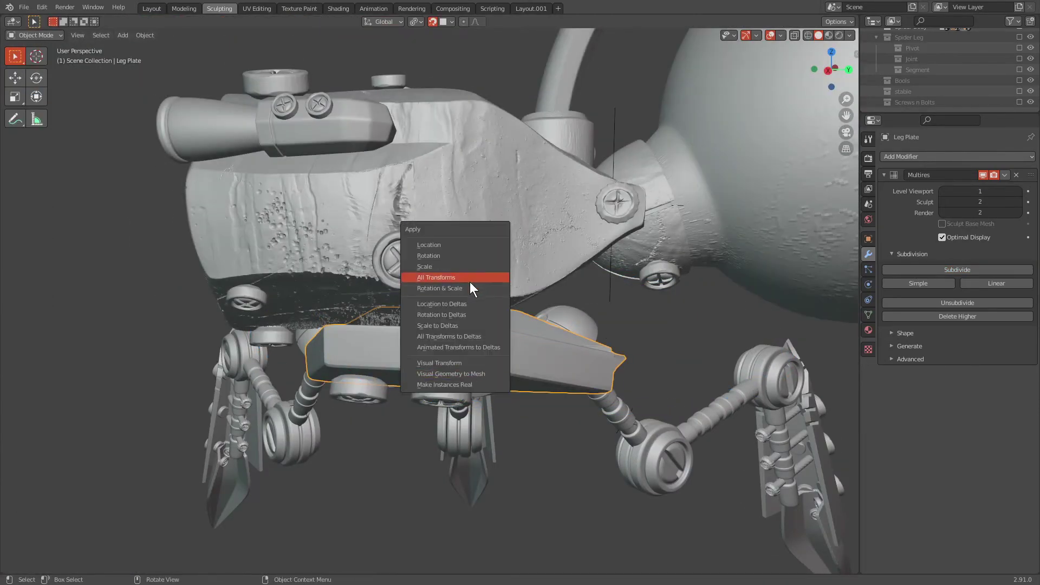
left_click(470, 282)
key("ctrl+Tab")
left_click(596, 381)
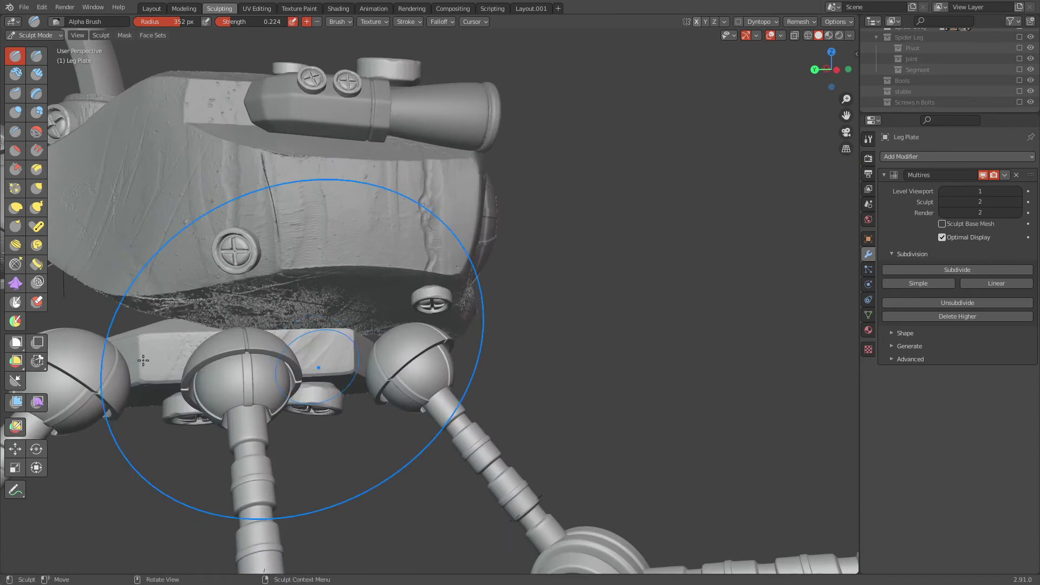
Step: Isolate the Leg Plate and sculpt Grunge, Cracks and Scratches damage across it
middle_click_drag(541, 412, 598, 362)
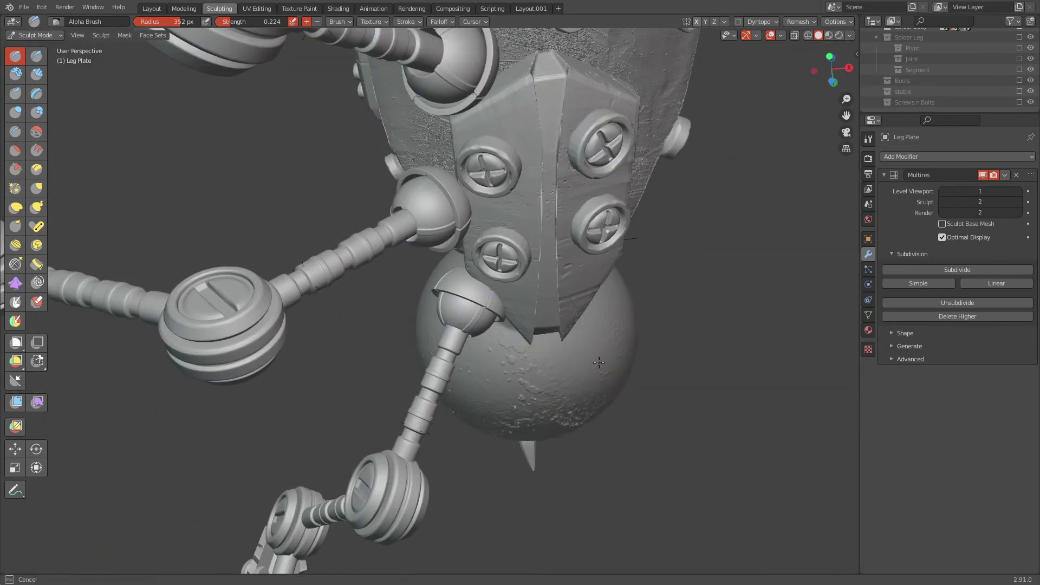
key("KP_Divide")
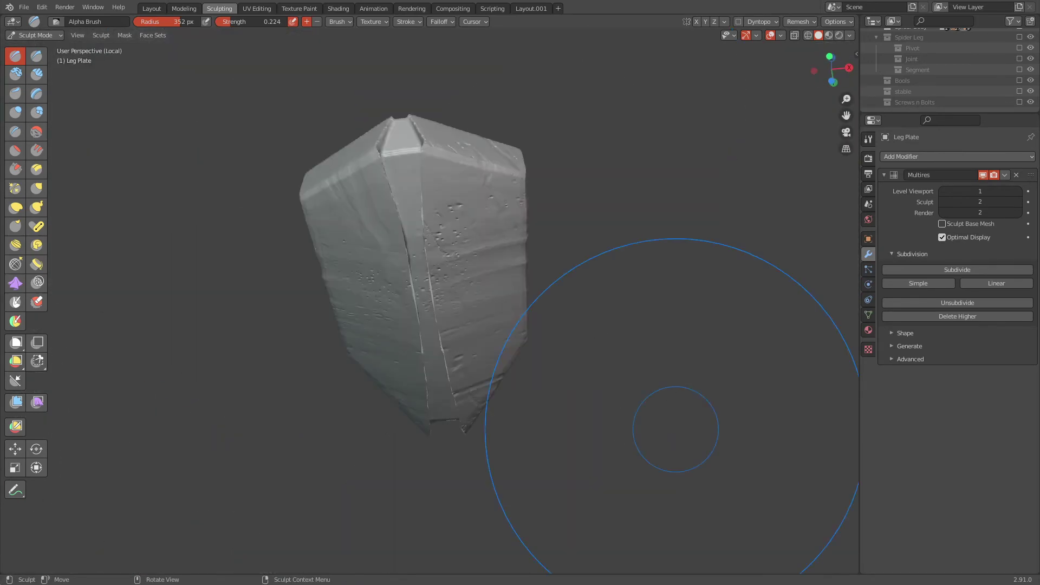
middle_click_drag(676, 429, 489, 283, "alt")
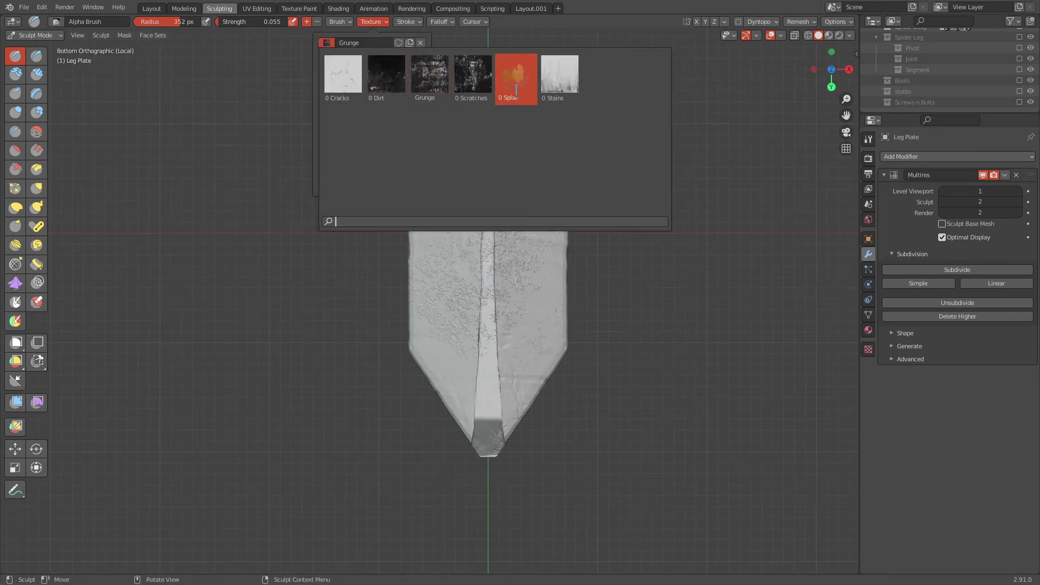
left_click(516, 80)
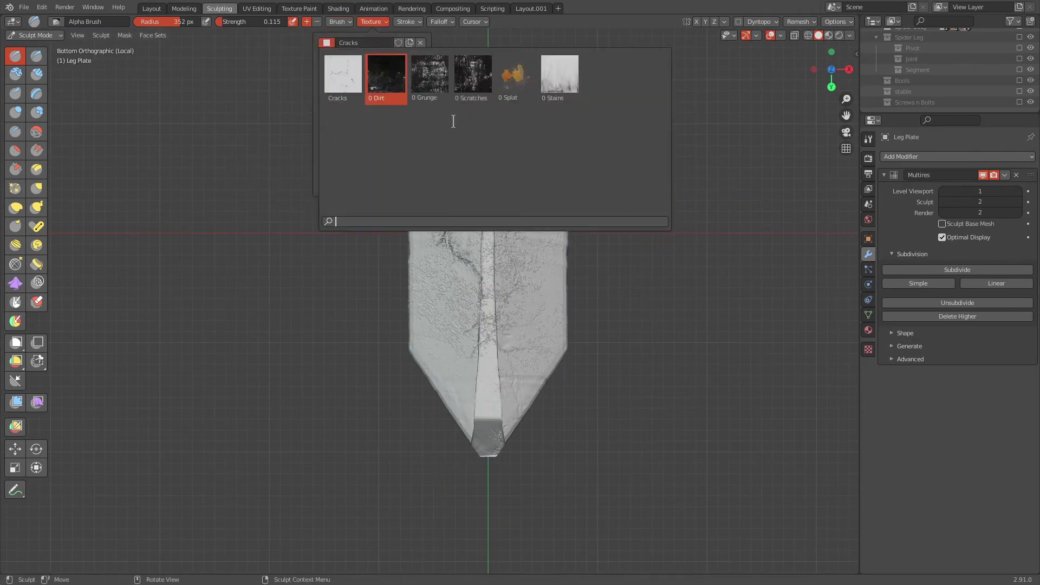
left_click(868, 349)
middle_click_drag(476, 365, 739, 311)
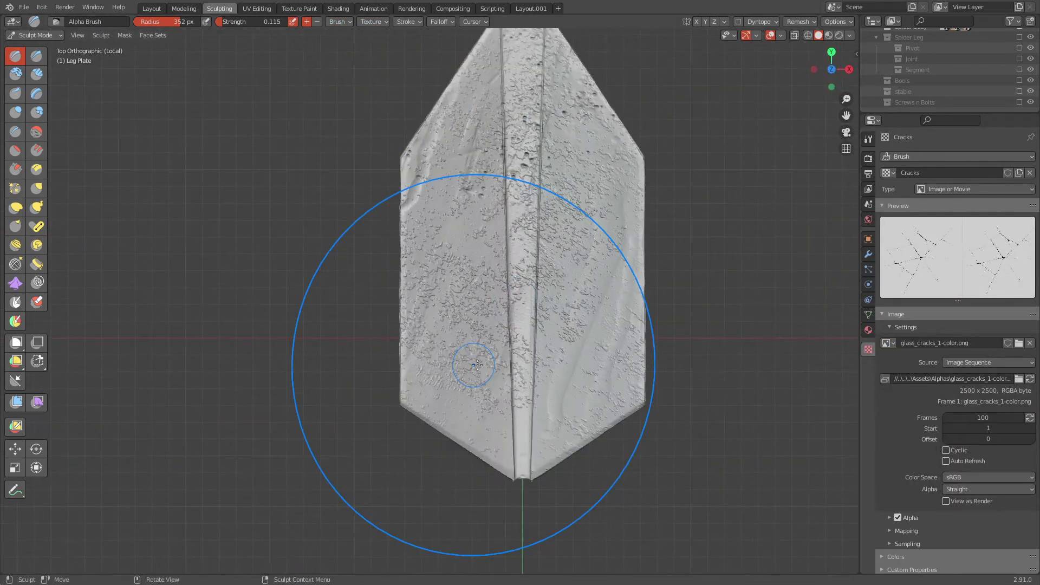
left_click(458, 100)
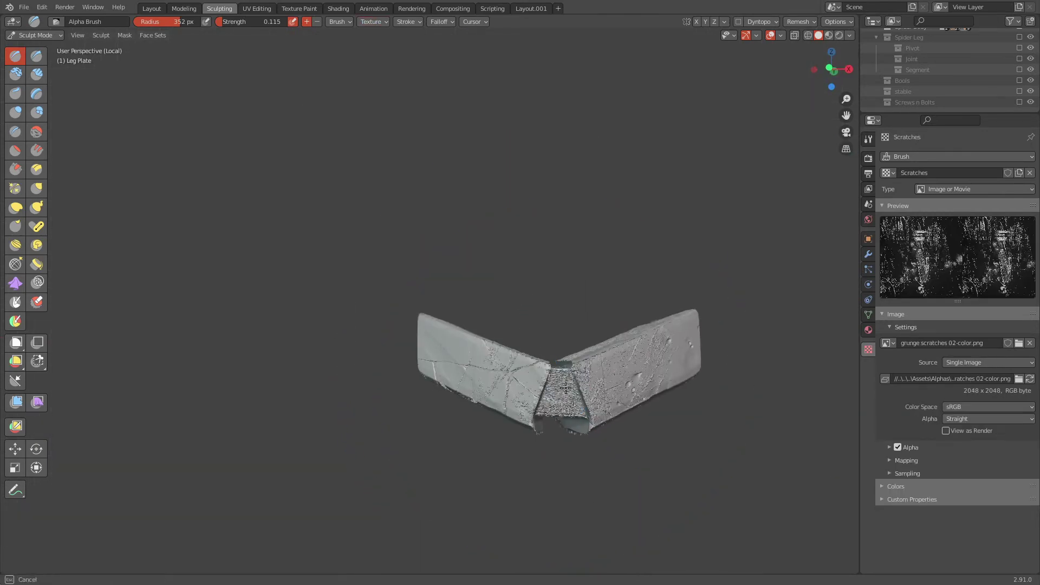
mouse_move(455, 336)
middle_mouse_down()
mouse_move(622, 382)
mouse_move(679, 349)
mouse_move(576, 340)
middle_mouse_up()
Step: Exit Local View and switch back to Object Mode
key("KP_Divide")
key("ctrl+Tab")
left_click(575, 339)
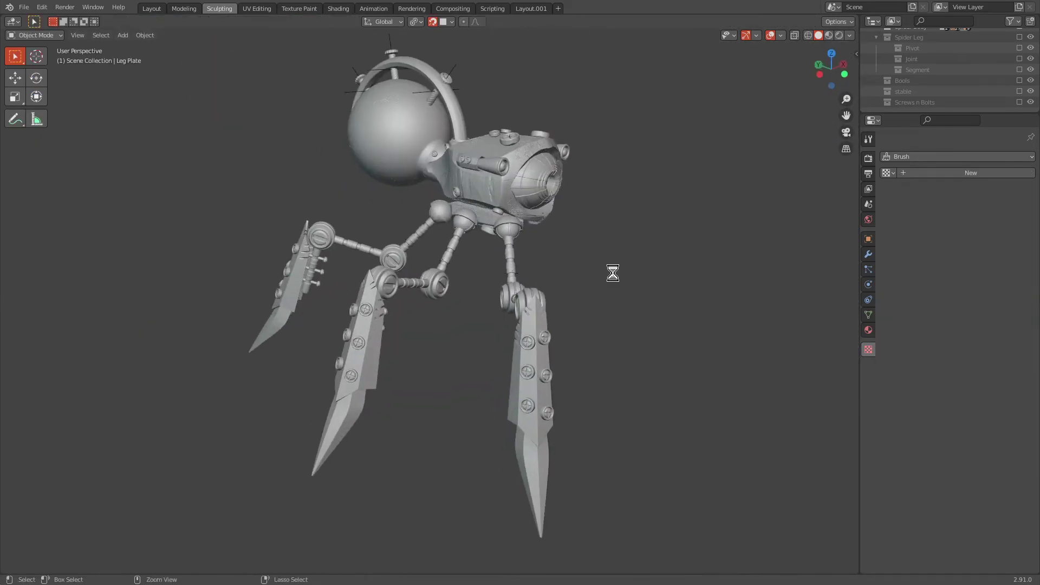
Step: Expand the stable collection in Layout and carve Scratches damage into the Stableizer screw head
left_click(151, 9)
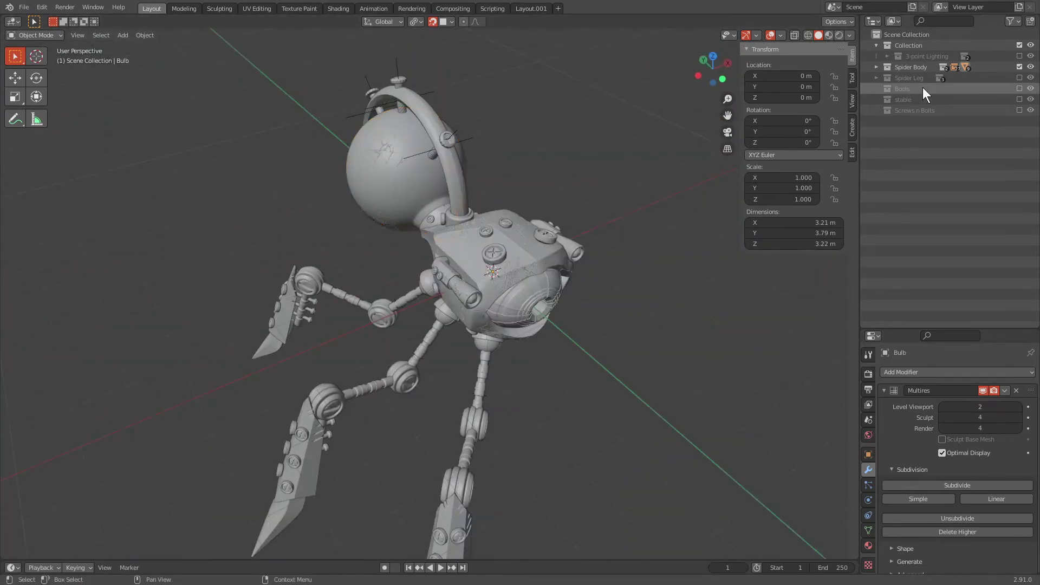
left_click(919, 110)
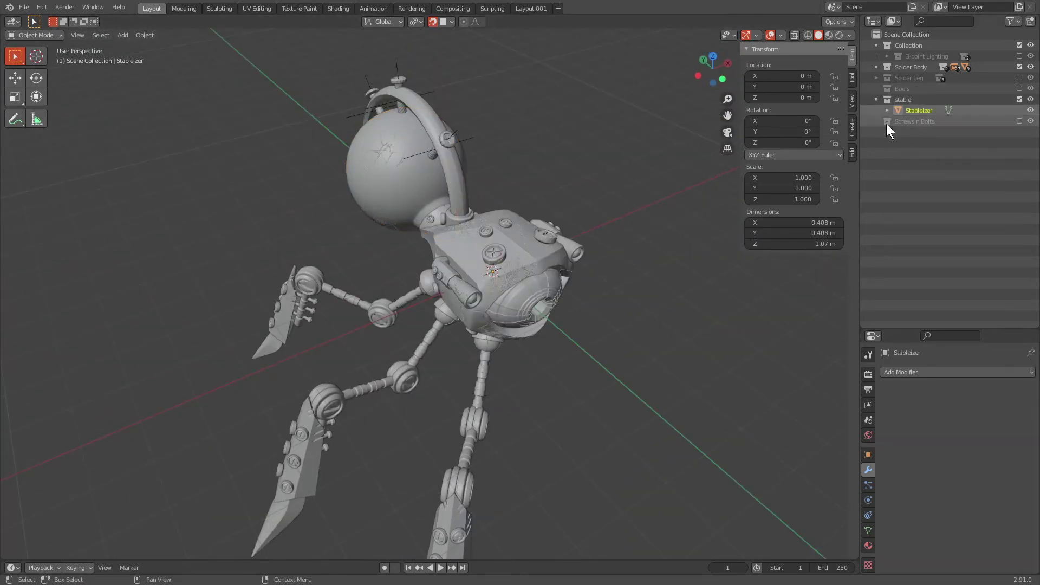
key("ctrl+Tab")
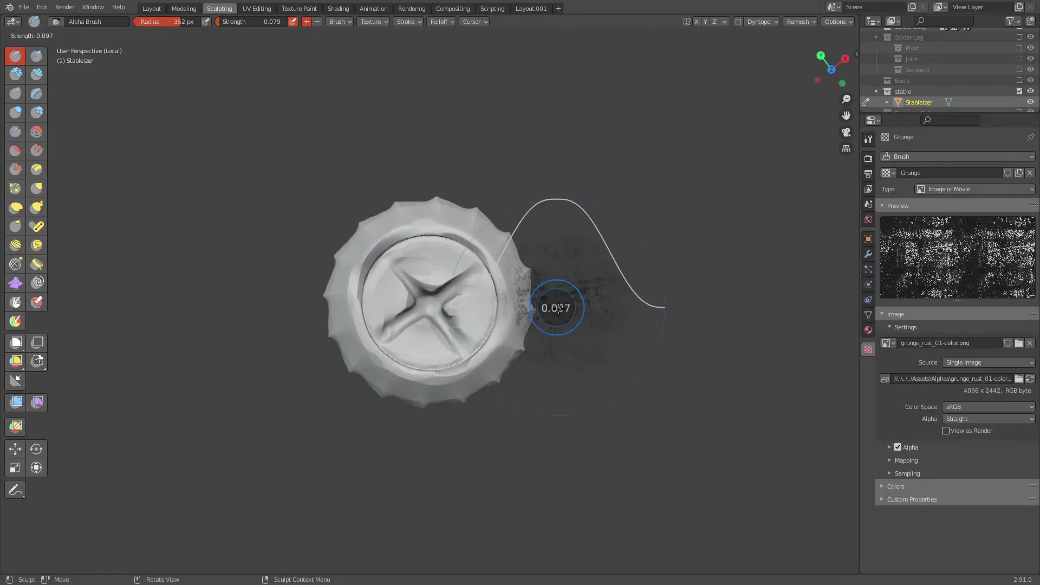
middle_click_drag(632, 257, 578, 431)
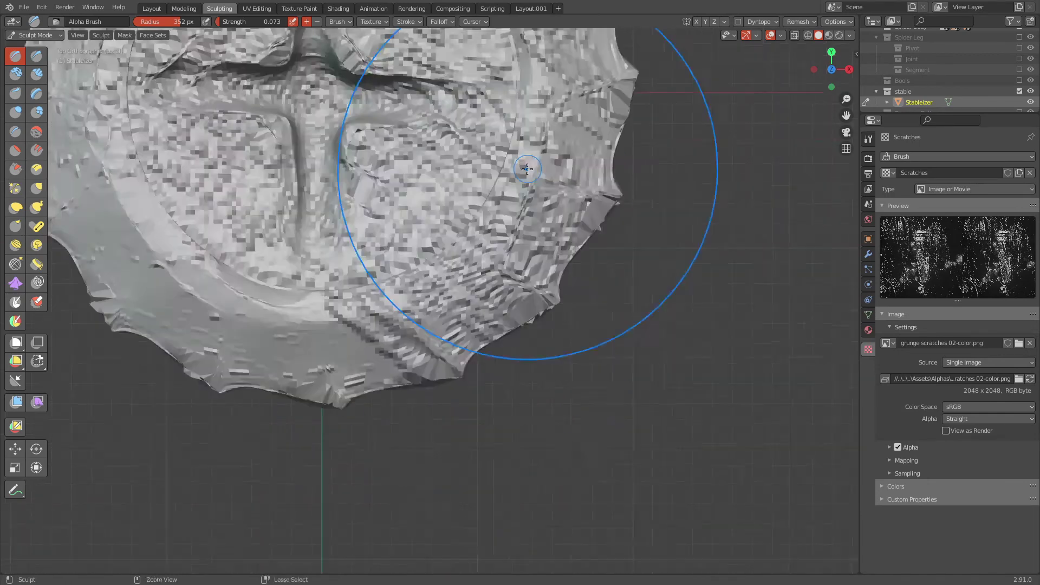
middle_click_drag(430, 238, 521, 372)
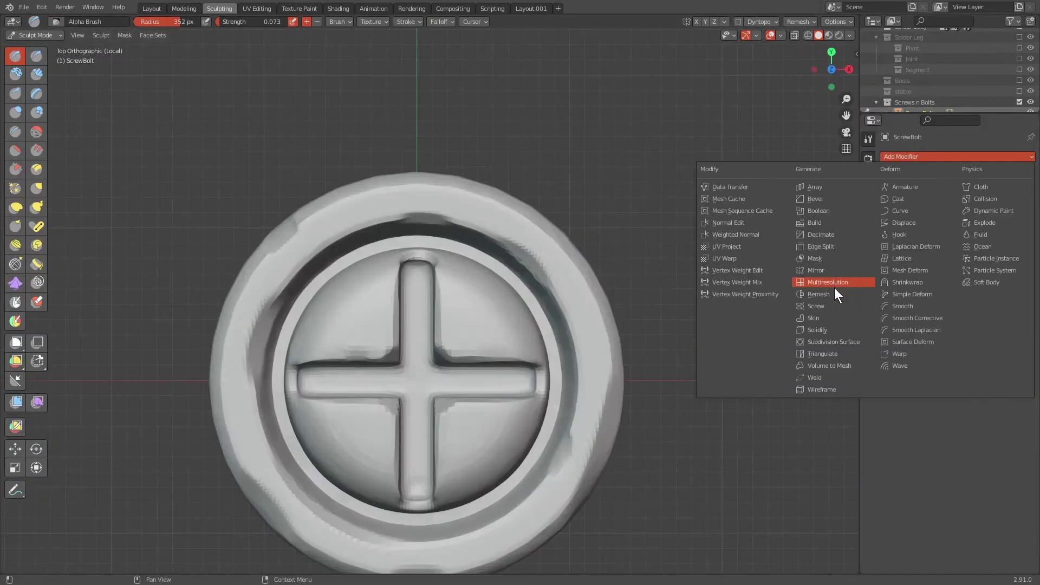
Step: Give the ScrewBolt a Multires modifier, check it from top and front views, then view the whole robot
left_click(834, 286)
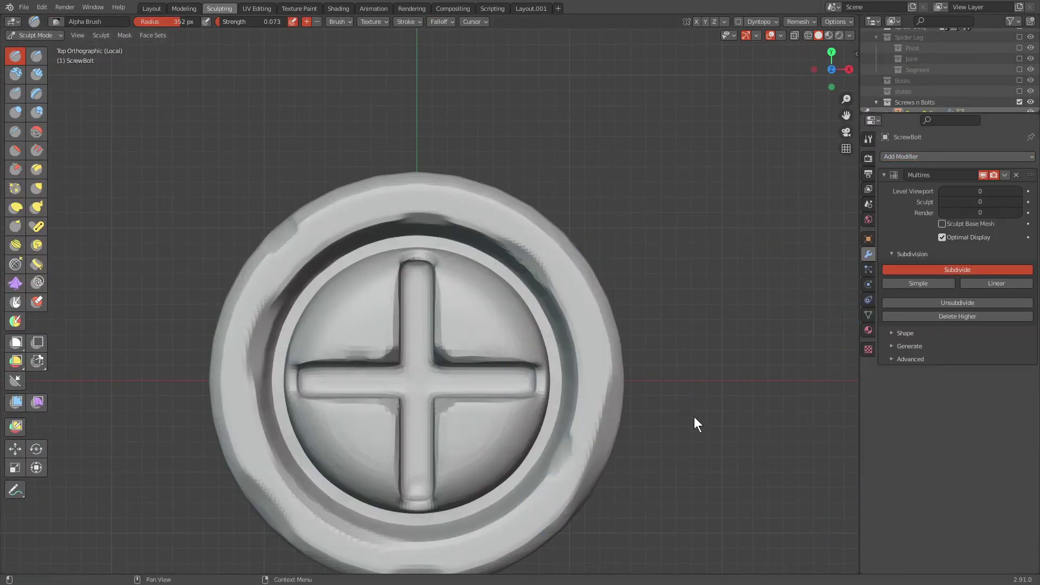
scroll(682, 421, "down", 5)
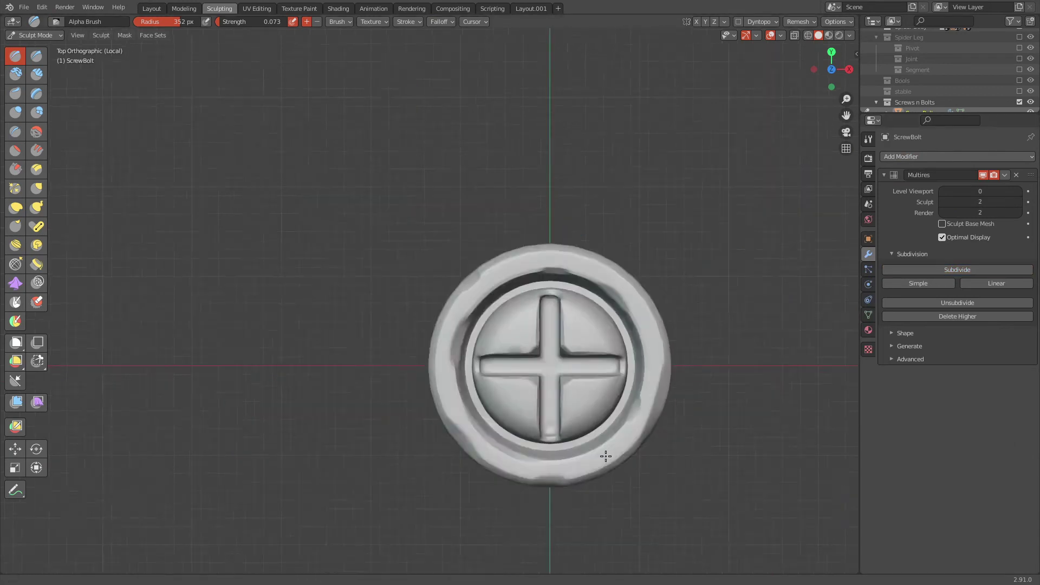
left_click_drag(831, 69, 810, 72)
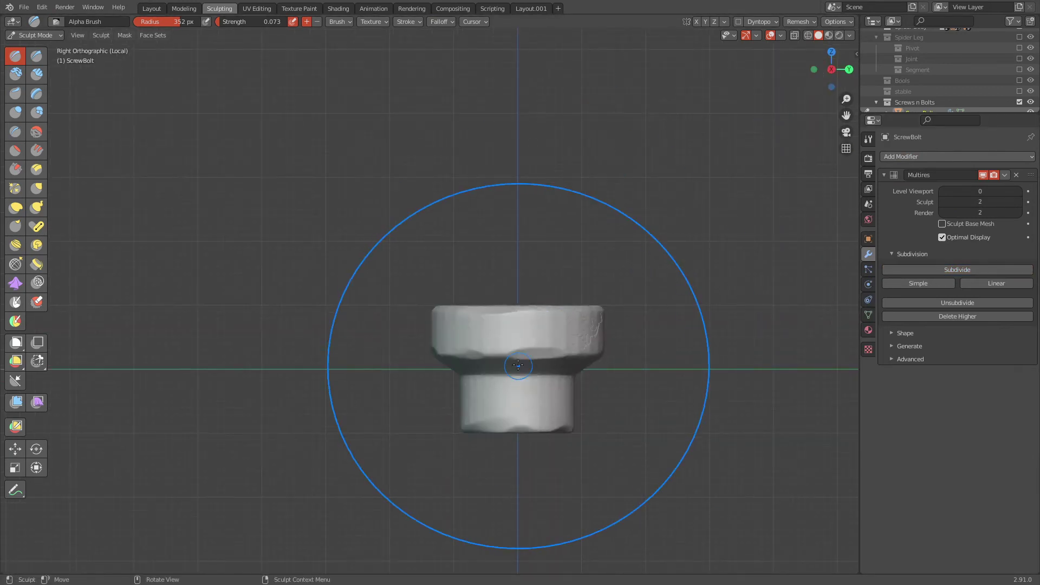
middle_click_drag(519, 364, 399, 369, "alt")
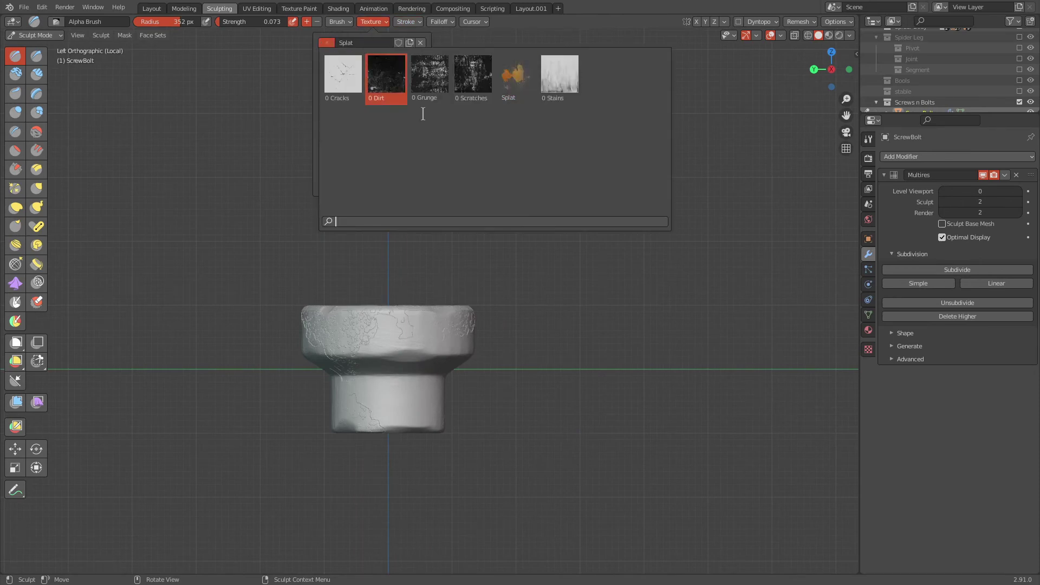
key("KP_7")
key("KP_1")
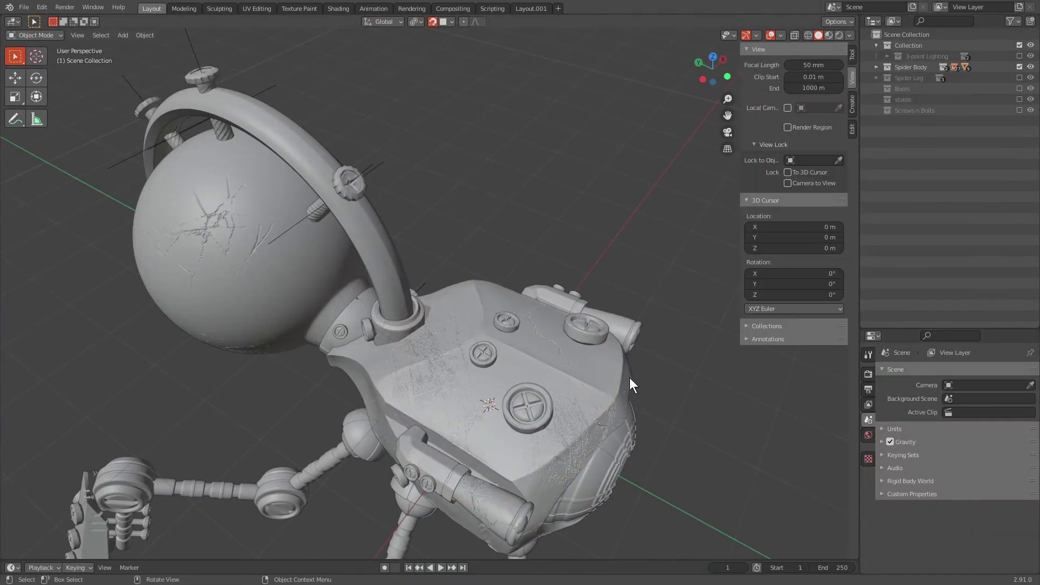
mouse_move(629, 378)
middle_mouse_down("ctrl")
mouse_move(509, 411)
mouse_move(583, 320)
middle_mouse_up("ctrl")
mouse_move(585, 449)
middle_mouse_down("ctrl")
mouse_move(665, 307)
mouse_move(911, 70)
middle_mouse_up("ctrl")
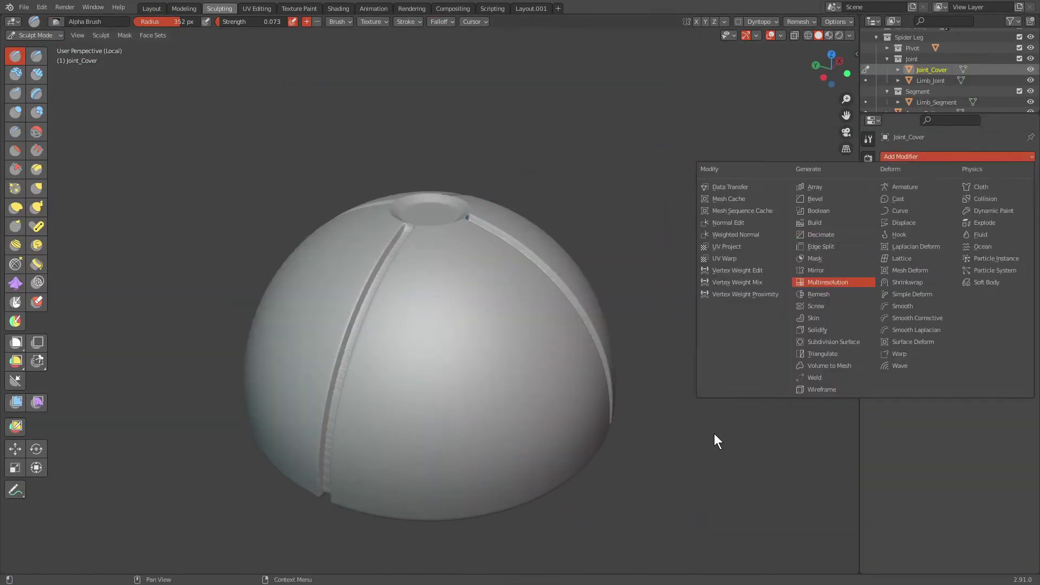
Step: Add Multires to Joint_Cover, view it from Top, choose the Stains texture and lower strength
left_click(829, 279)
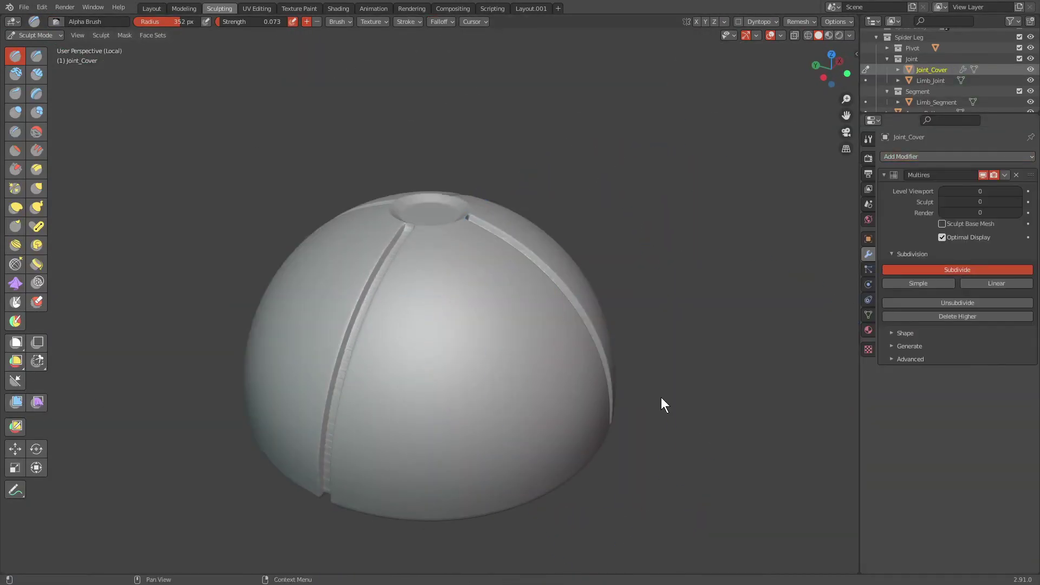
key("KP_7")
left_click(370, 21)
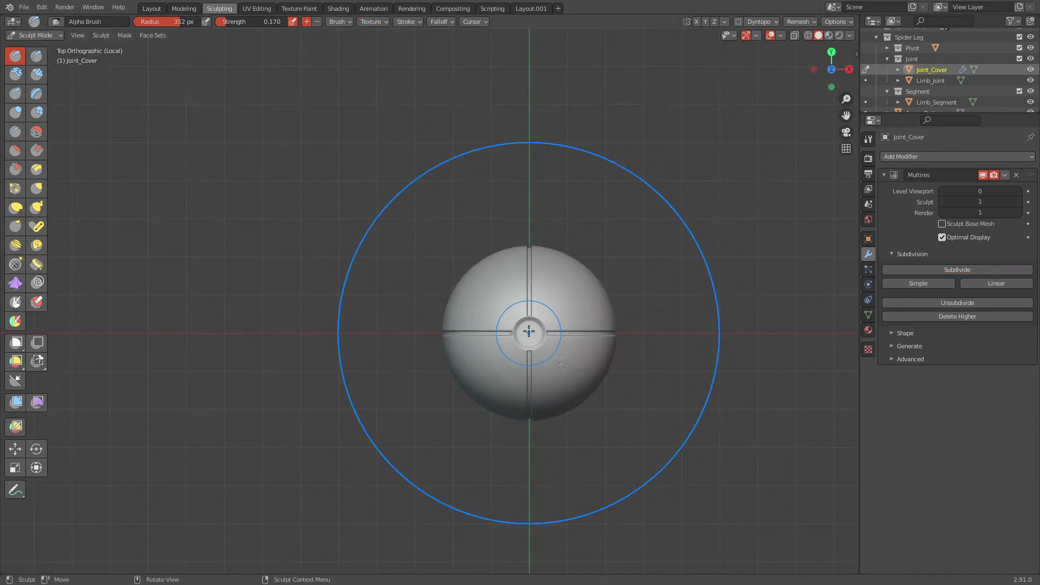
key("shift+f")
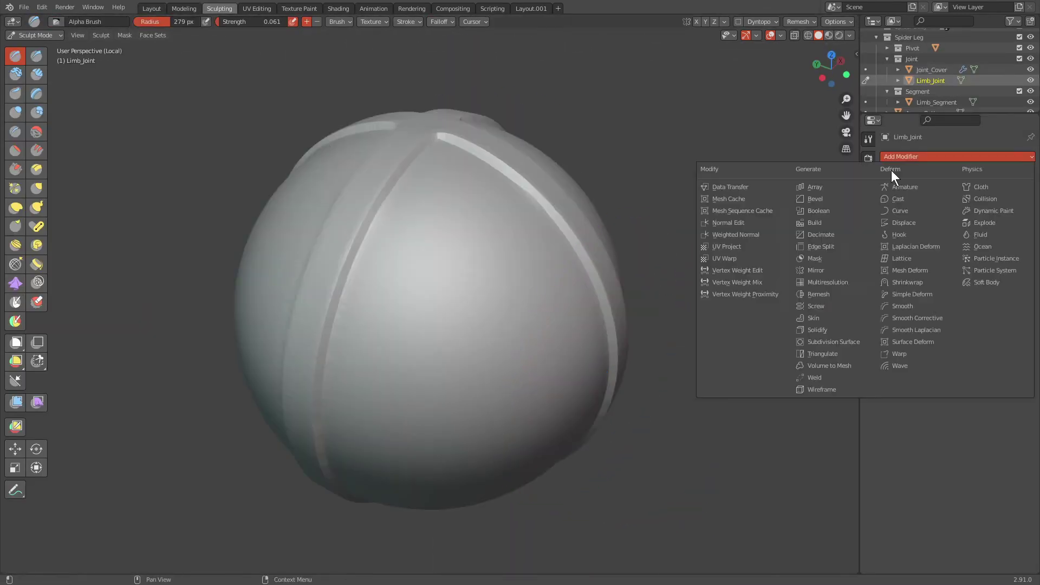
Step: Give Limb_Joint a level-1 Multires and sculpt chipped grunge damage across the sphere
left_click(823, 289)
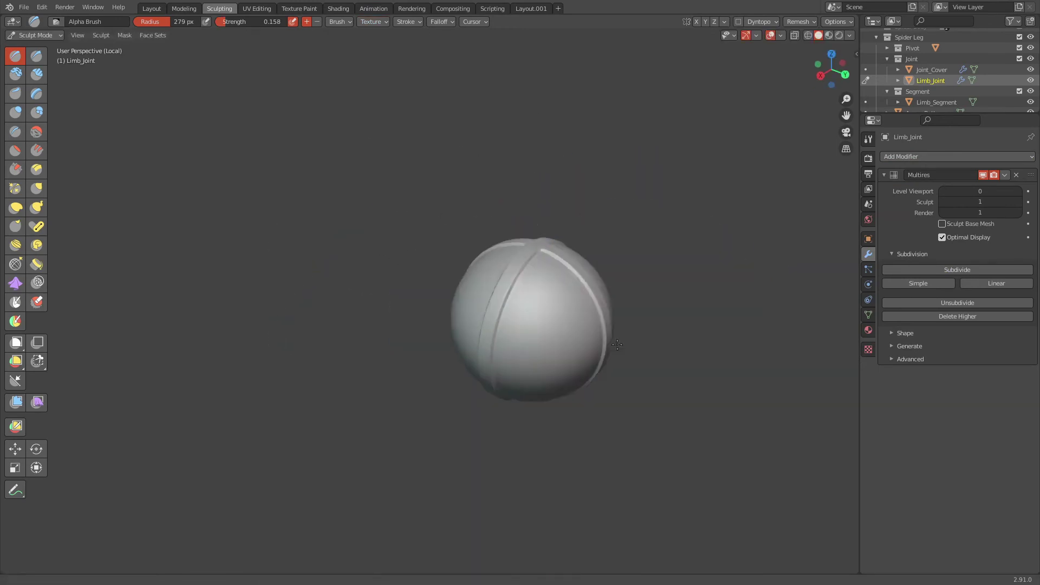
mouse_move(599, 325)
middle_mouse_down()
mouse_move(629, 394)
mouse_move(591, 287)
middle_mouse_up()
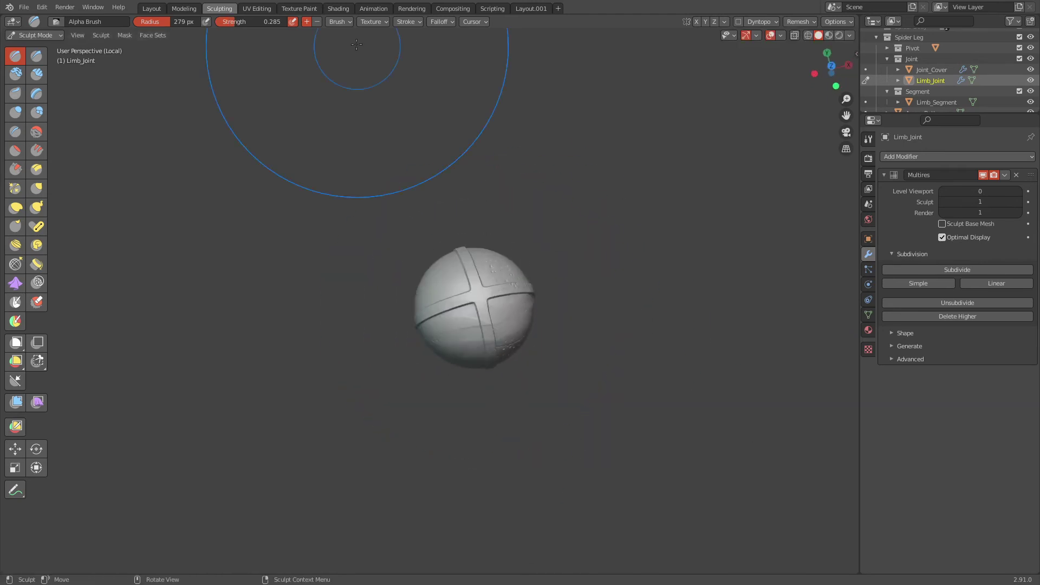
middle_click_drag(357, 44, 485, 310)
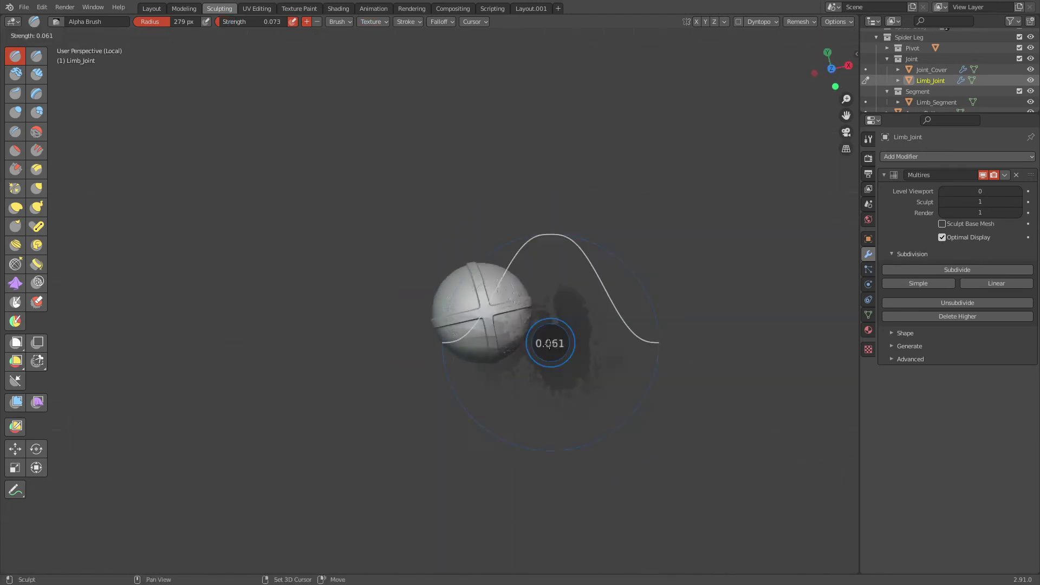
left_click(348, 23)
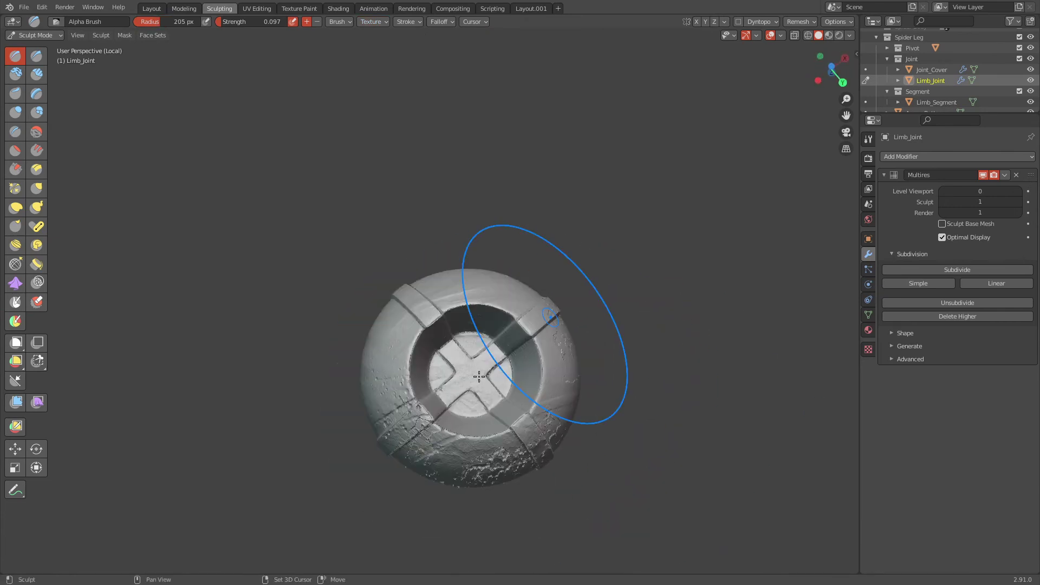
left_click(152, 8)
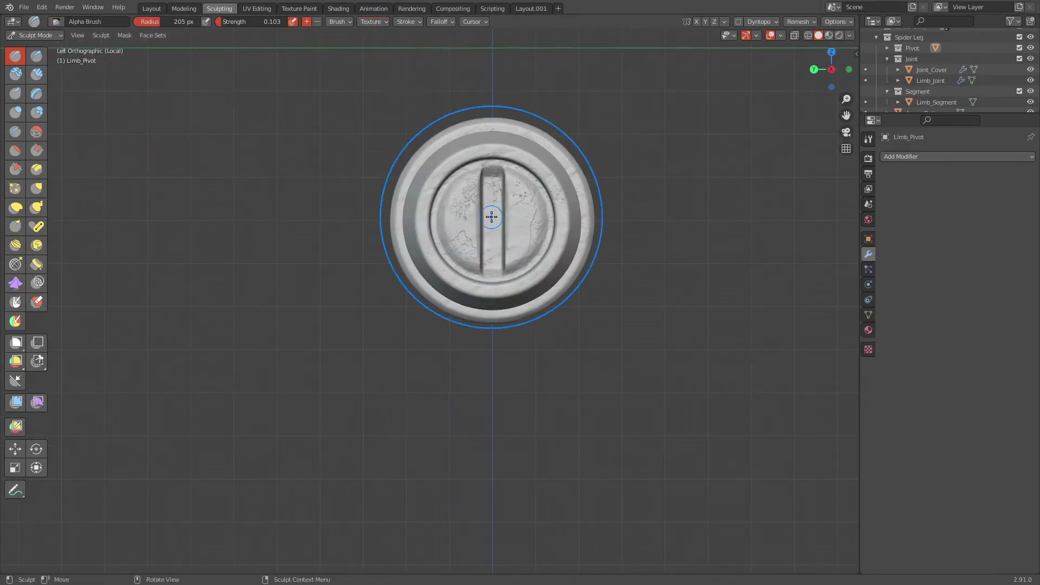
Step: Subdivide Limb_Segment once with Multires and stamp dents on its rings in front view
scroll(552, 243, "down", 2)
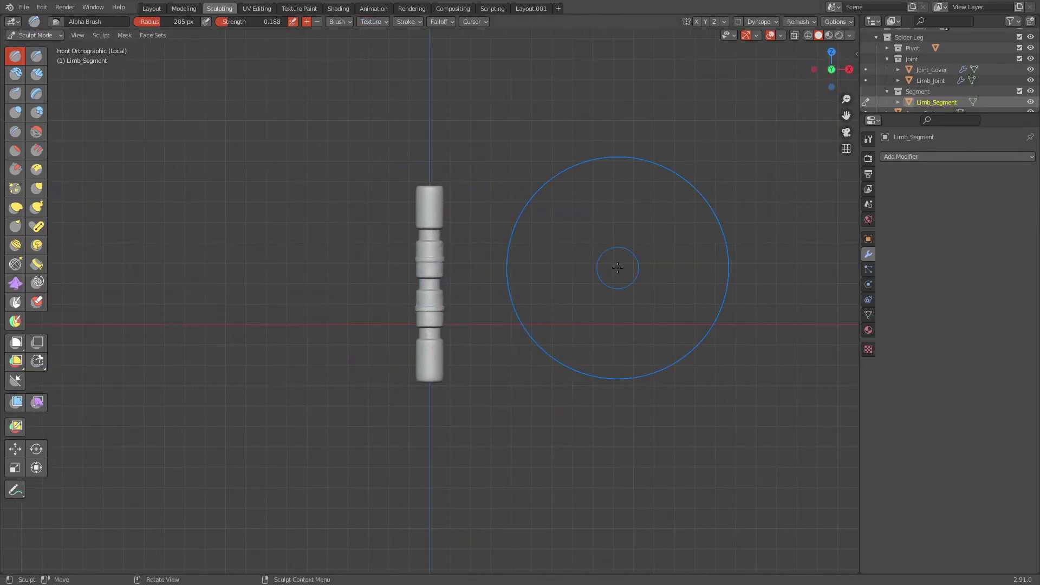
middle_click_drag(617, 268, 544, 250)
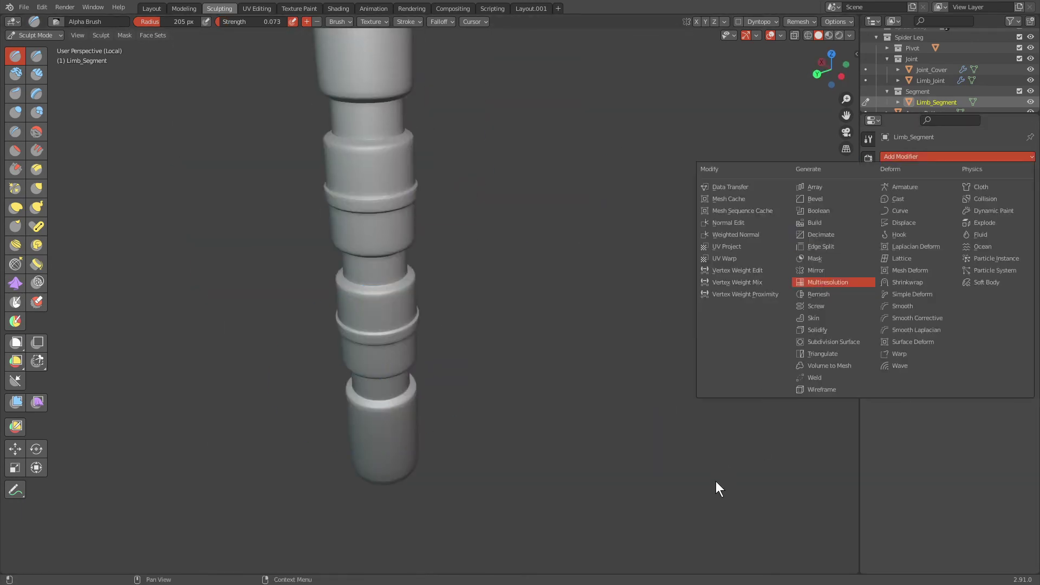
left_click(828, 281)
left_click(957, 269)
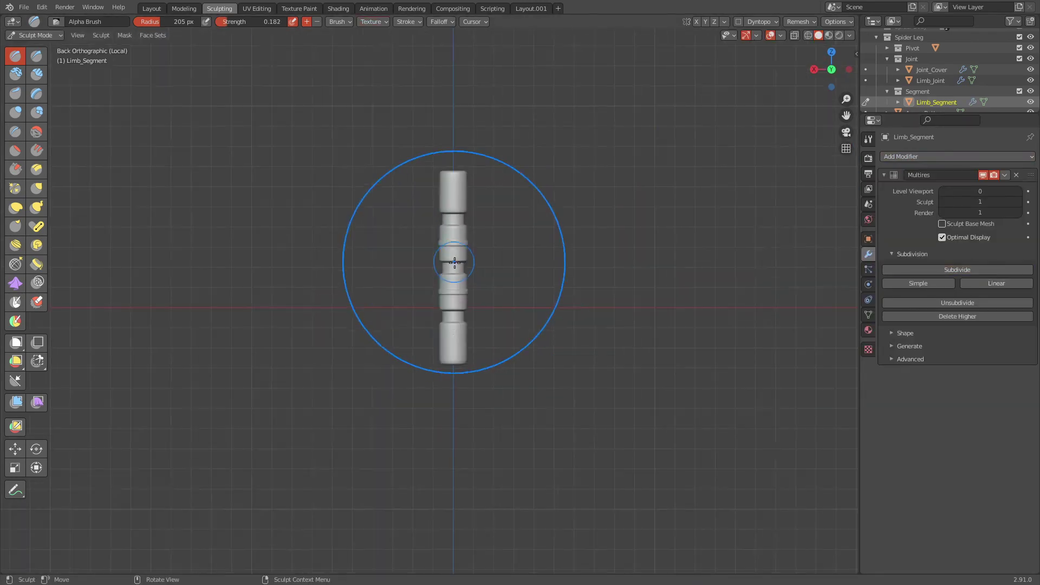
left_click(831, 69)
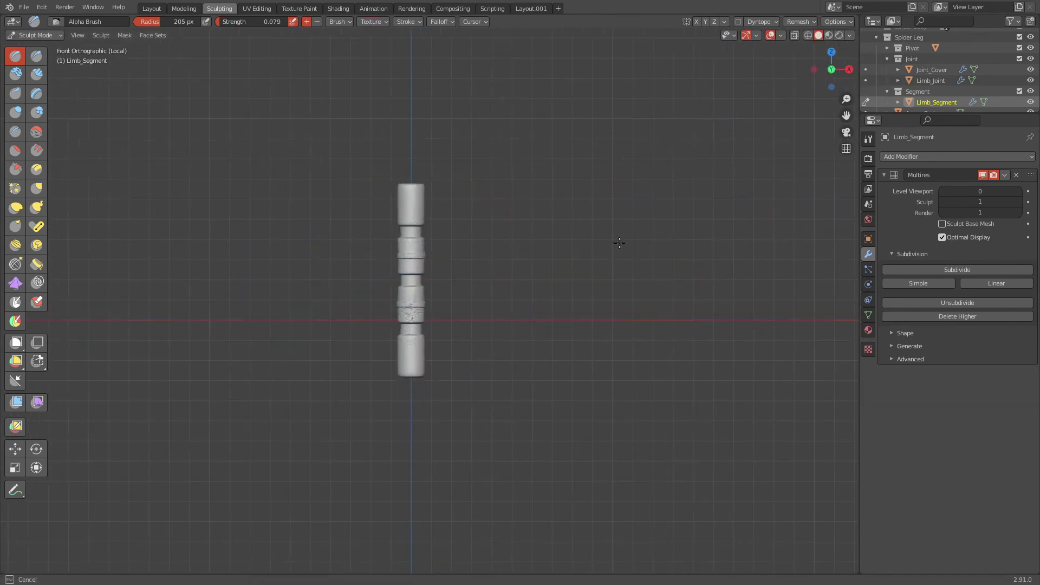
scroll(619, 242, "up", 10)
scroll(596, 228, "down", 10)
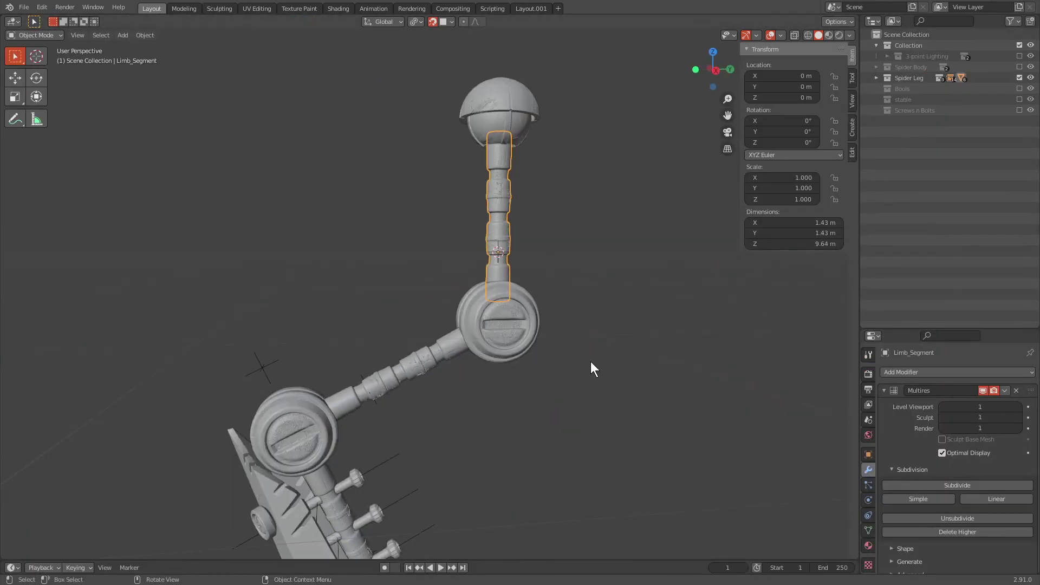
Step: Select the Armor Top plate and add a Multiresolution modifier to it
scroll(591, 362, "down", 3)
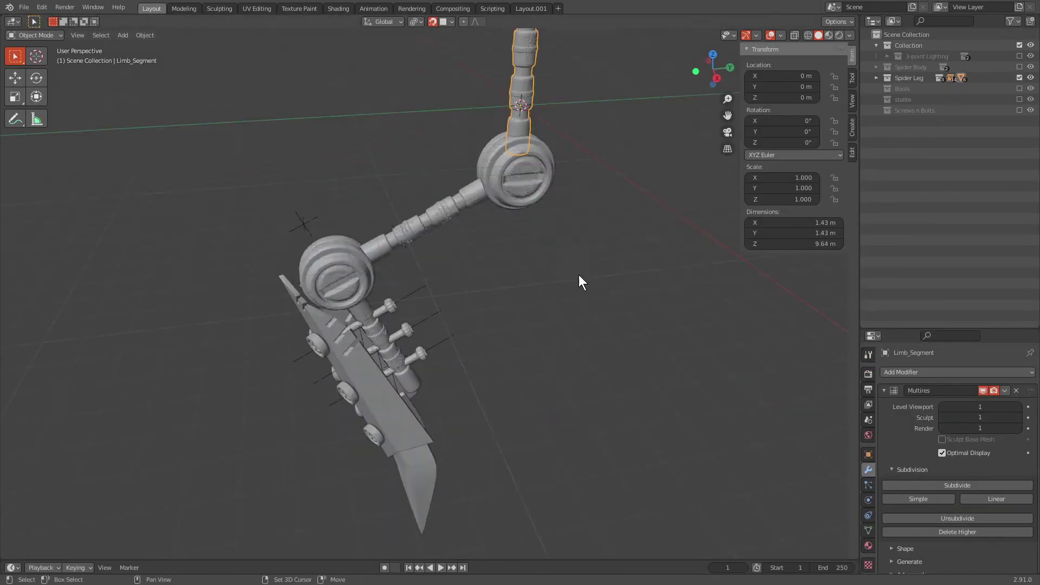
middle_click_drag(579, 275, 487, 376)
scroll(487, 376, "up", 4)
left_click(601, 354)
mouse_move(602, 354)
middle_mouse_down()
mouse_move(883, 353)
mouse_move(671, 407)
middle_mouse_up()
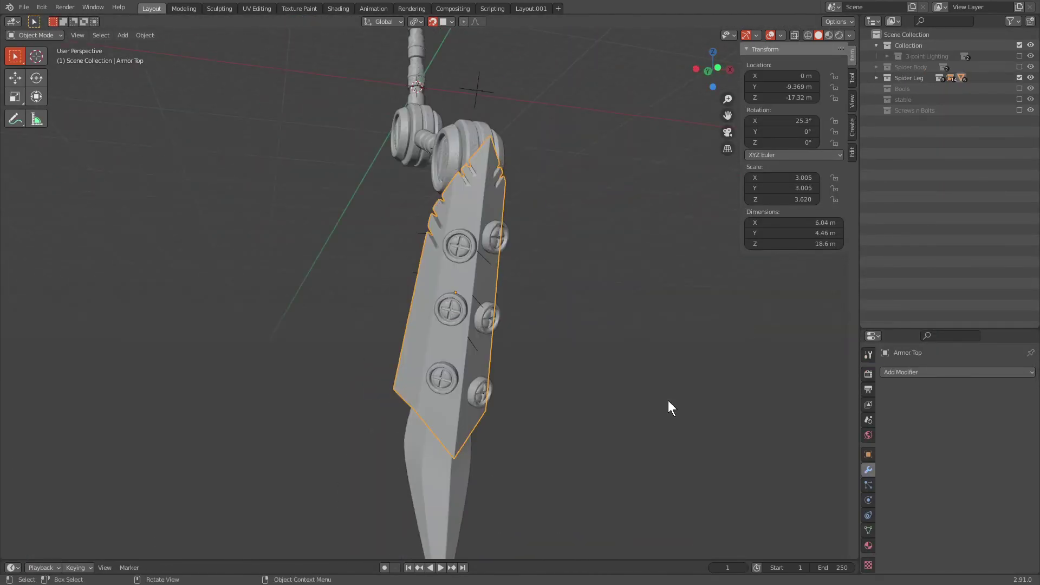
left_click(904, 372)
left_click(820, 249)
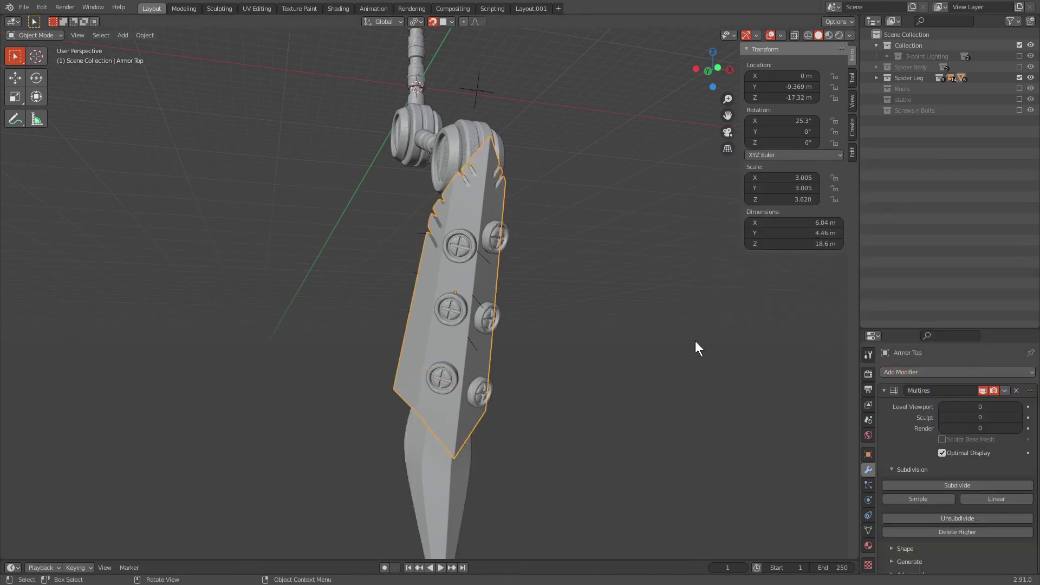
Step: Isolate Armor Top and sculpt damage across its face, raising the brush strength
key("ctrl+Page_Down")
key("ctrl+Page_Down")
middle_click_drag(653, 406, 785, 347)
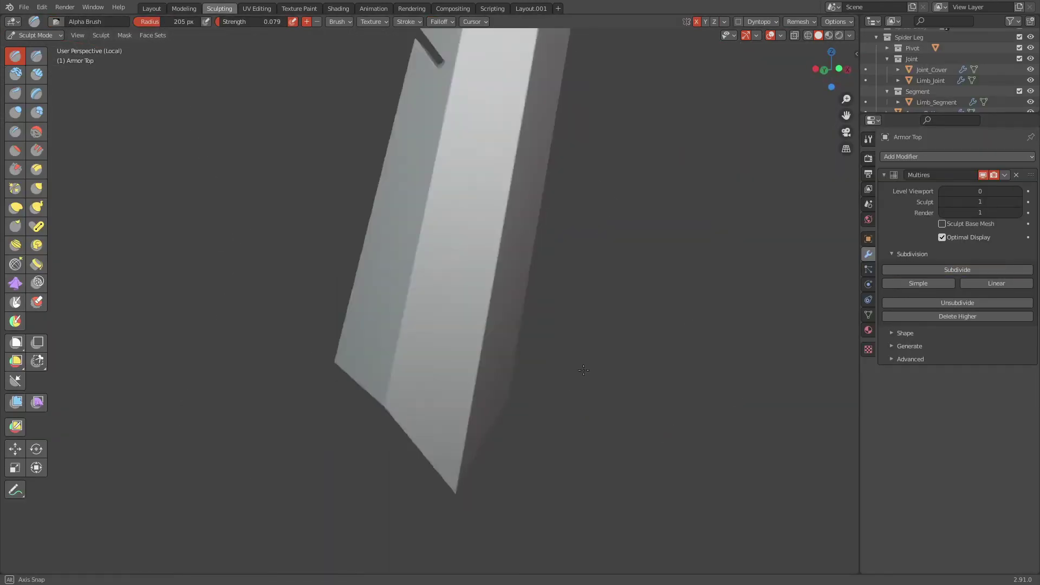
middle_click_drag(704, 379, 619, 424)
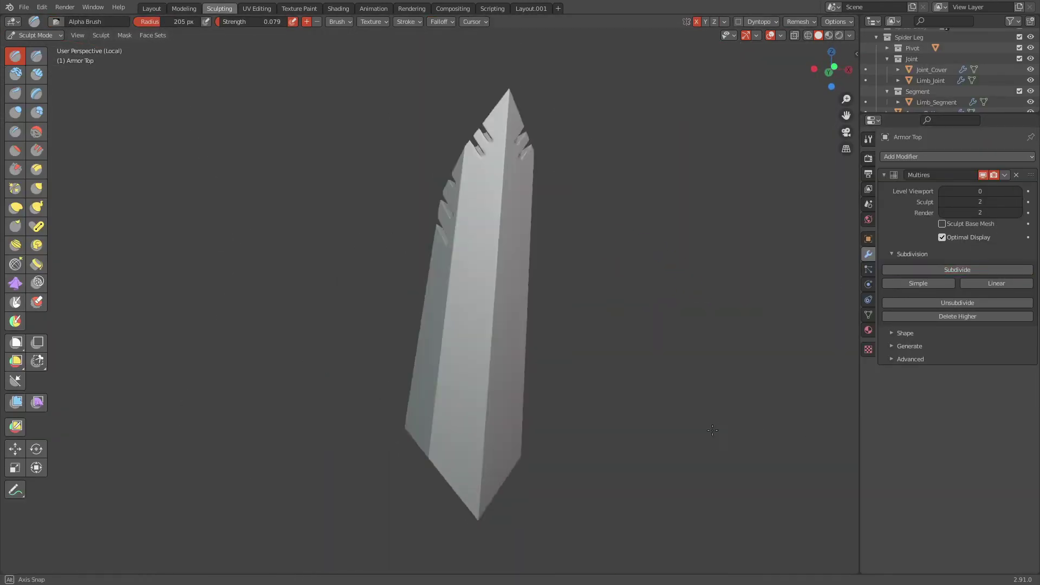
key("KP_1")
key("shift+f")
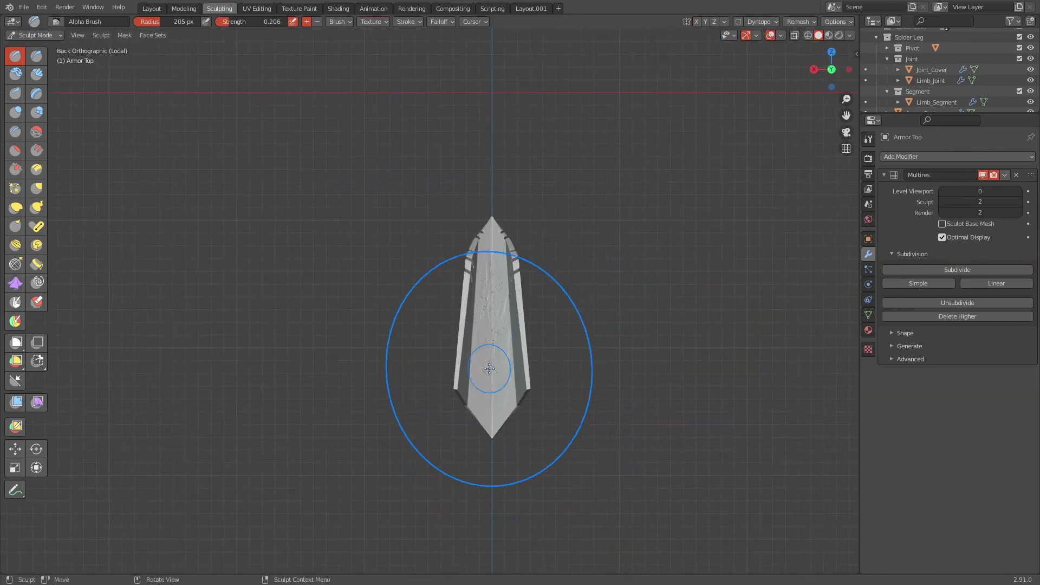
mouse_move(489, 368)
middle_mouse_down()
mouse_move(501, 388)
mouse_move(497, 232)
mouse_move(709, 276)
mouse_move(497, 222)
mouse_move(573, 372)
mouse_move(552, 255)
mouse_move(641, 420)
middle_mouse_up()
key("shift+f")
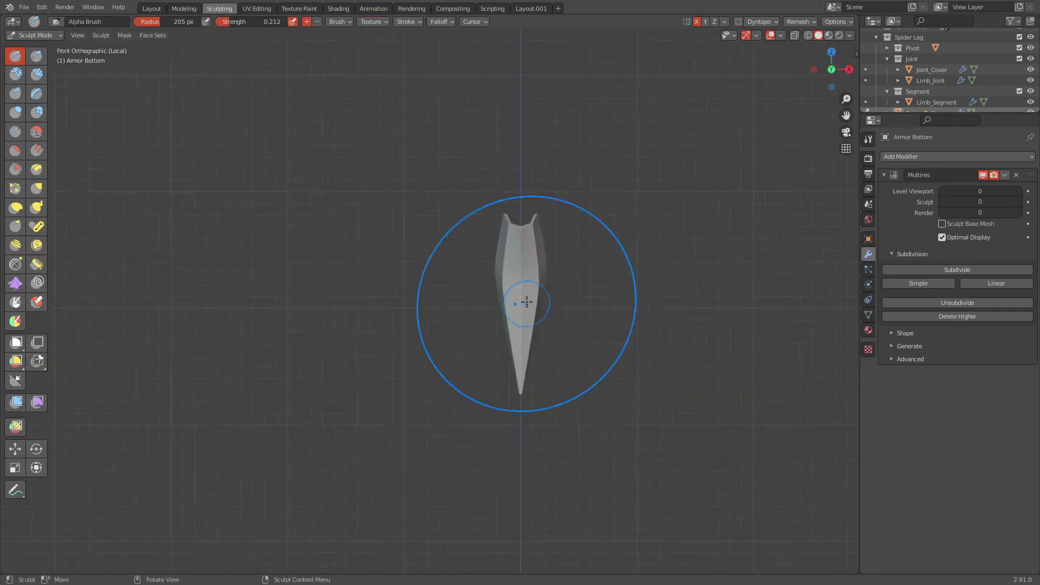
Step: Orbit closer around the bottom armor blade to inspect its edges
middle_click_drag(522, 302, 645, 346)
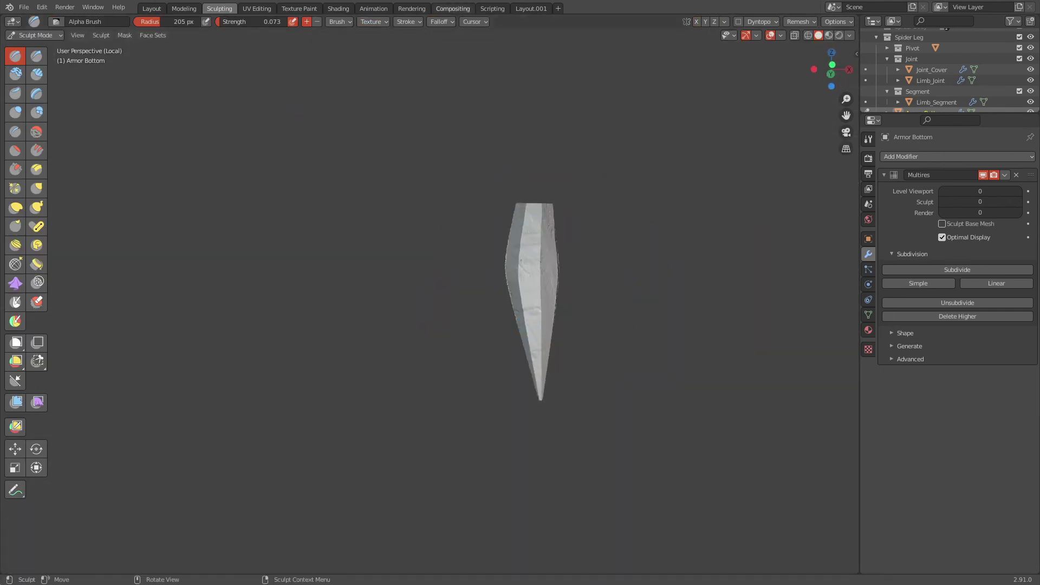
middle_click_drag(541, 379, 620, 428)
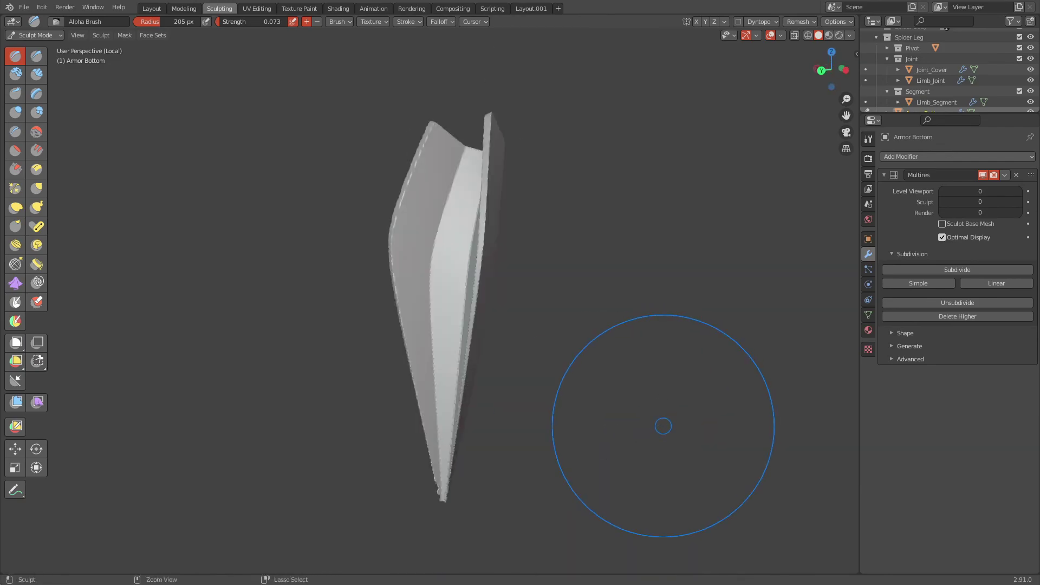